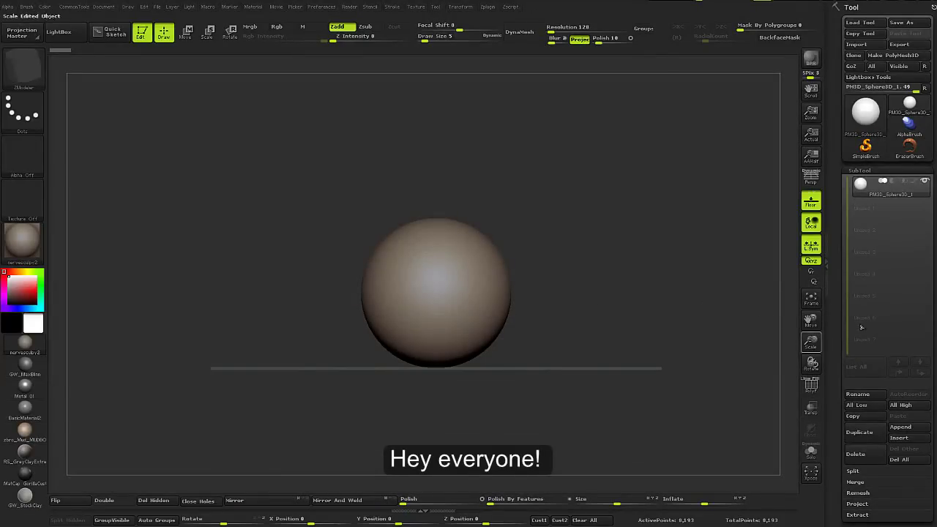
Browse the Tool palette and open the tool picker to replace the default sphere
{"action": "scroll", "coordinate": [885, 292], "scroll_direction": "down", "scroll_amount": 5}
{"action": "scroll", "coordinate": [886, 293], "scroll_direction": "up", "scroll_amount": 5}
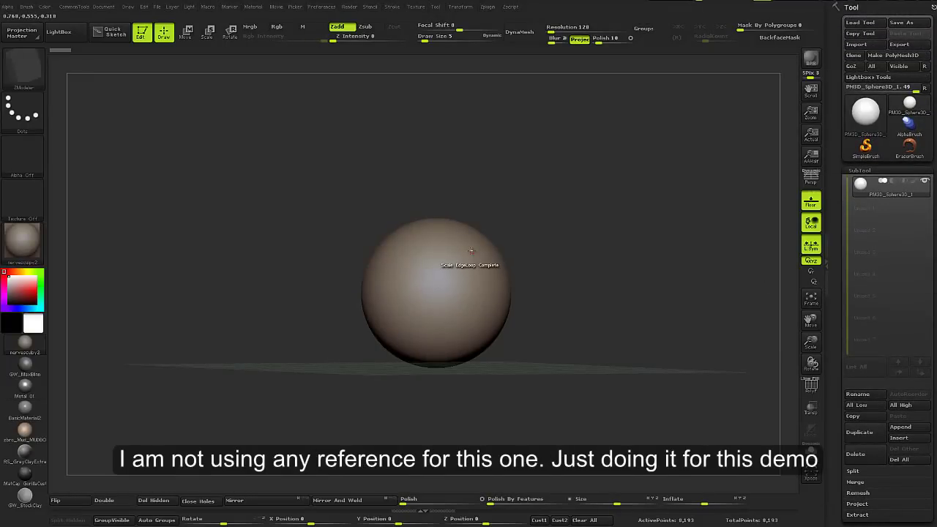
{"action": "left_click_drag", "start_coordinate": [590, 291], "coordinate": [622, 279], "text": "shift"}
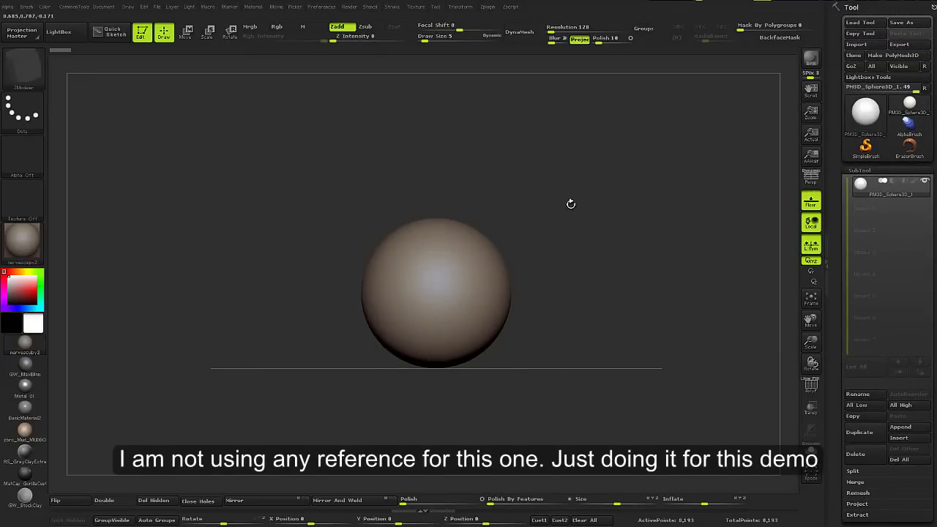
{"action": "scroll", "coordinate": [935, 238], "scroll_direction": "down", "scroll_amount": 5}
{"action": "scroll", "coordinate": [935, 238], "scroll_direction": "down", "scroll_amount": 10}
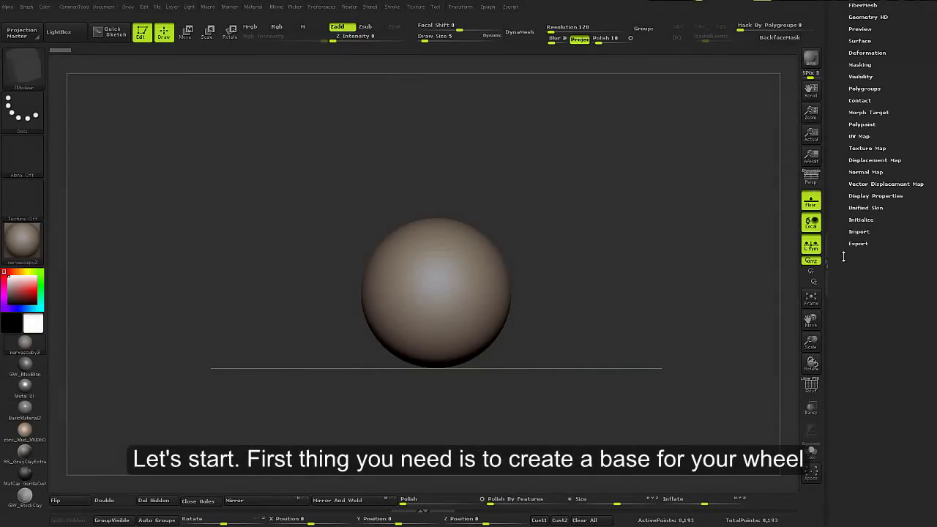
{"action": "scroll", "coordinate": [869, 128], "scroll_direction": "up", "scroll_amount": 5}
{"action": "scroll", "coordinate": [868, 129], "scroll_direction": "up", "scroll_amount": 10}
{"action": "left_click", "coordinate": [869, 128]}
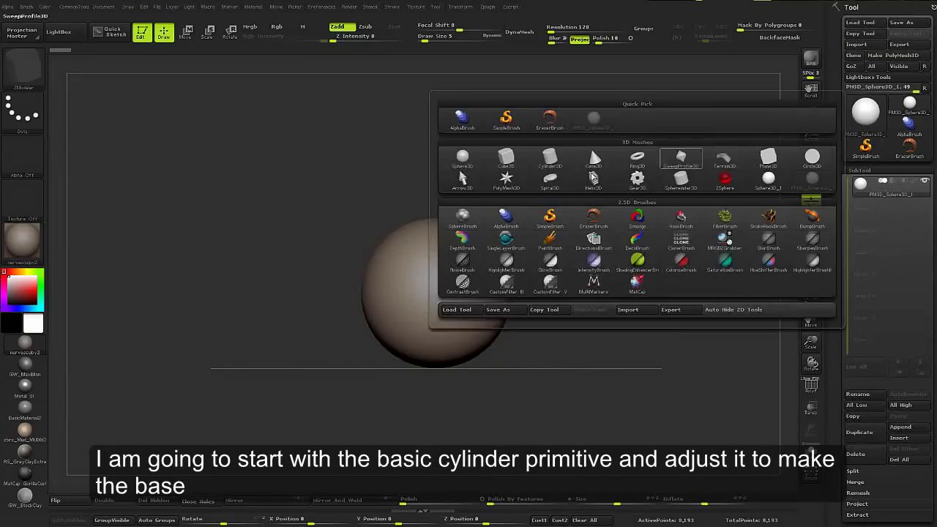
Swap the sphere for a Cylinder3D primitive aligned along the Z axis
{"action": "left_click", "coordinate": [545, 165]}
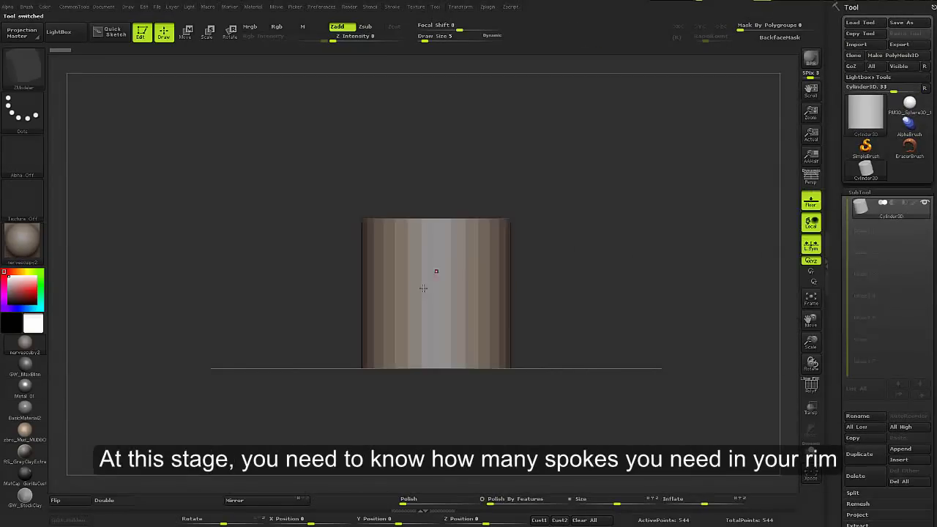
{"action": "scroll", "coordinate": [903, 306], "scroll_direction": "down", "scroll_amount": 10}
{"action": "scroll", "coordinate": [904, 306], "scroll_direction": "down", "scroll_amount": 2}
{"action": "left_click", "coordinate": [862, 349]}
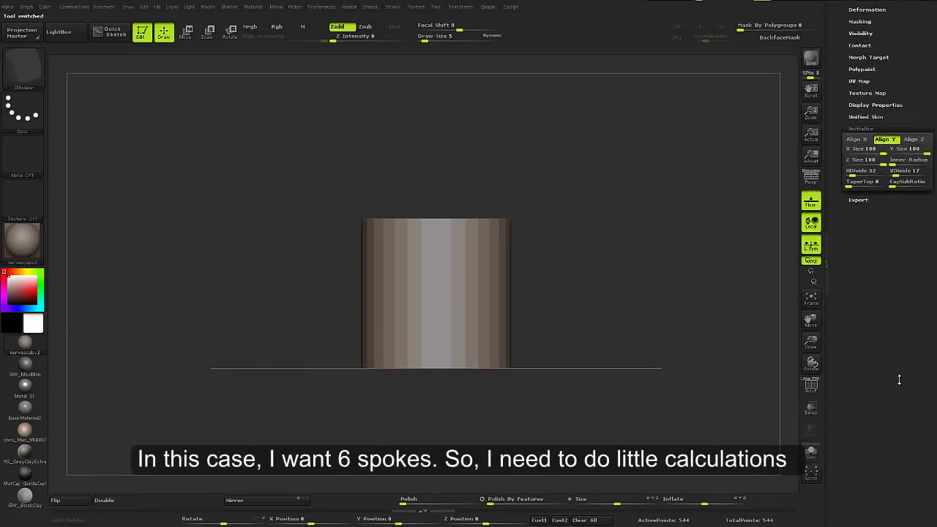
{"action": "left_click", "coordinate": [911, 99]}
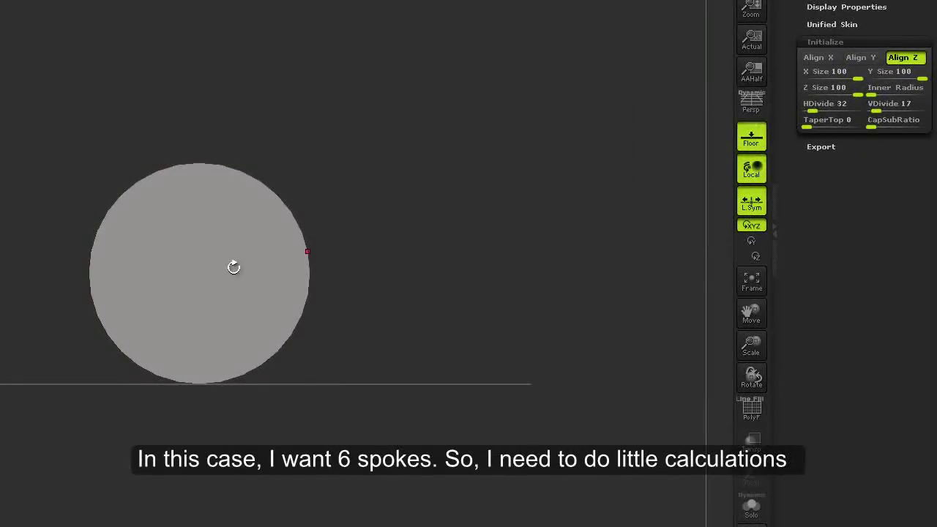
{"action": "left_click", "coordinate": [823, 58]}
{"action": "left_click", "coordinate": [897, 57]}
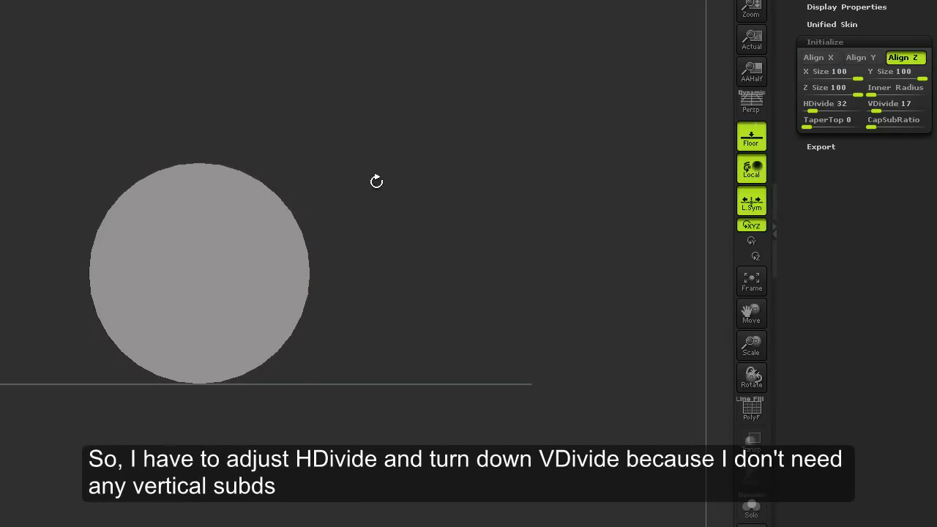
Show the PolyFrame wireframe, hide the floor grid, and view the cylinder at an angle
{"action": "key", "text": "shift+f"}
{"action": "left_click_drag", "start_coordinate": [133, 272], "coordinate": [713, 132]}
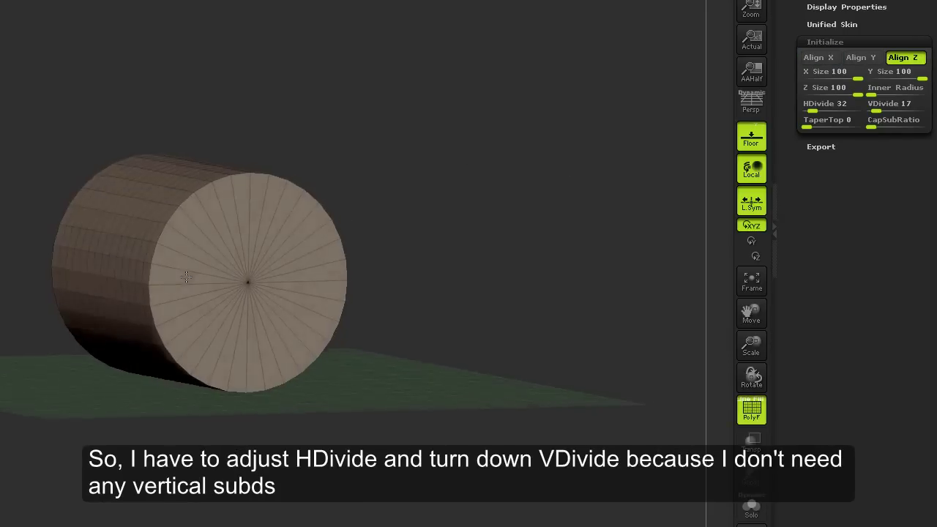
{"action": "left_click", "coordinate": [755, 142]}
{"action": "left_click_drag", "start_coordinate": [246, 240], "coordinate": [265, 278]}
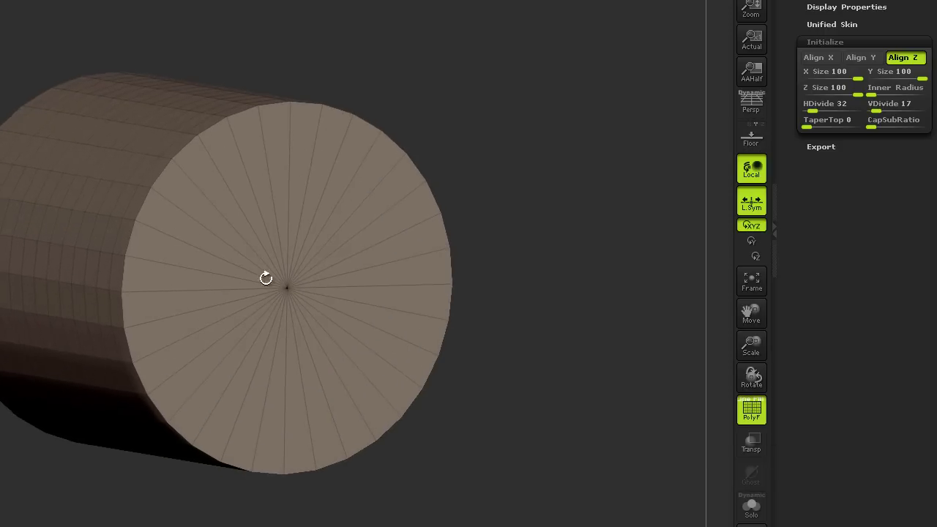
{"action": "left_click", "coordinate": [744, 140]}
Lower the cylinder's VDivide from 17 to its minimum of 4 and inspect the result
{"action": "left_click", "coordinate": [745, 141]}
{"action": "scroll", "coordinate": [877, 198], "scroll_direction": "up", "scroll_amount": 2}
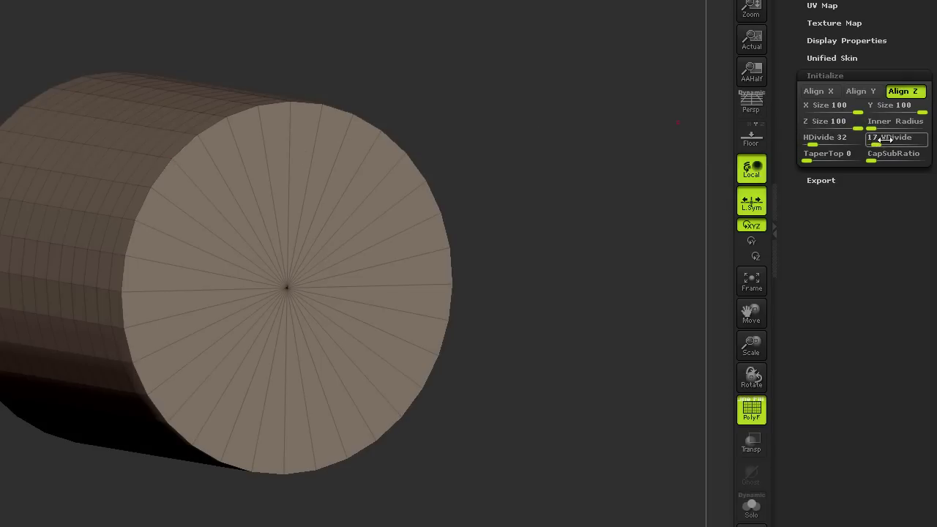
{"action": "left_click_drag", "start_coordinate": [877, 141], "coordinate": [867, 142]}
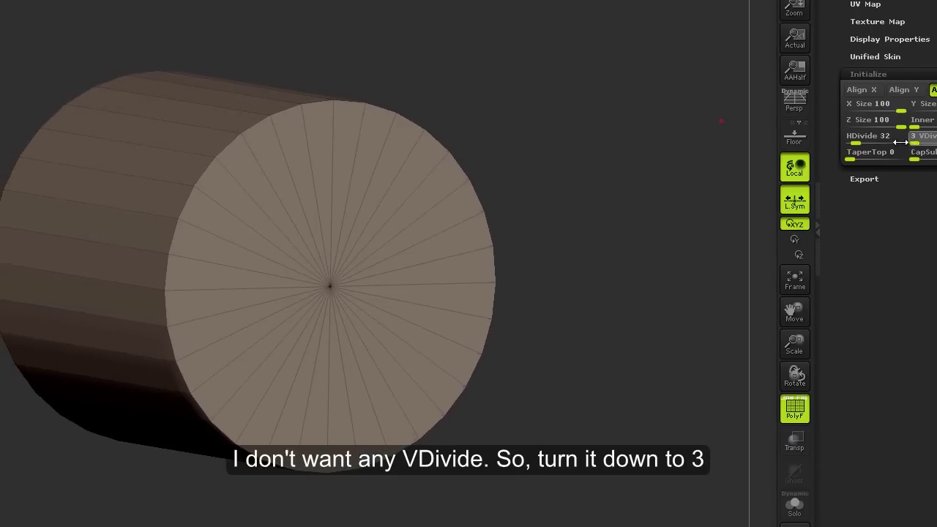
{"action": "mouse_move", "coordinate": [184, 178]}
{"action": "left_mouse_down"}
{"action": "mouse_move", "coordinate": [406, 172]}
{"action": "mouse_move", "coordinate": [131, 264]}
{"action": "left_mouse_up"}
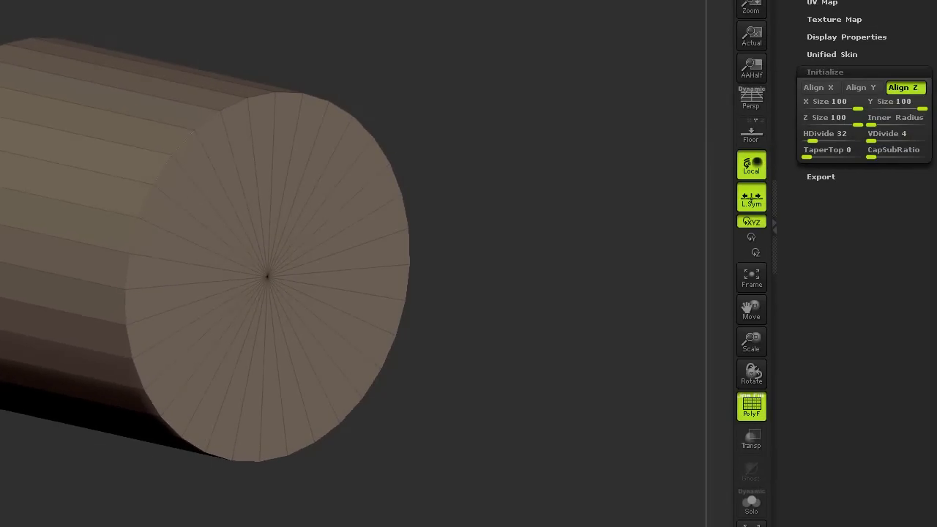
{"action": "mouse_move", "coordinate": [622, 227]}
{"action": "left_mouse_down"}
{"action": "mouse_move", "coordinate": [615, 184]}
{"action": "mouse_move", "coordinate": [421, 257]}
{"action": "mouse_move", "coordinate": [485, 171]}
{"action": "mouse_move", "coordinate": [373, 210]}
{"action": "mouse_move", "coordinate": [381, 205]}
{"action": "left_mouse_up"}
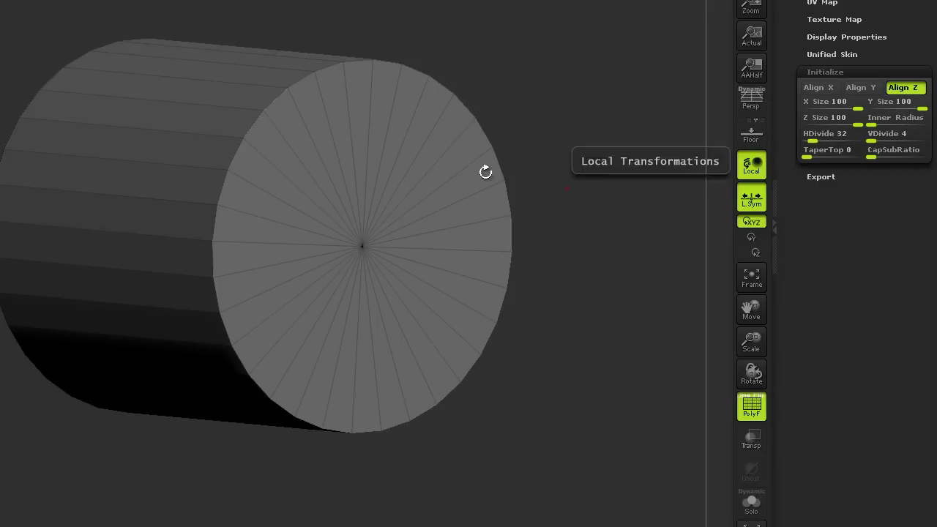
{"action": "left_click", "coordinate": [872, 140]}
Set the cylinder's HDivide to 60 sides
{"action": "type", "text": "3"}
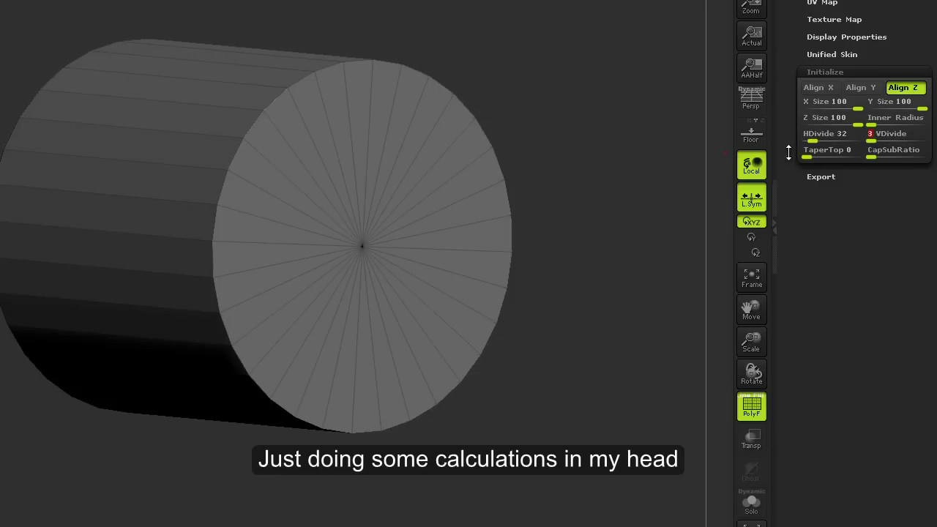
{"action": "left_click", "coordinate": [828, 136]}
{"action": "type", "text": "3"}
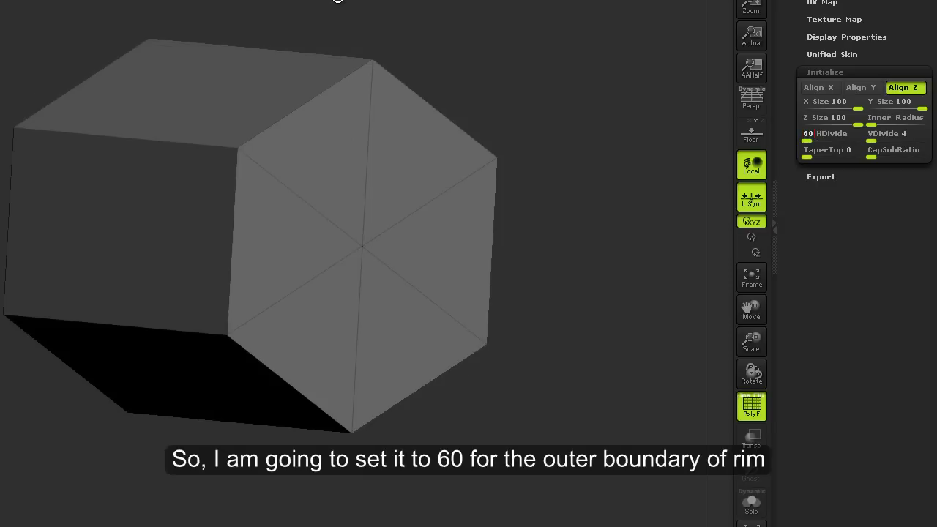
{"action": "key", "text": "Return"}
{"action": "mouse_move", "coordinate": [300, 193]}
{"action": "left_mouse_down"}
{"action": "mouse_move", "coordinate": [318, 180]}
{"action": "mouse_move", "coordinate": [257, 191]}
{"action": "left_mouse_up"}
Hollow the cylinder with Inner Radius 83 and cut Z Size down to 47
{"action": "left_click", "coordinate": [872, 139]}
{"action": "type", "text": "3"}
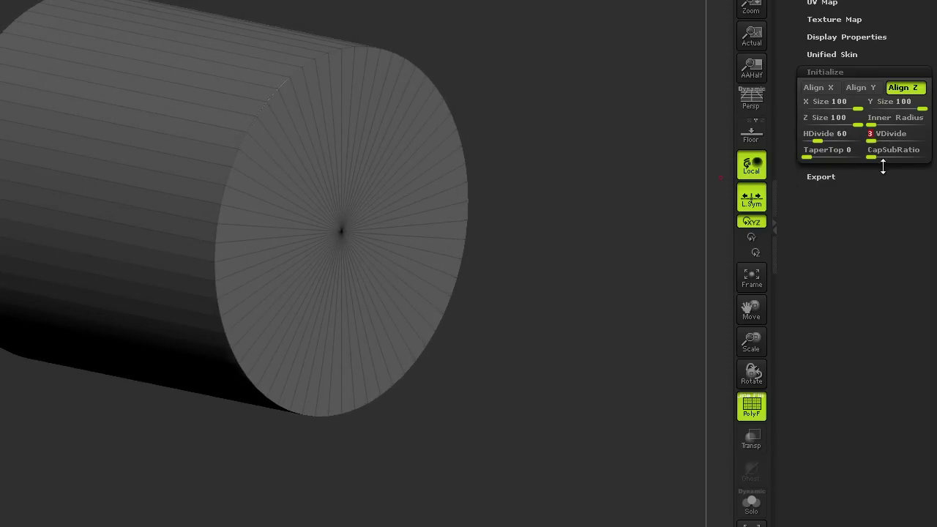
{"action": "left_click_drag", "start_coordinate": [873, 121], "coordinate": [914, 122]}
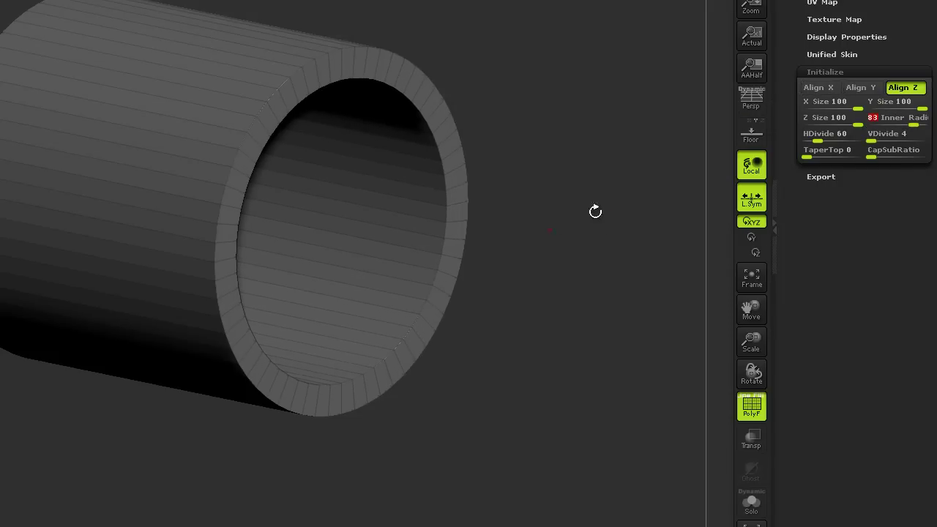
{"action": "left_click_drag", "start_coordinate": [857, 123], "coordinate": [832, 120]}
{"action": "mouse_move", "coordinate": [513, 220]}
{"action": "left_mouse_down"}
{"action": "mouse_move", "coordinate": [294, 247]}
{"action": "mouse_move", "coordinate": [319, 220]}
{"action": "mouse_move", "coordinate": [432, 329]}
{"action": "mouse_move", "coordinate": [408, 278]}
{"action": "left_mouse_up"}
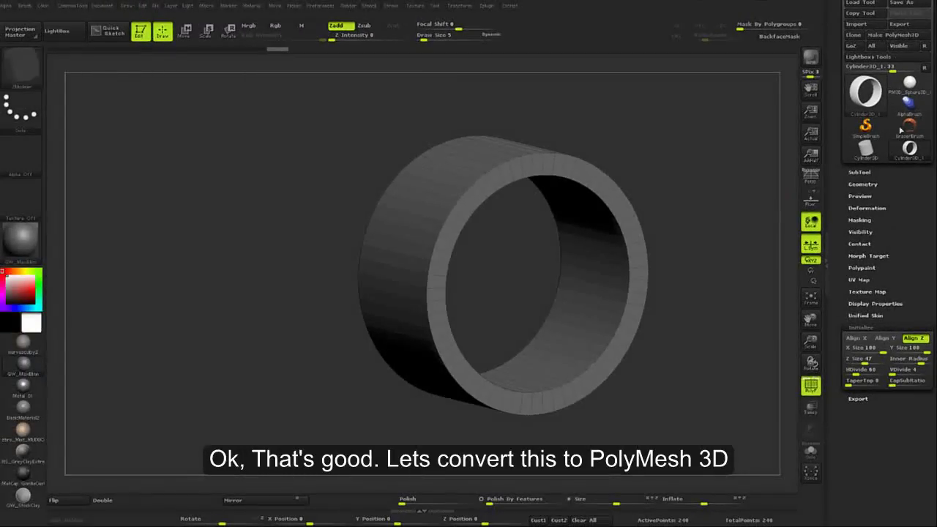
Make a PolyMesh3D copy of the ring, turn Floor on, and reselect Cylinder3D_1
{"action": "left_click", "coordinate": [897, 36]}
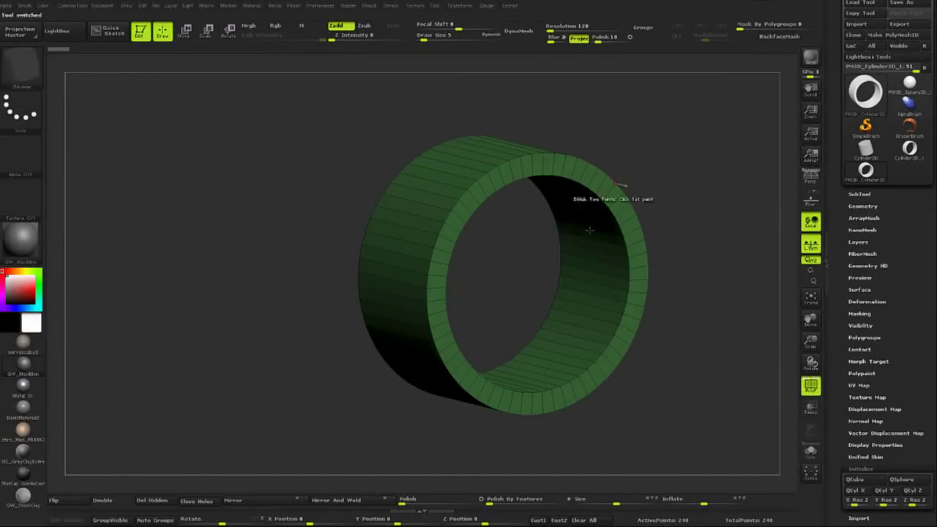
{"action": "left_click_drag", "start_coordinate": [590, 230], "coordinate": [487, 215], "text": "alt"}
{"action": "left_click", "coordinate": [811, 200]}
{"action": "mouse_move", "coordinate": [491, 341]}
{"action": "left_mouse_down"}
{"action": "mouse_move", "coordinate": [451, 311]}
{"action": "mouse_move", "coordinate": [463, 213]}
{"action": "left_mouse_up"}
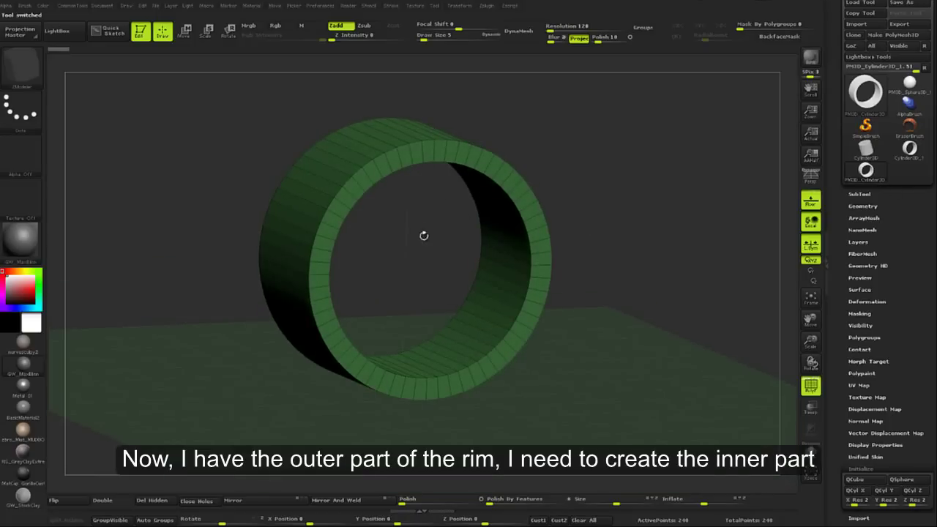
{"action": "left_click", "coordinate": [910, 150]}
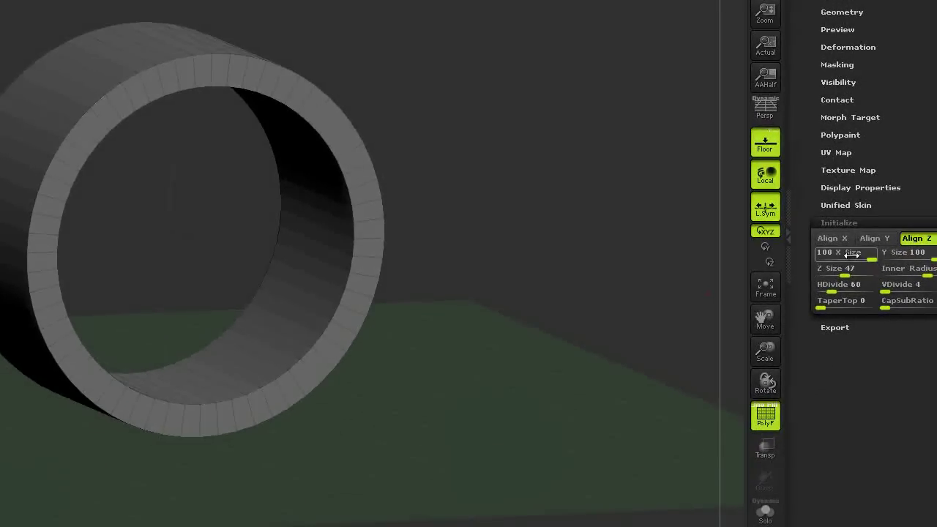
Set the cylinder's X and Y Size to 30 and Z Size to 20
{"action": "left_click", "coordinate": [863, 259]}
{"action": "type", "text": "51"}
{"action": "key", "text": "Return"}
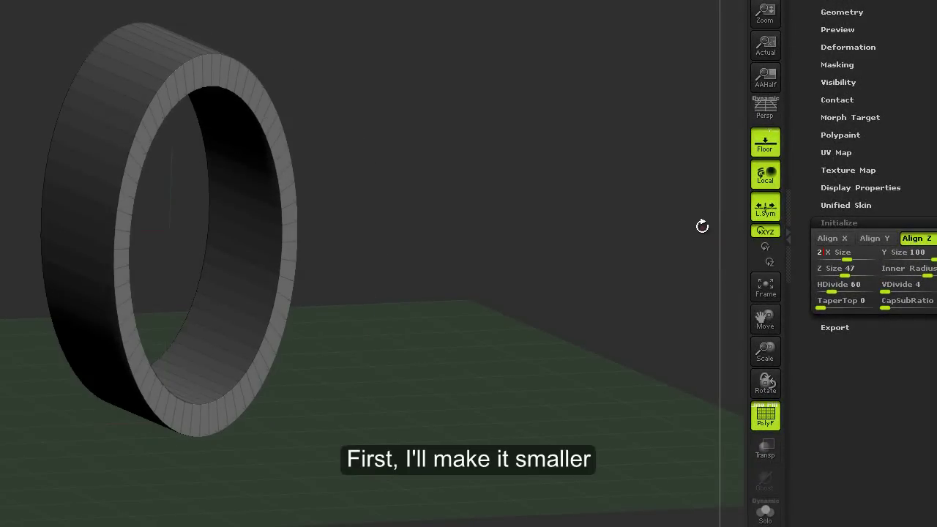
{"action": "key", "text": "Tab"}
{"action": "type", "text": "30"}
{"action": "key", "text": "Return"}
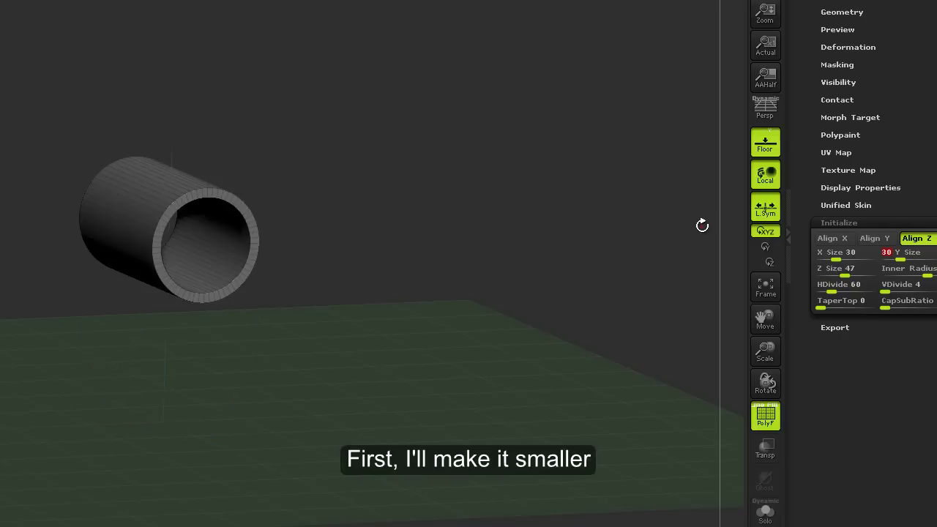
{"action": "left_click_drag", "start_coordinate": [853, 272], "coordinate": [827, 273]}
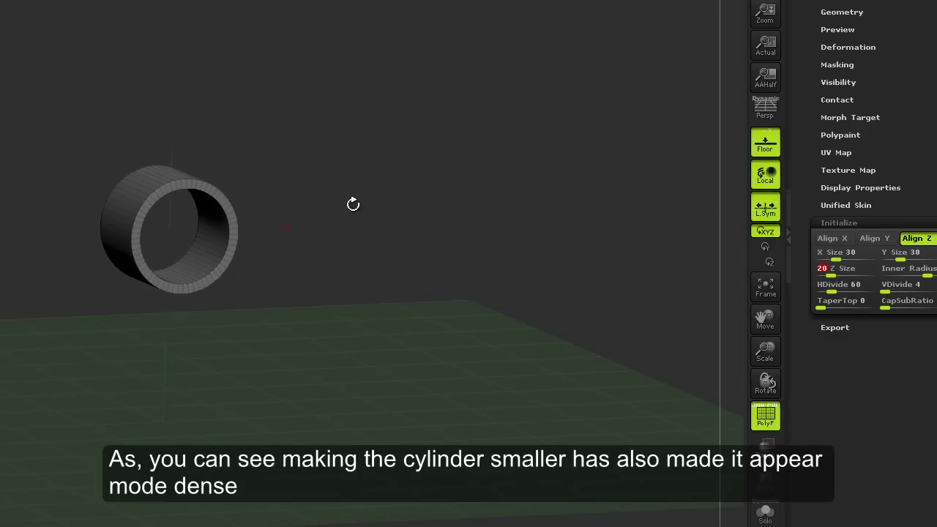
Reduce HDivide to 18 sides and snap to a straight front view of the ring
{"action": "left_click", "coordinate": [775, 150]}
{"action": "key", "text": "f"}
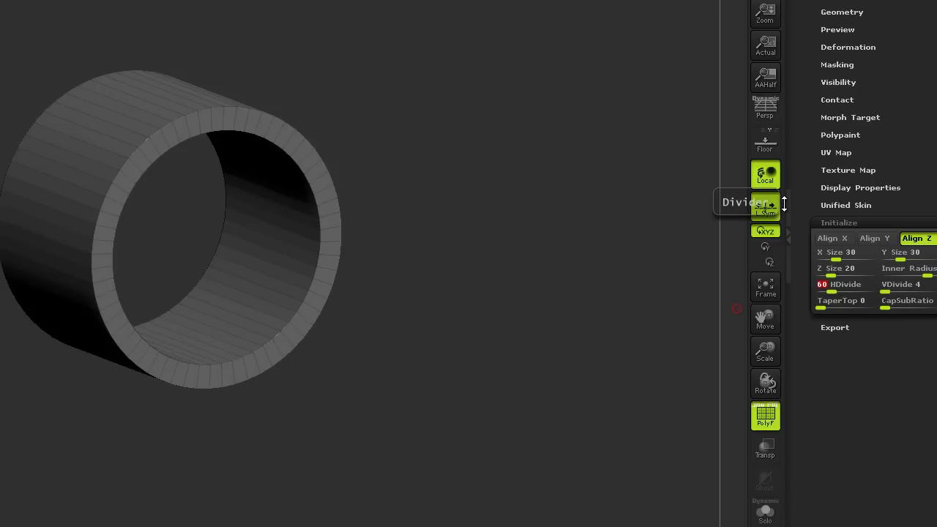
{"action": "left_click", "coordinate": [840, 284]}
{"action": "type", "text": "12"}
{"action": "key", "text": "Return"}
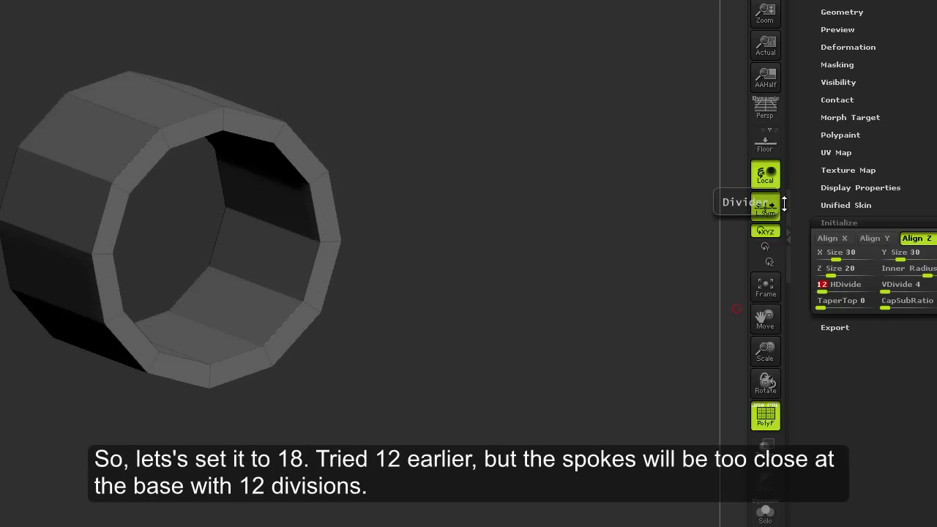
{"action": "type", "text": "18"}
{"action": "key", "text": "Return"}
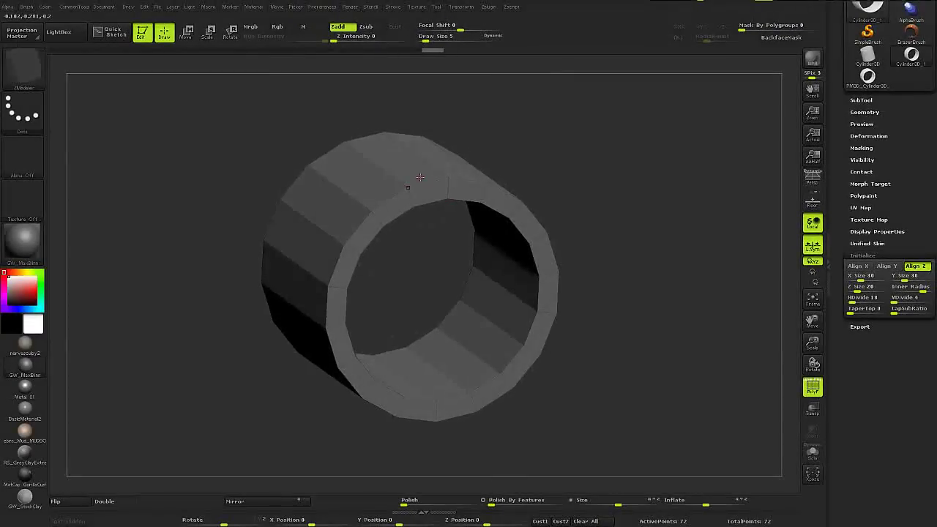
{"action": "left_click_drag", "start_coordinate": [443, 186], "coordinate": [421, 174], "text": "shift"}
{"action": "key", "text": "ctrl"}
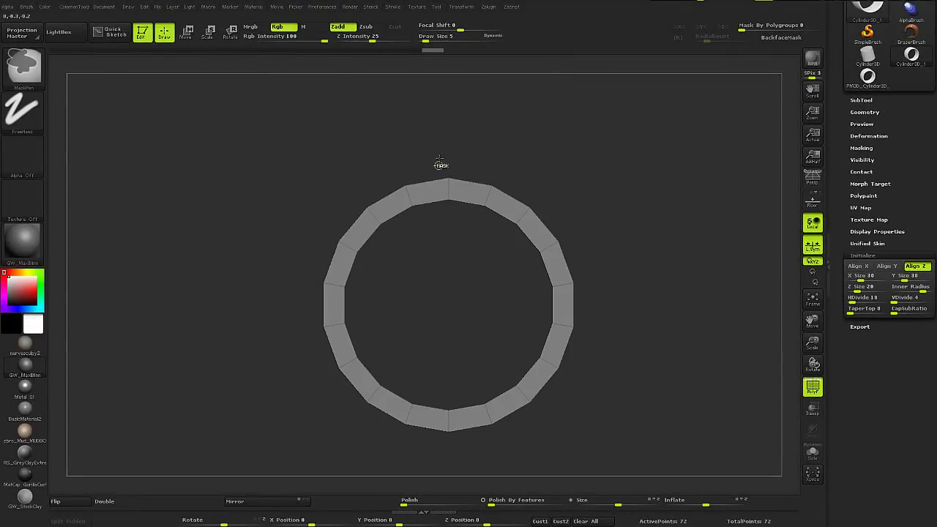
Mask pairs of faces across the top and right side of the 18-sided ring
{"action": "left_click_drag", "start_coordinate": [449, 204], "coordinate": [407, 235], "text": "ctrl"}
{"action": "left_click_drag", "start_coordinate": [515, 157], "coordinate": [450, 239], "text": "ctrl"}
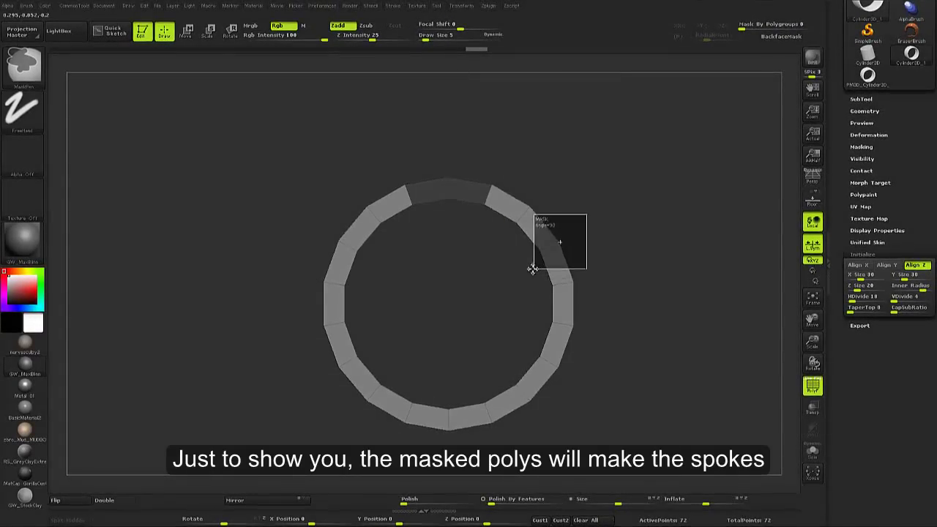
{"action": "left_click_drag", "start_coordinate": [589, 272], "coordinate": [532, 213], "text": "ctrl"}
{"action": "left_click_drag", "start_coordinate": [600, 265], "coordinate": [530, 303], "text": "ctrl"}
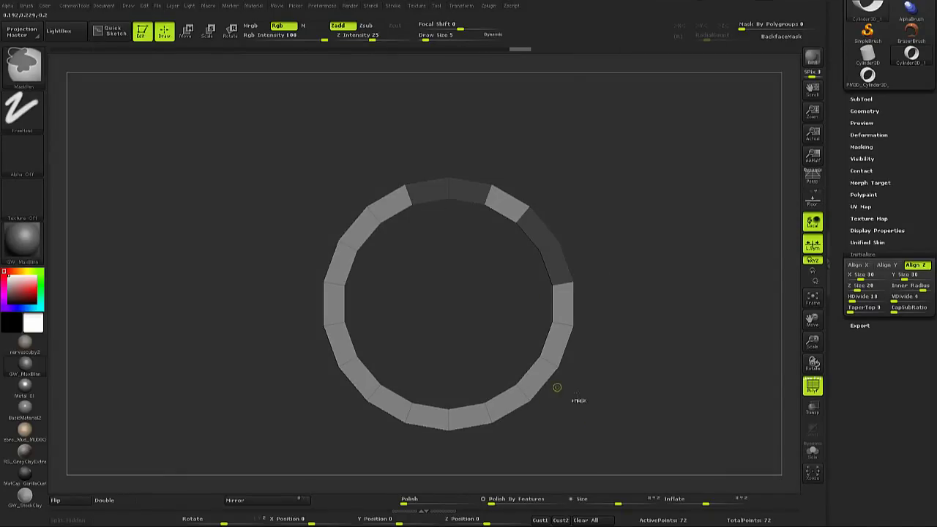
{"action": "left_click_drag", "start_coordinate": [522, 334], "coordinate": [572, 394], "text": "ctrl"}
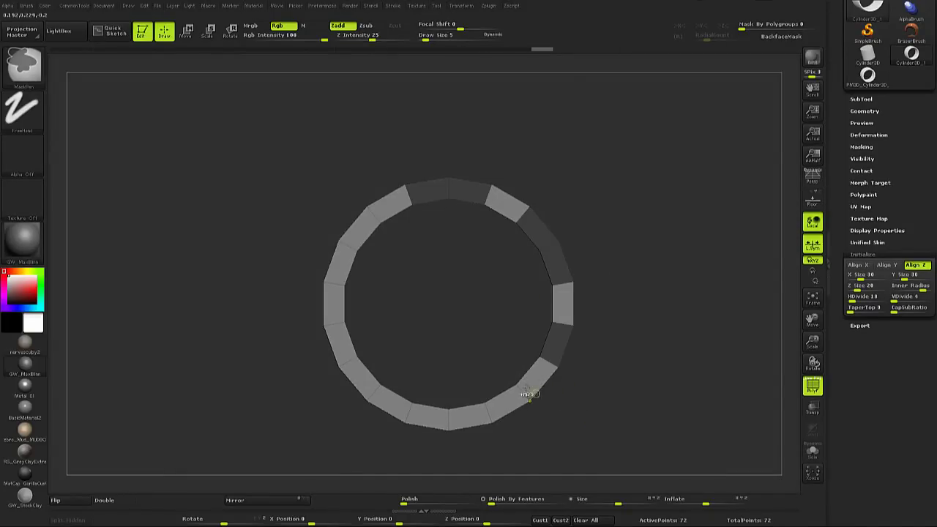
{"action": "left_click_drag", "start_coordinate": [501, 359], "coordinate": [556, 426], "text": "ctrl"}
Mask the remaining face pairs along the bottom and left, then orbit to check
{"action": "key", "text": "ctrl"}
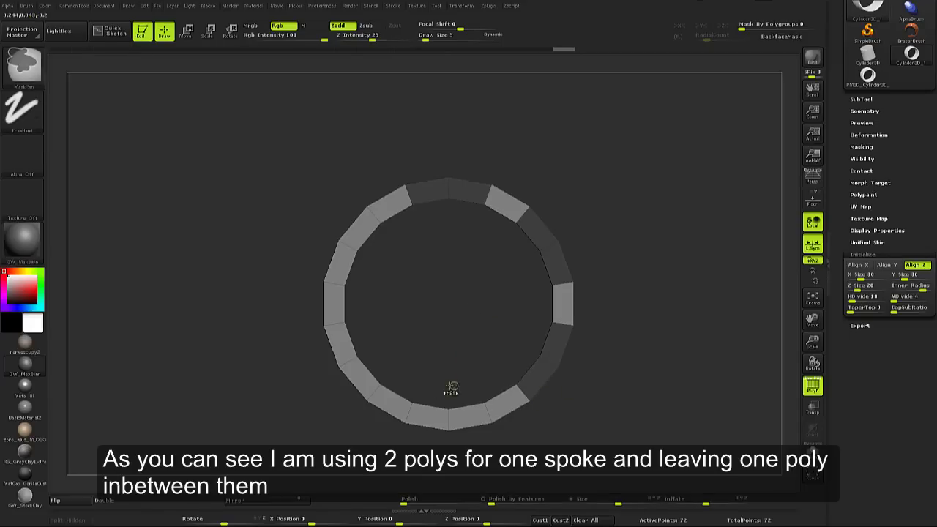
{"action": "left_click_drag", "start_coordinate": [442, 381], "coordinate": [484, 431], "text": "ctrl"}
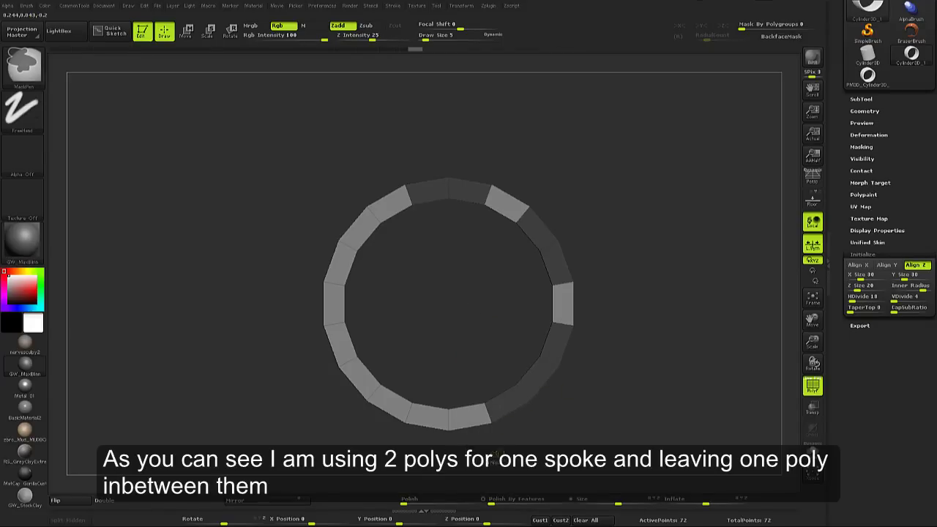
{"action": "left_click_drag", "start_coordinate": [438, 377], "coordinate": [465, 437], "text": "ctrl"}
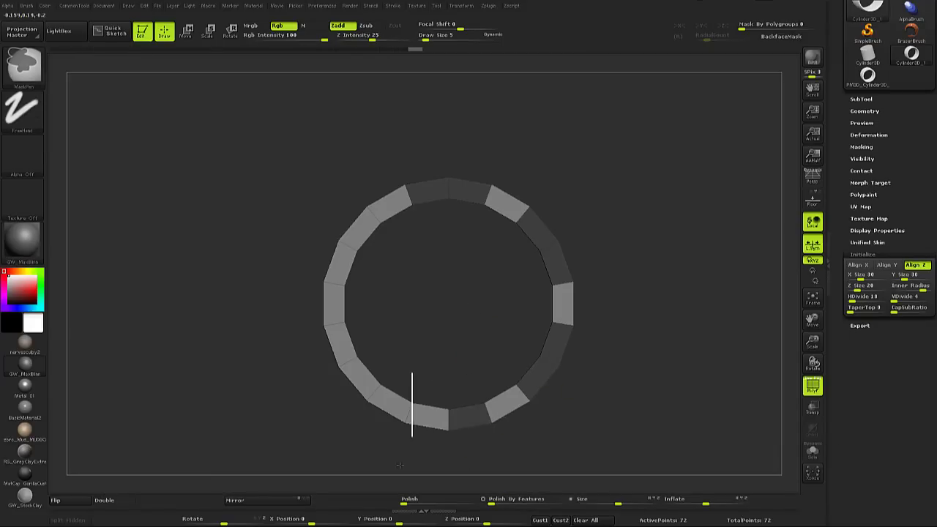
{"action": "mouse_move", "coordinate": [412, 370]}
{"action": "left_mouse_down", "text": "ctrl"}
{"action": "mouse_move", "coordinate": [414, 465]}
{"action": "mouse_move", "coordinate": [414, 451]}
{"action": "left_mouse_up", "text": "ctrl"}
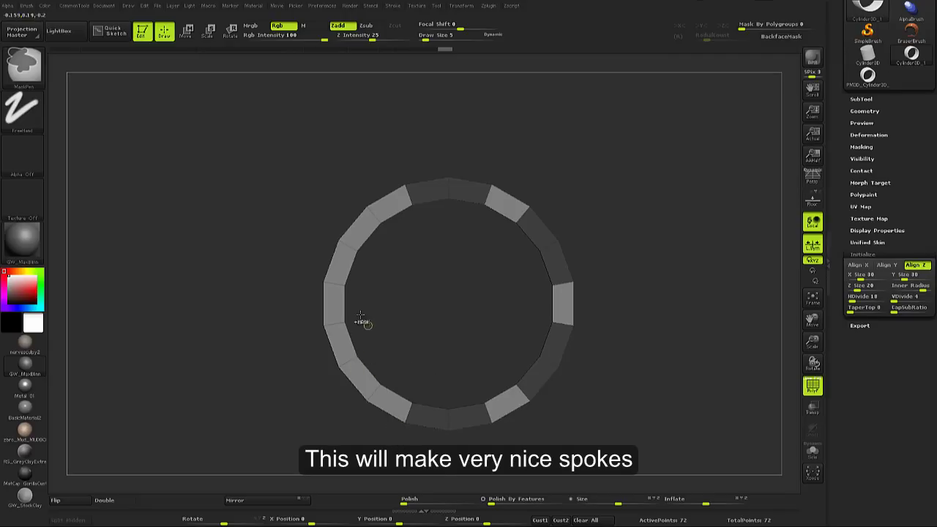
{"action": "left_click_drag", "start_coordinate": [377, 330], "coordinate": [330, 387], "text": "ctrl"}
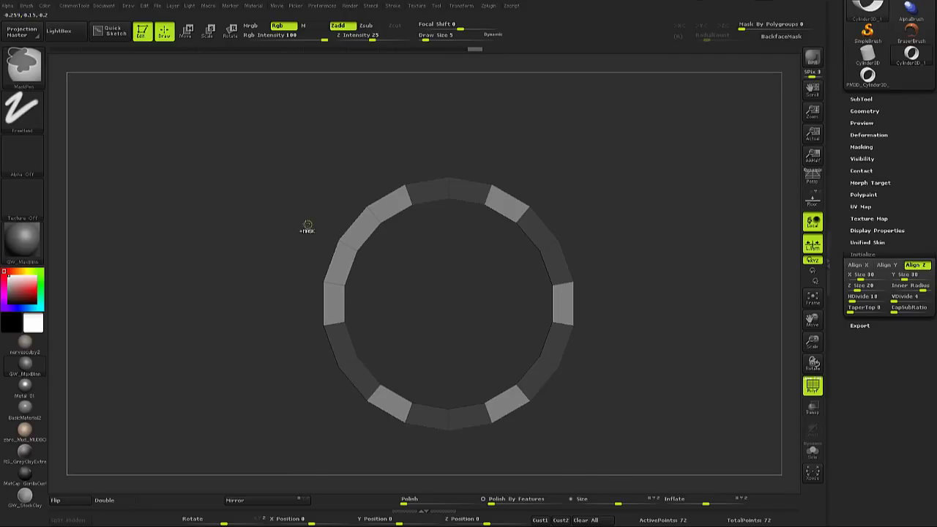
{"action": "left_click_drag", "start_coordinate": [312, 225], "coordinate": [378, 272], "text": "ctrl"}
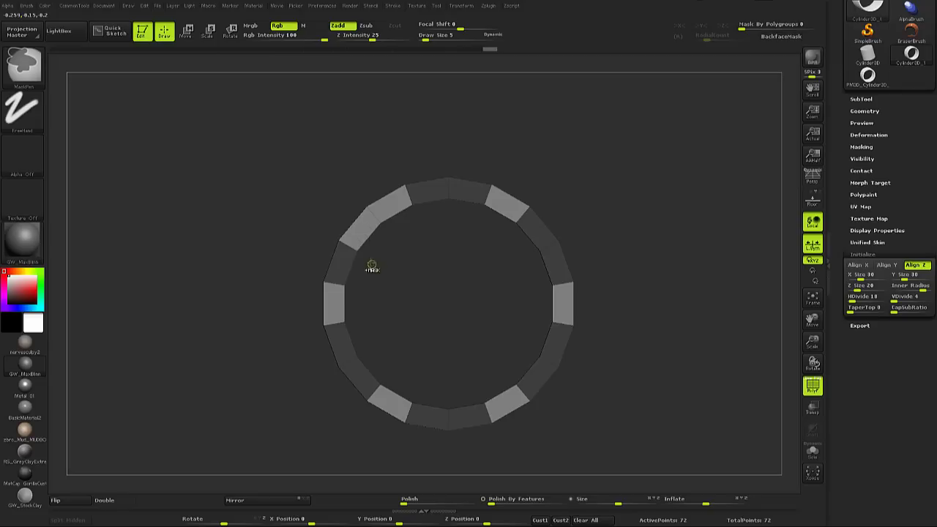
{"action": "left_click_drag", "start_coordinate": [366, 229], "coordinate": [386, 243], "text": "ctrl"}
{"action": "left_click_drag", "start_coordinate": [578, 337], "coordinate": [437, 178]}
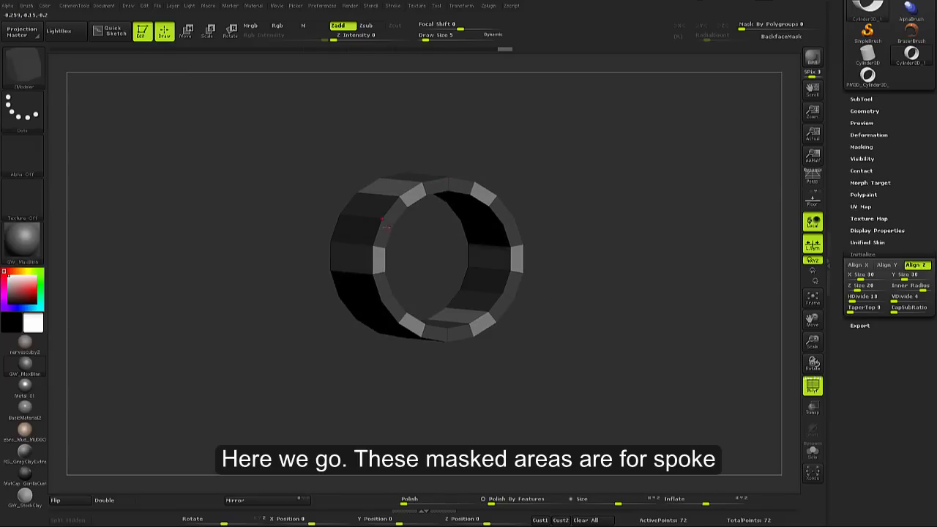
Clear the mask, make a PolyMesh3D of the hub ring, and switch to PM3D_Cylinder3D_1
{"action": "left_click", "coordinate": [511, 275]}
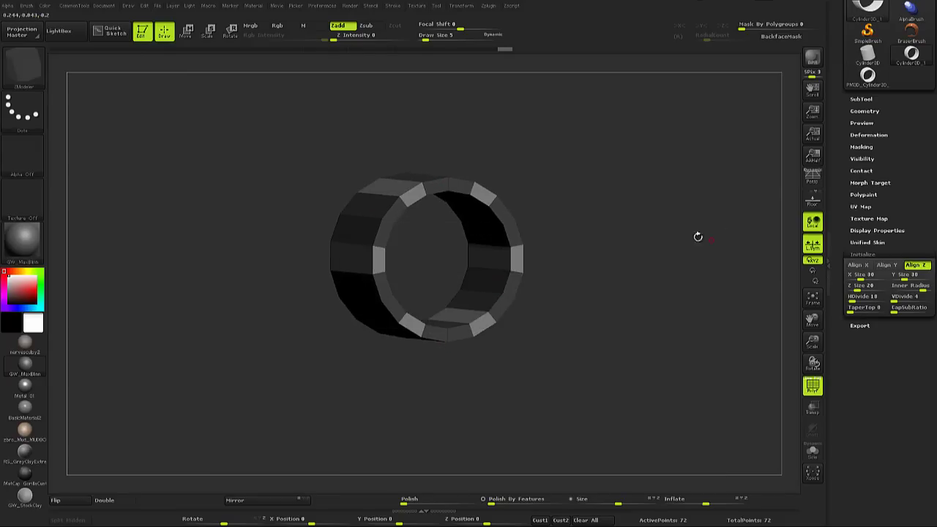
{"action": "left_click_drag", "start_coordinate": [723, 335], "coordinate": [784, 317], "text": "ctrl"}
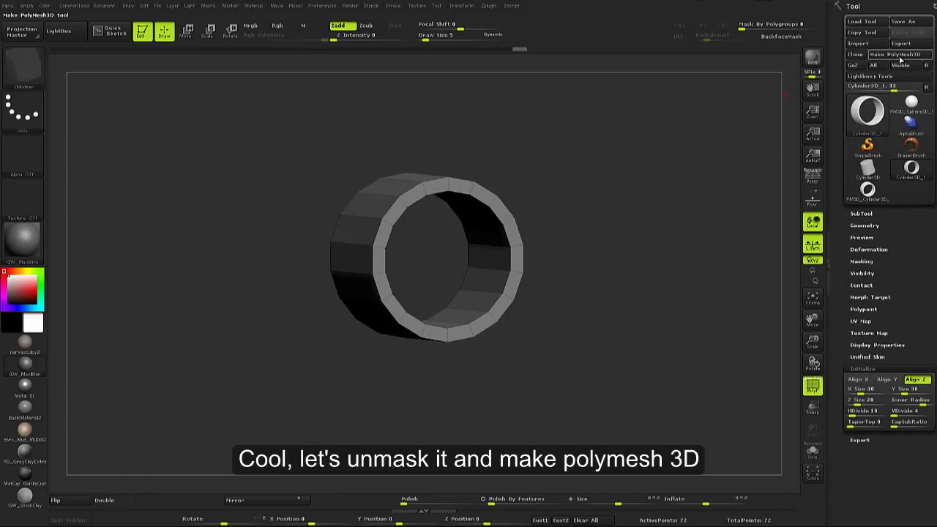
{"action": "left_click", "coordinate": [899, 56]}
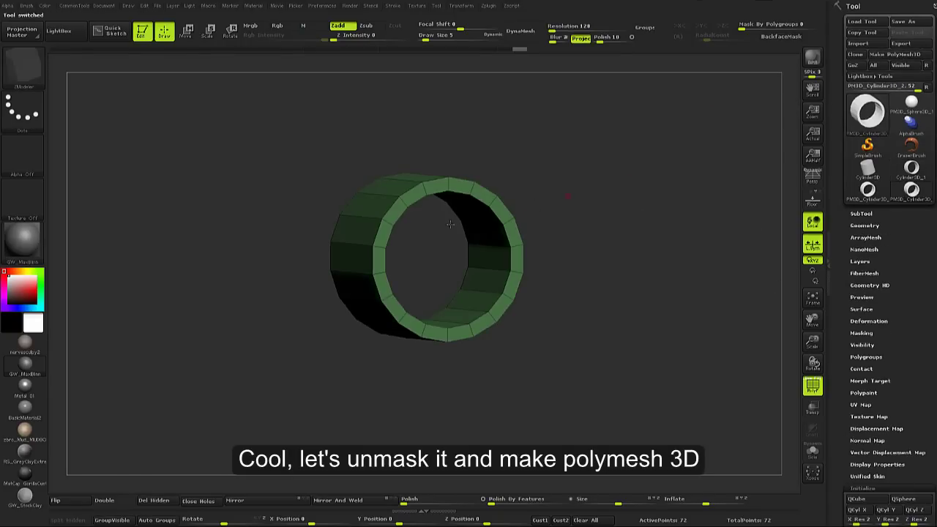
{"action": "left_click", "coordinate": [871, 214]}
{"action": "left_click", "coordinate": [912, 110]}
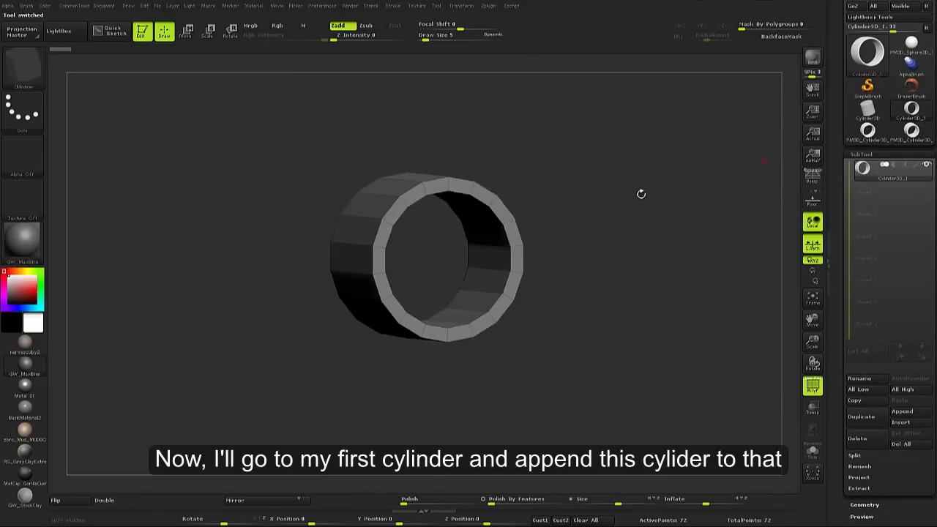
{"action": "left_click", "coordinate": [868, 131]}
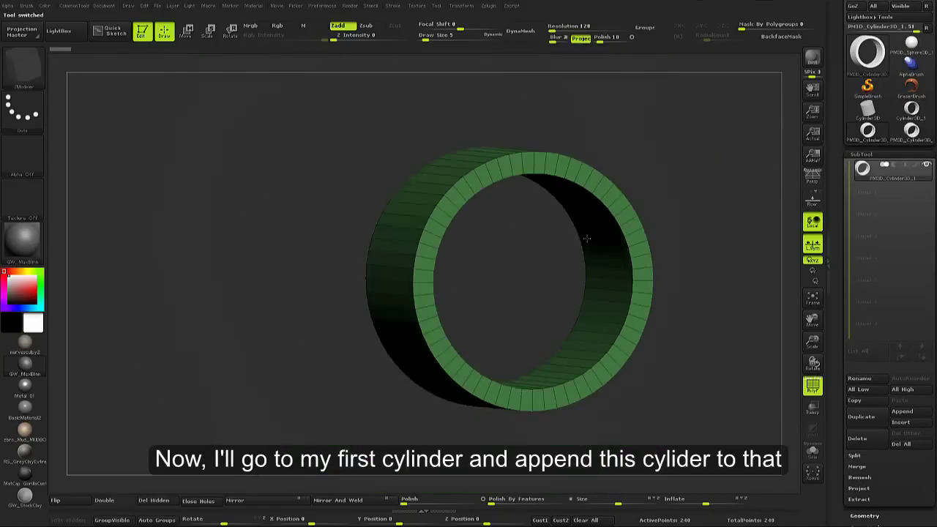
Insert the small PM3D hub ring as a second subtool inside the rim
{"action": "left_click", "coordinate": [900, 423]}
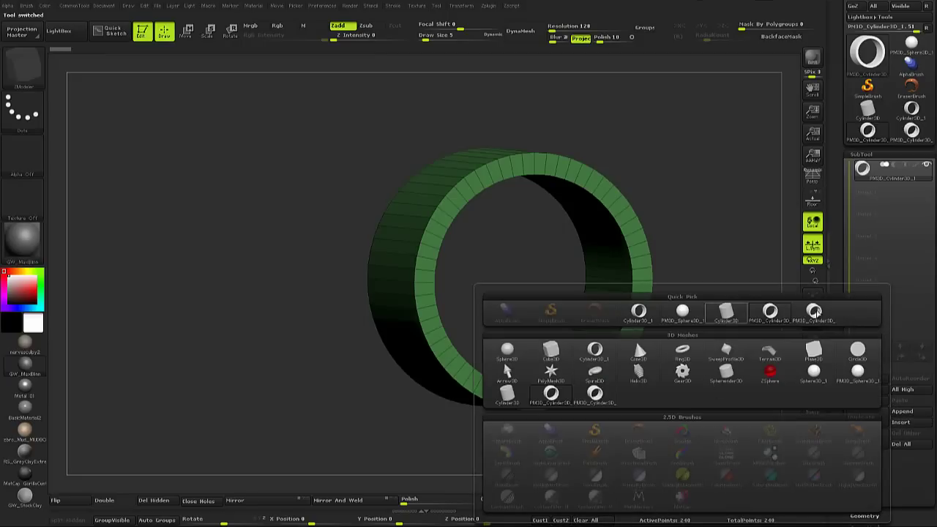
{"action": "left_click", "coordinate": [813, 313]}
{"action": "key", "text": "f"}
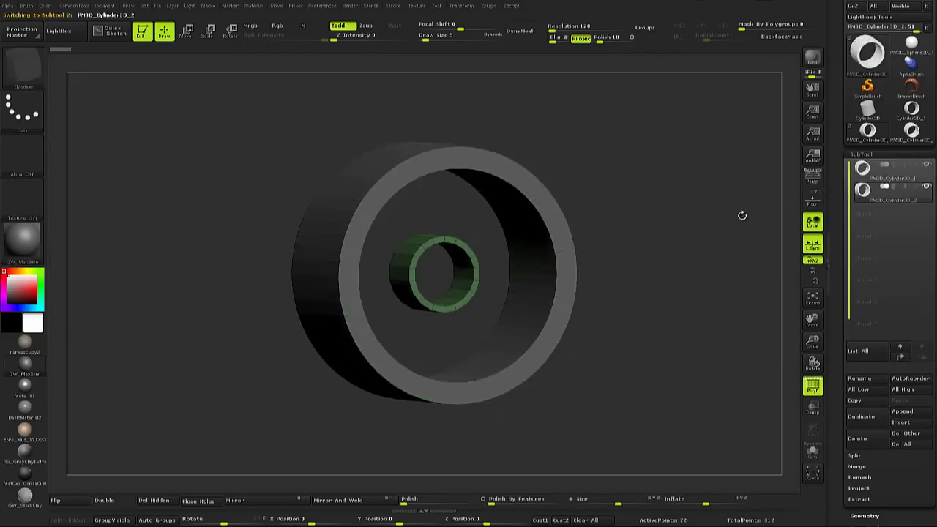
{"action": "left_click", "coordinate": [479, 277], "text": "alt"}
Merge the hub subtool down into the rim as one mesh
{"action": "left_click", "coordinate": [871, 175]}
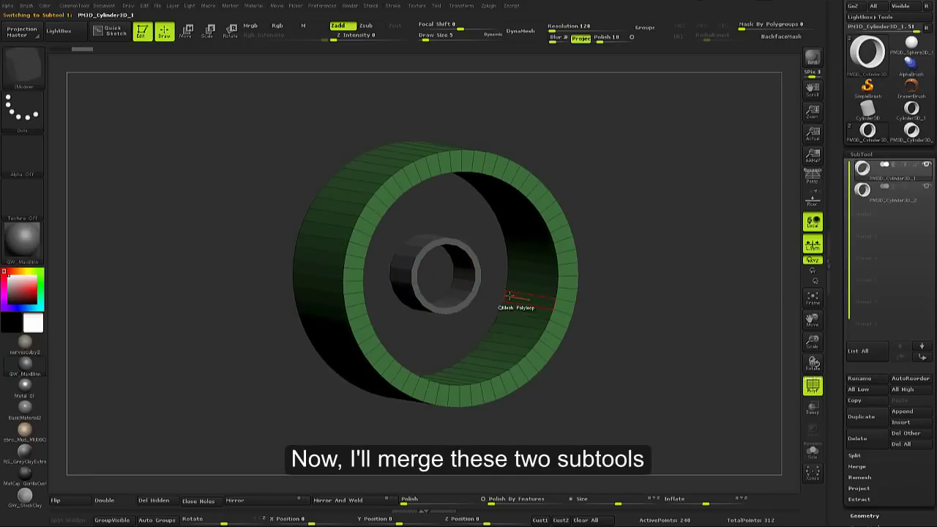
{"action": "key", "text": "ctrl+m"}
{"action": "left_click", "coordinate": [460, 309]}
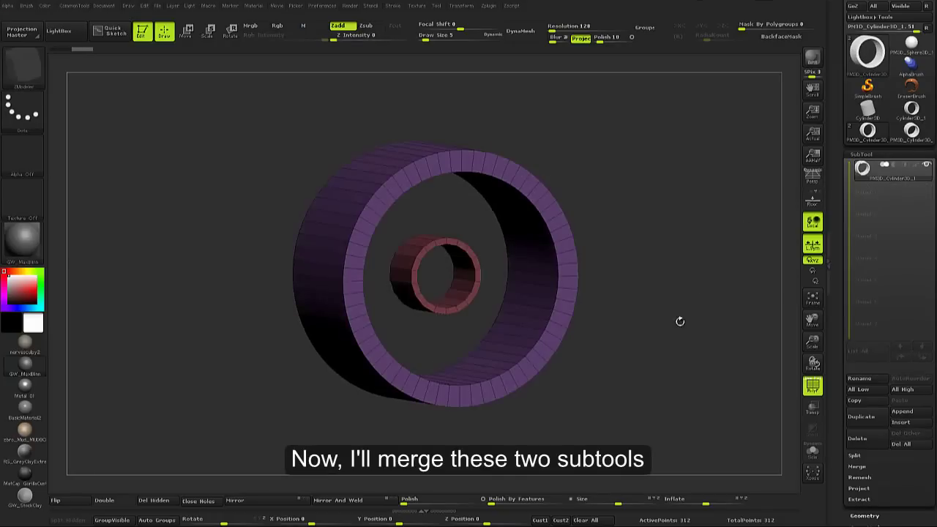
{"action": "mouse_move", "coordinate": [597, 305]}
{"action": "left_mouse_down"}
{"action": "mouse_move", "coordinate": [523, 354]}
{"action": "mouse_move", "coordinate": [384, 244]}
{"action": "left_mouse_up"}
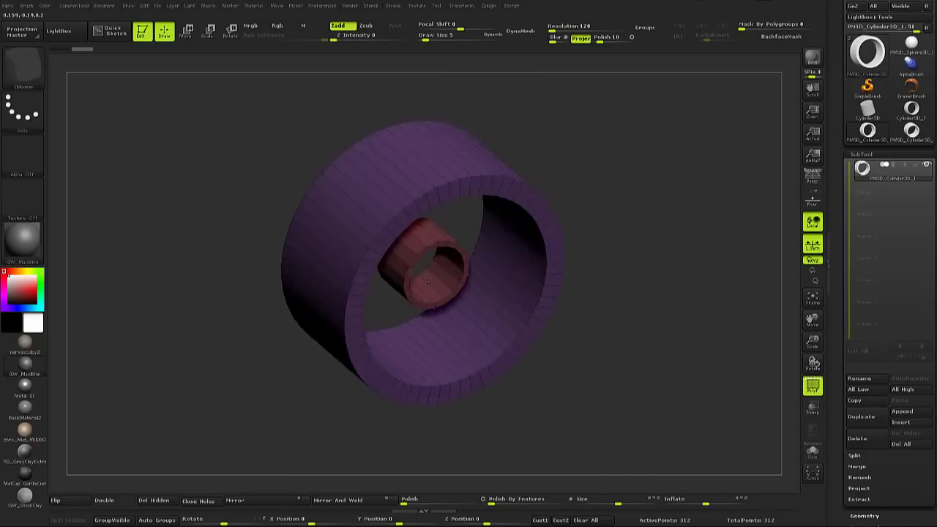
Set the ZModeler action to QMesh with the Polyloop target
{"action": "left_click", "coordinate": [24, 66]}
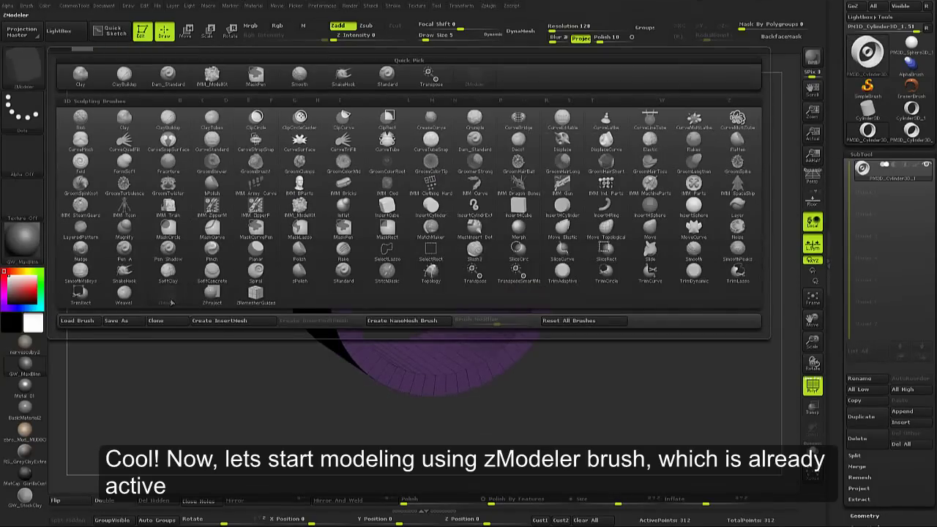
{"action": "left_click_drag", "start_coordinate": [502, 293], "coordinate": [446, 253]}
{"action": "right_click_drag", "start_coordinate": [446, 253], "coordinate": [402, 281]}
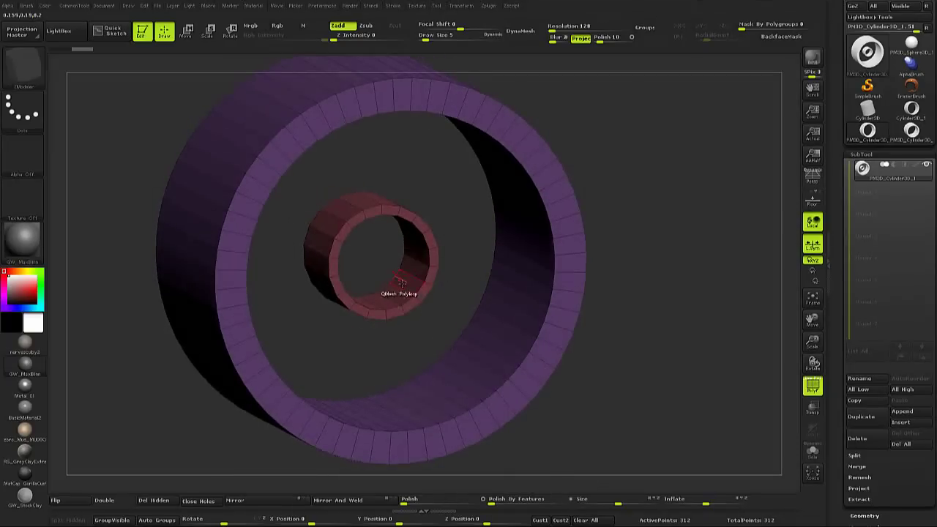
{"action": "mouse_move", "coordinate": [410, 271]}
{"action": "right_mouse_down"}
{"action": "mouse_move", "coordinate": [405, 278]}
{"action": "mouse_move", "coordinate": [424, 263]}
{"action": "right_mouse_up"}
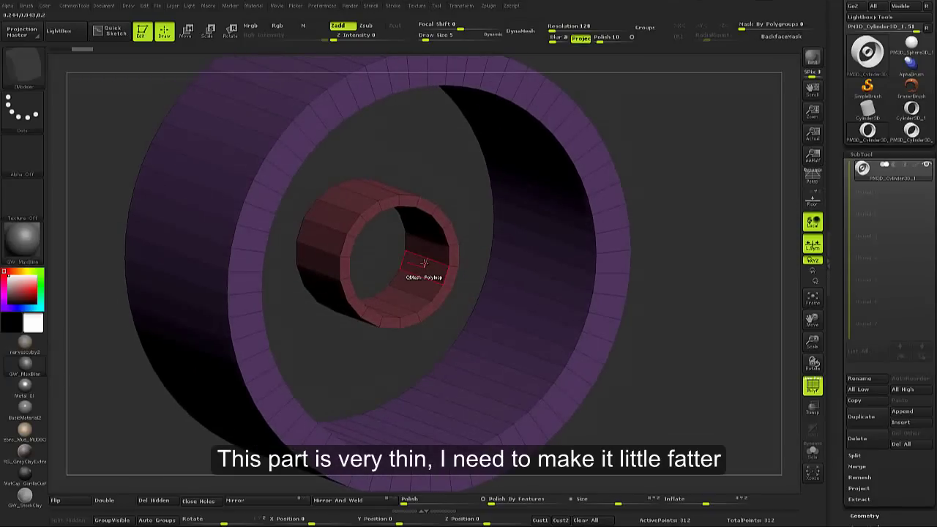
{"action": "key", "text": "space"}
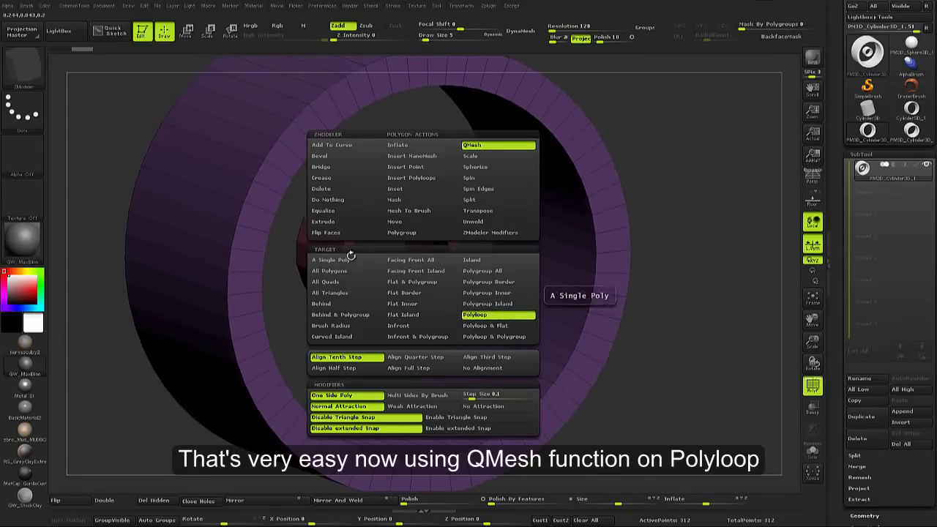
{"action": "left_click", "coordinate": [474, 315]}
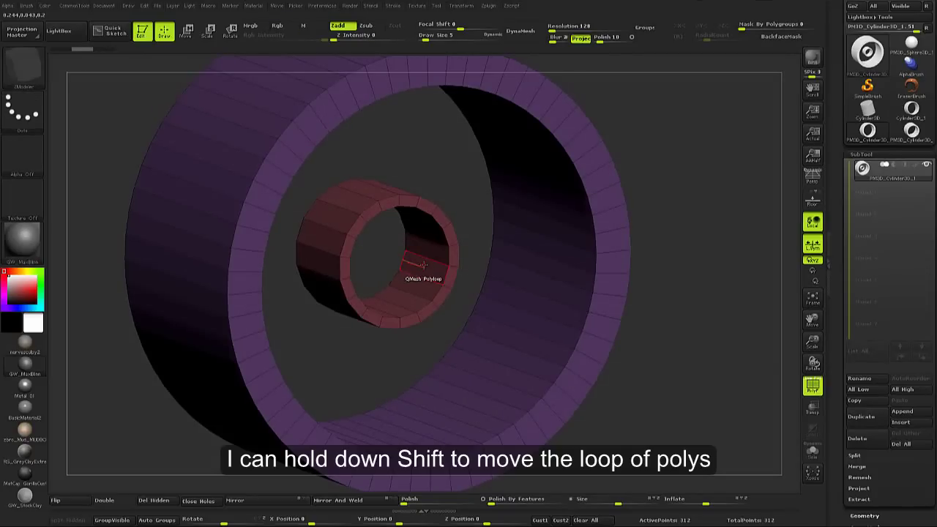
Push the hub's inner polyloop inward to thicken its wall and shrink the hole
{"action": "left_click_drag", "start_coordinate": [424, 263], "coordinate": [408, 264]}
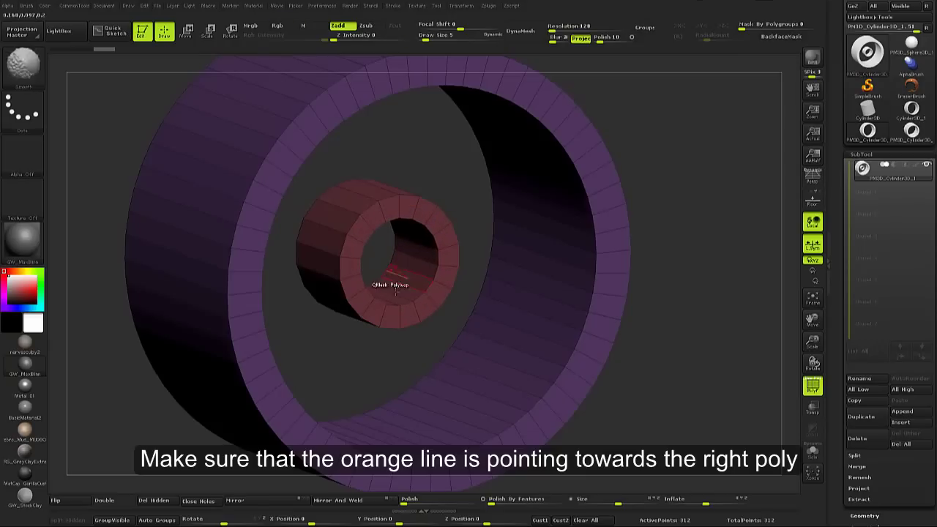
{"action": "left_click_drag", "start_coordinate": [434, 189], "coordinate": [434, 205]}
{"action": "right_click_drag", "start_coordinate": [401, 282], "coordinate": [410, 296]}
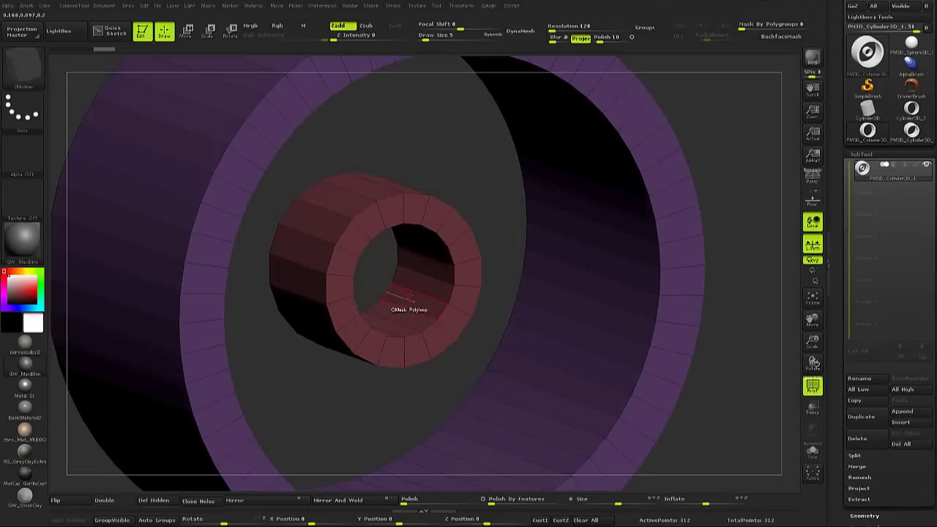
Insert a single edge loop around the hub ring and extrude its inner loop deeper
{"action": "key", "text": "space"}
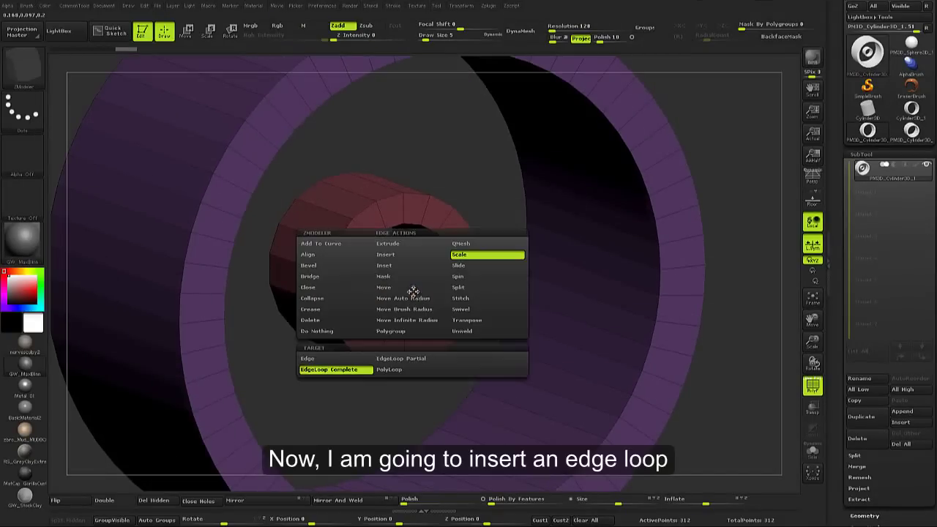
{"action": "left_click", "coordinate": [386, 254]}
{"action": "left_click", "coordinate": [410, 359]}
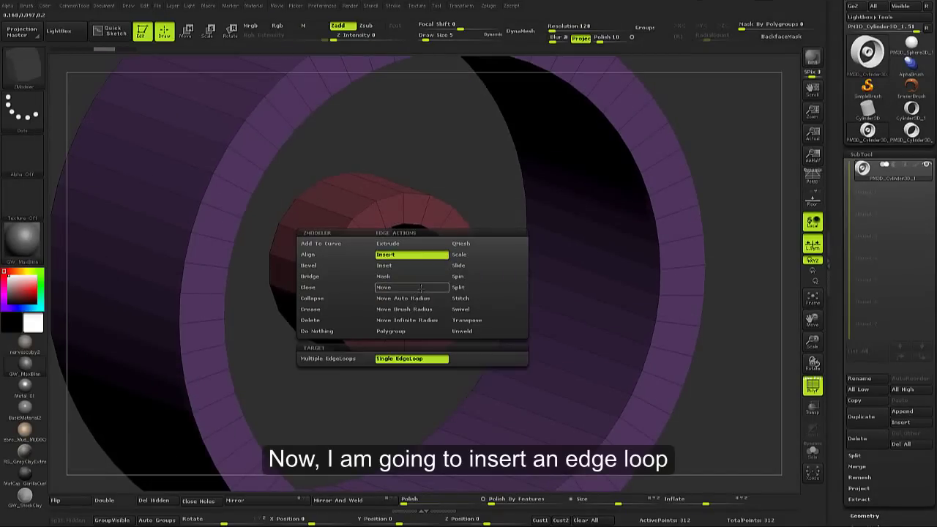
{"action": "left_click", "coordinate": [412, 294]}
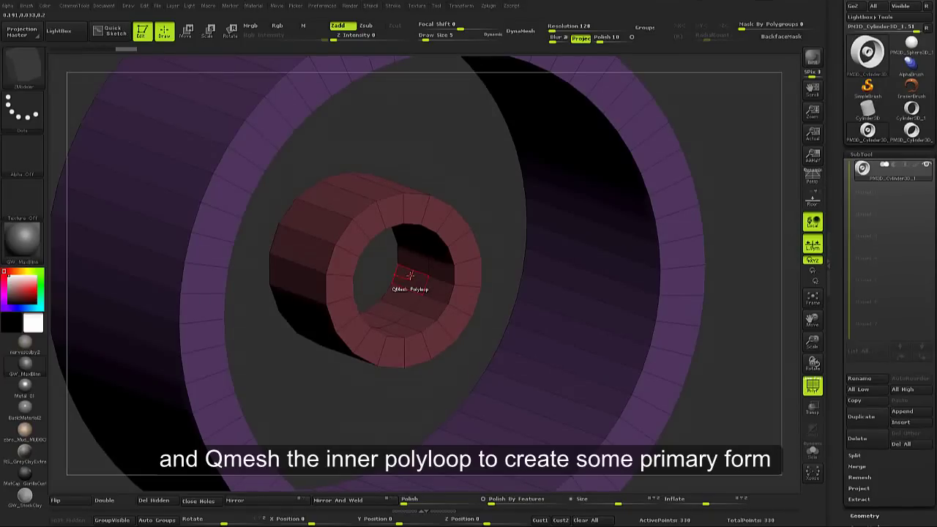
{"action": "left_click_drag", "start_coordinate": [406, 274], "coordinate": [381, 270]}
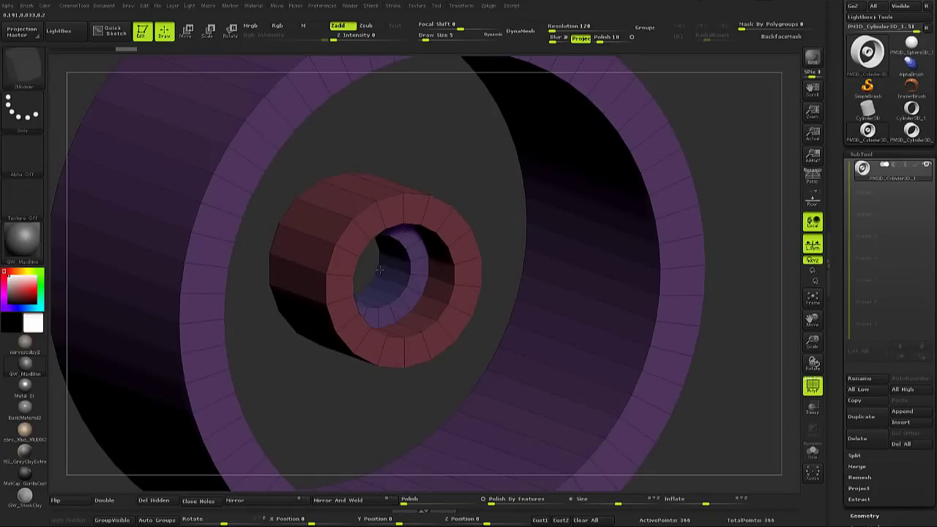
{"action": "mouse_move", "coordinate": [382, 268]}
{"action": "right_mouse_down"}
{"action": "mouse_move", "coordinate": [383, 230]}
{"action": "mouse_move", "coordinate": [406, 230]}
{"action": "mouse_move", "coordinate": [388, 257]}
{"action": "right_mouse_up"}
{"action": "scroll", "coordinate": [384, 262], "scroll_direction": "up", "scroll_amount": 3}
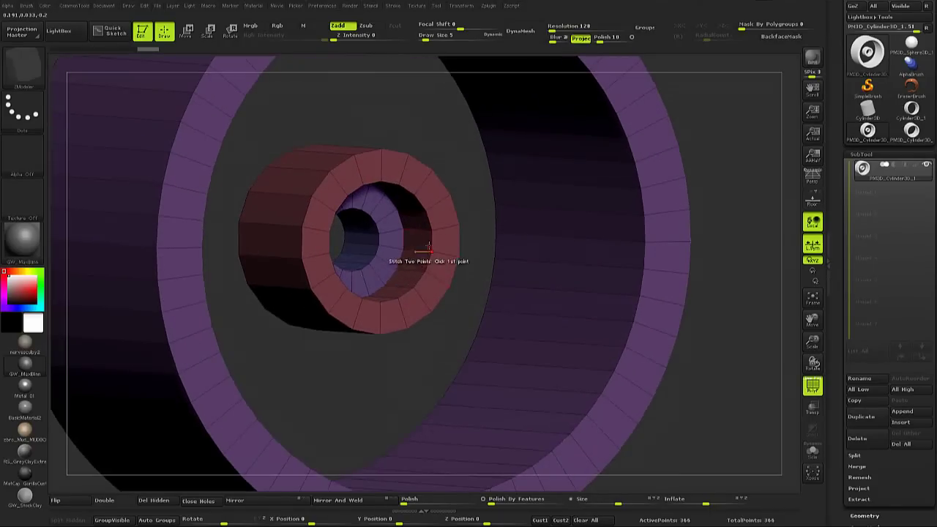
Slide the hub's inner edge loop with EdgeLoop Complete to slant it toward the rim
{"action": "key", "text": "space"}
{"action": "left_click", "coordinate": [477, 262]}
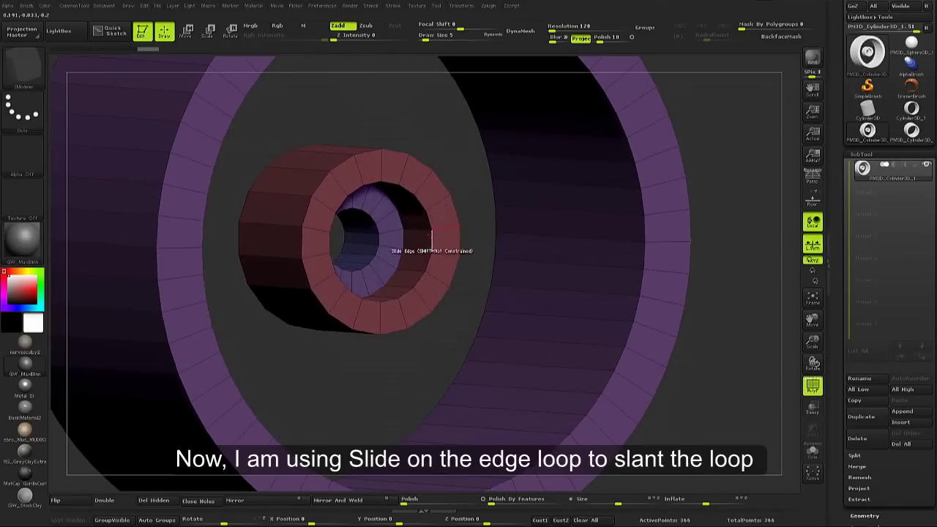
{"action": "key", "text": "ctrl"}
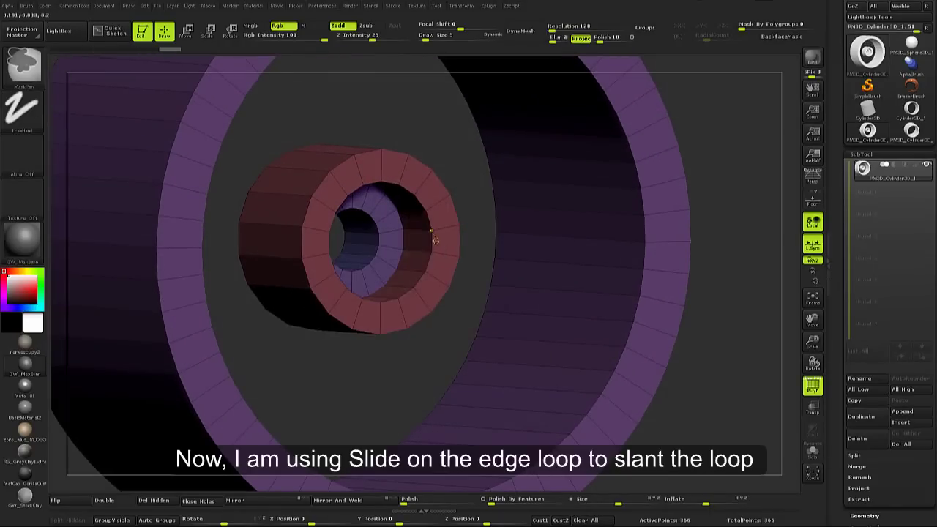
{"action": "key", "text": "space"}
{"action": "left_click", "coordinate": [434, 354]}
{"action": "left_click_drag", "start_coordinate": [372, 255], "coordinate": [445, 255]}
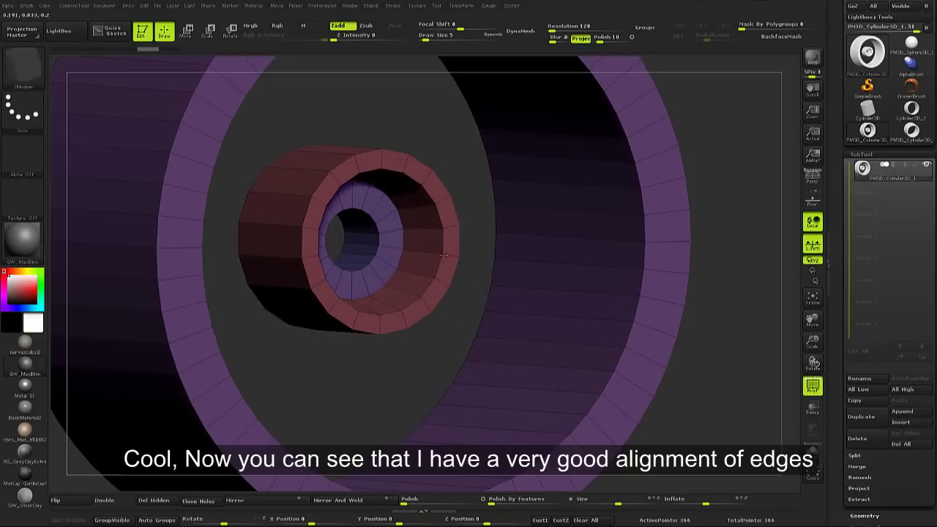
{"action": "right_click_drag", "start_coordinate": [445, 255], "coordinate": [390, 218], "text": "shift"}
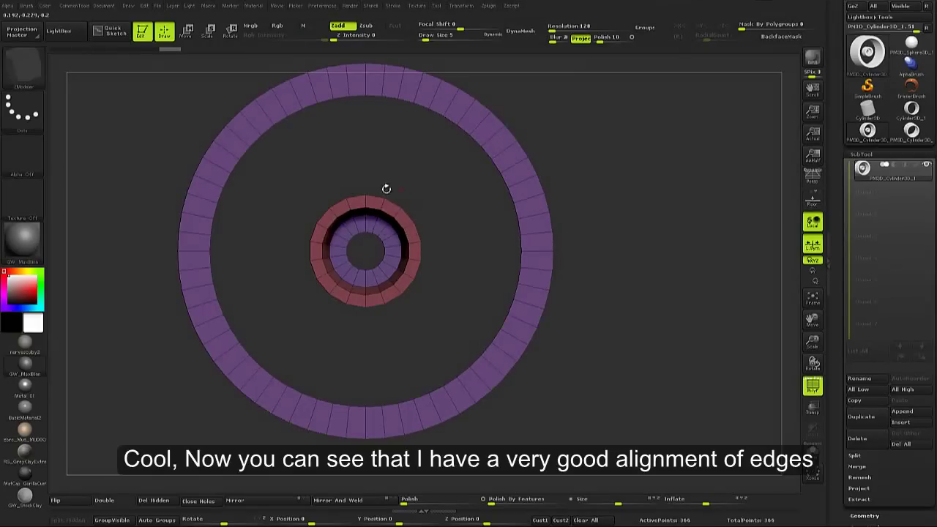
{"action": "mouse_move", "coordinate": [390, 209]}
{"action": "right_mouse_down"}
{"action": "mouse_move", "coordinate": [388, 116]}
{"action": "mouse_move", "coordinate": [421, 230]}
{"action": "mouse_move", "coordinate": [532, 316]}
{"action": "mouse_move", "coordinate": [487, 252]}
{"action": "right_mouse_up"}
{"action": "key", "text": "space"}
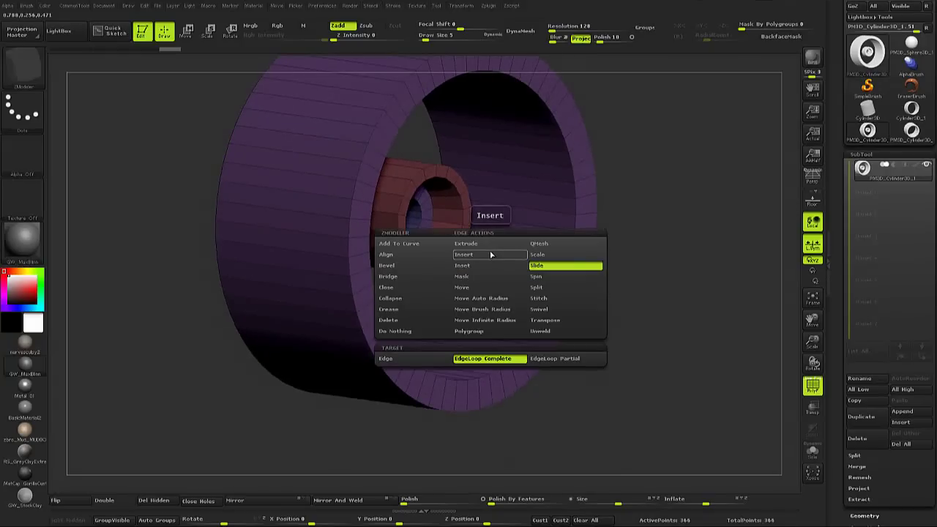
Insert an edge loop on the hub cylinder
{"action": "left_click", "coordinate": [493, 256]}
{"action": "left_click", "coordinate": [432, 254]}
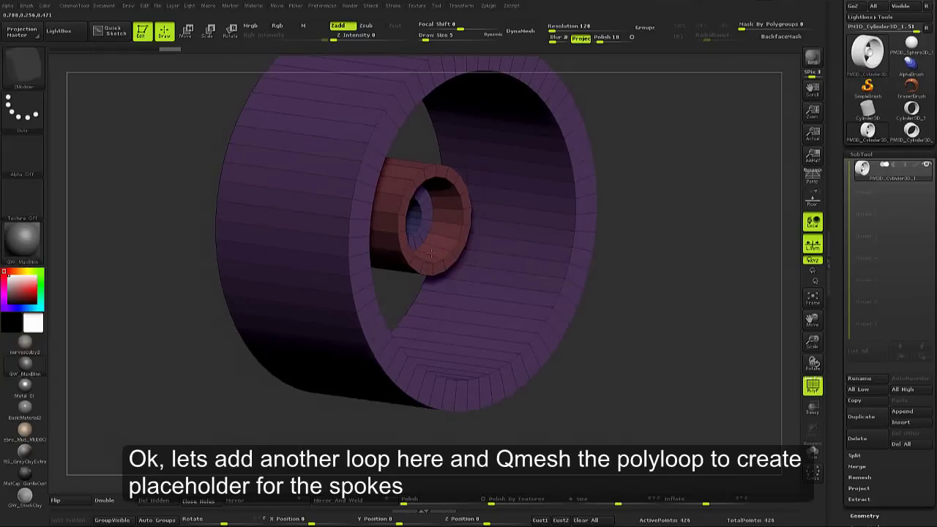
{"action": "right_click_drag", "start_coordinate": [422, 251], "coordinate": [512, 331]}
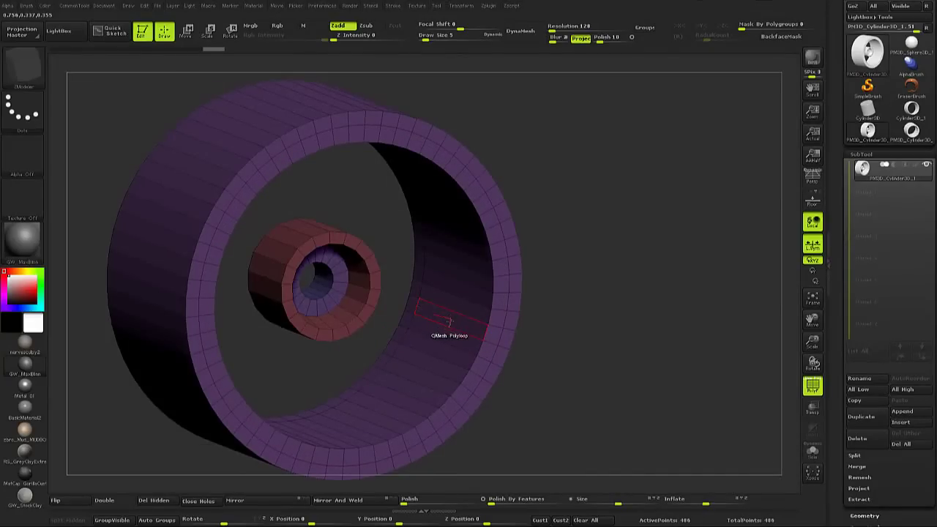
Extrude the rim's inner wall loop into a new band and push it further inward
{"action": "left_click_drag", "start_coordinate": [449, 323], "coordinate": [459, 328]}
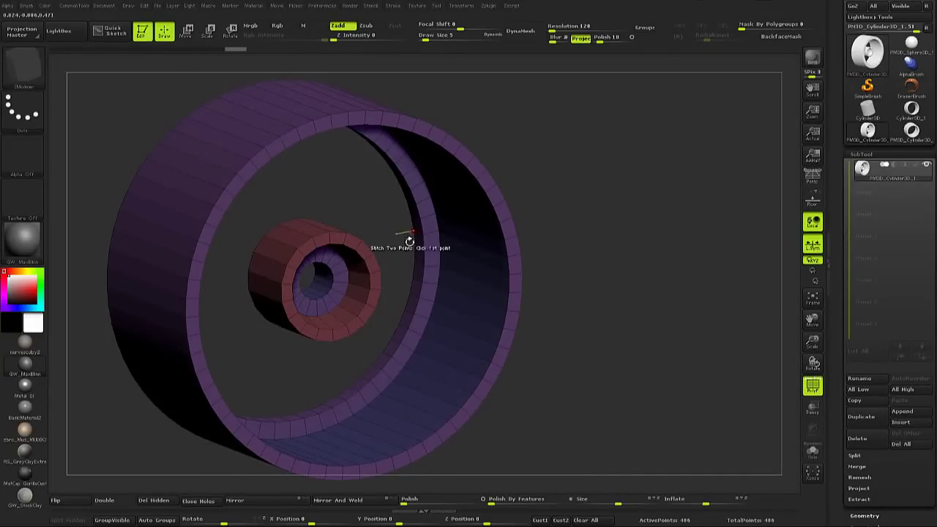
{"action": "left_click_drag", "start_coordinate": [469, 293], "coordinate": [408, 266]}
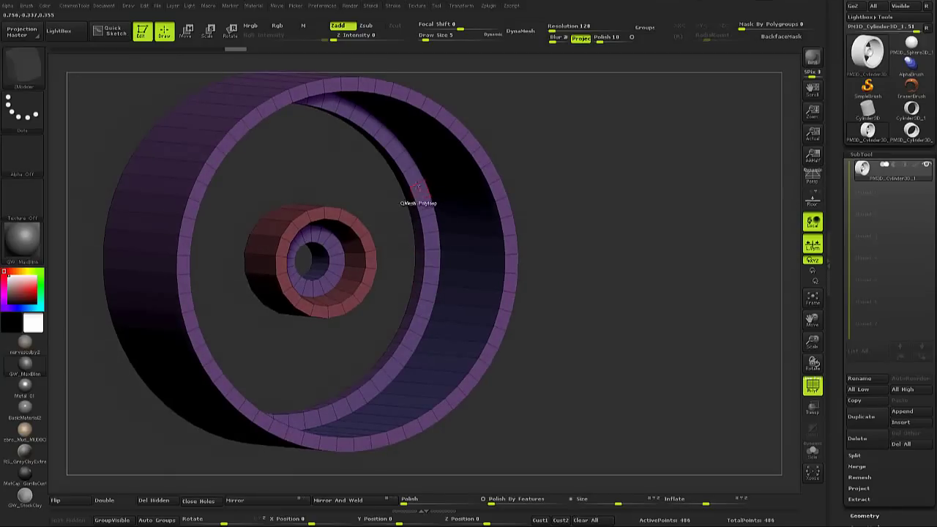
{"action": "mouse_move", "coordinate": [353, 249]}
{"action": "left_mouse_down", "text": "shift"}
{"action": "mouse_move", "coordinate": [325, 136]}
{"action": "mouse_move", "coordinate": [398, 178]}
{"action": "left_mouse_up", "text": "shift"}
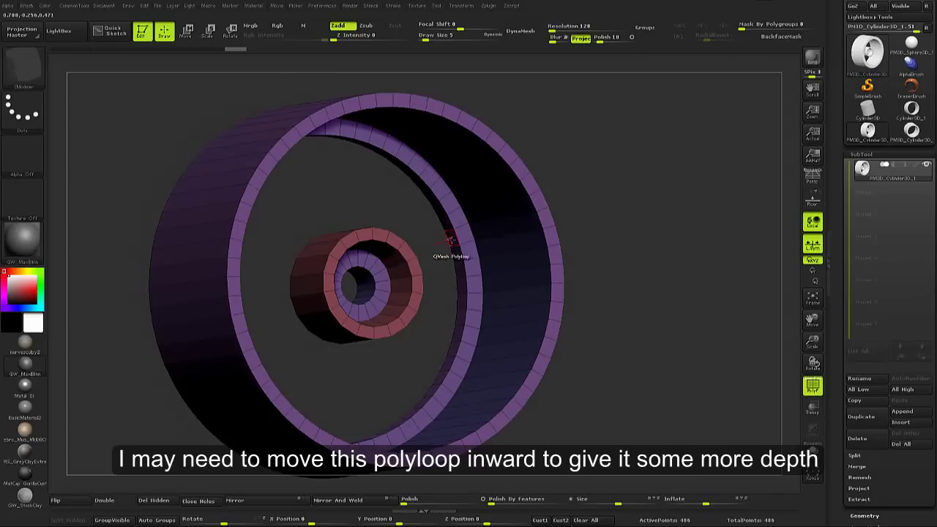
{"action": "left_click_drag", "start_coordinate": [449, 235], "coordinate": [459, 330]}
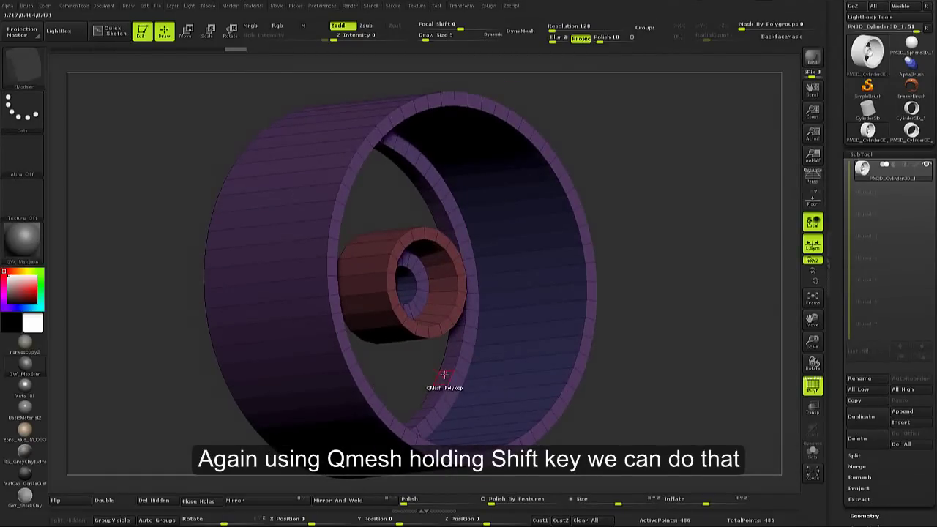
{"action": "left_click_drag", "start_coordinate": [446, 376], "coordinate": [429, 375], "text": "shift"}
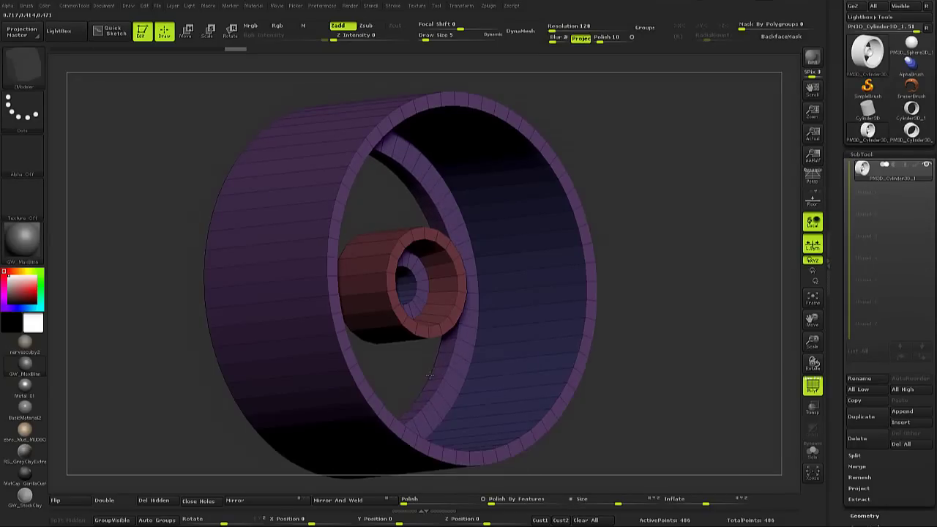
{"action": "mouse_move", "coordinate": [448, 334]}
{"action": "left_mouse_down", "text": "shift"}
{"action": "mouse_move", "coordinate": [481, 266]}
{"action": "mouse_move", "coordinate": [454, 324]}
{"action": "left_mouse_up", "text": "shift"}
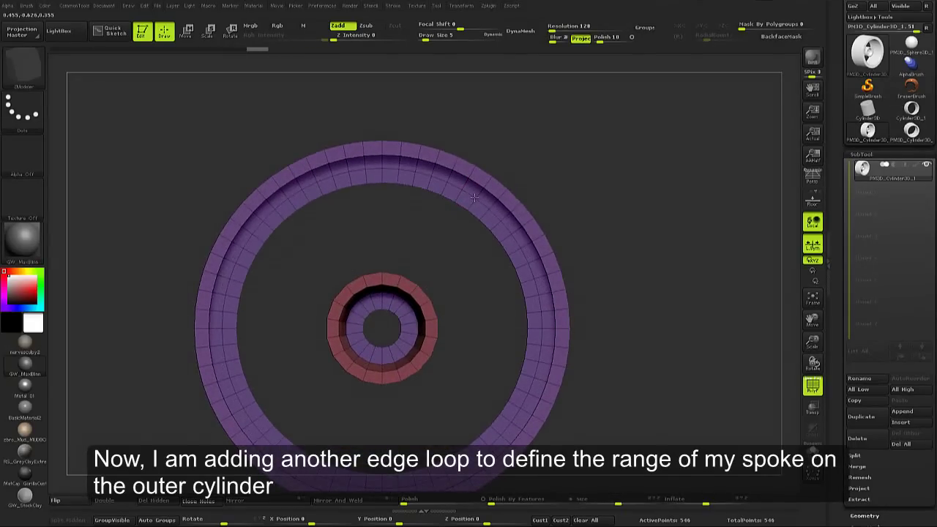
{"action": "left_click_drag", "start_coordinate": [475, 198], "coordinate": [460, 159], "text": "alt"}
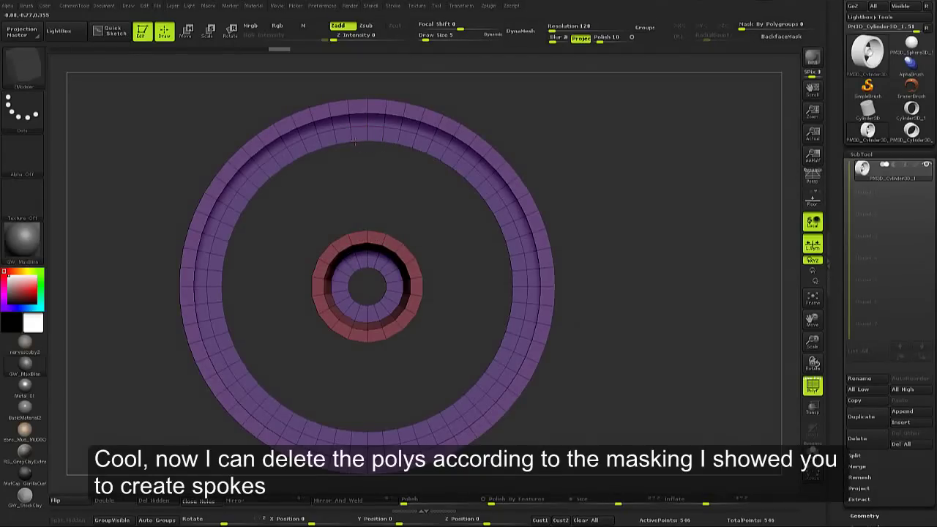
{"action": "left_click_drag", "start_coordinate": [372, 134], "coordinate": [386, 245]}
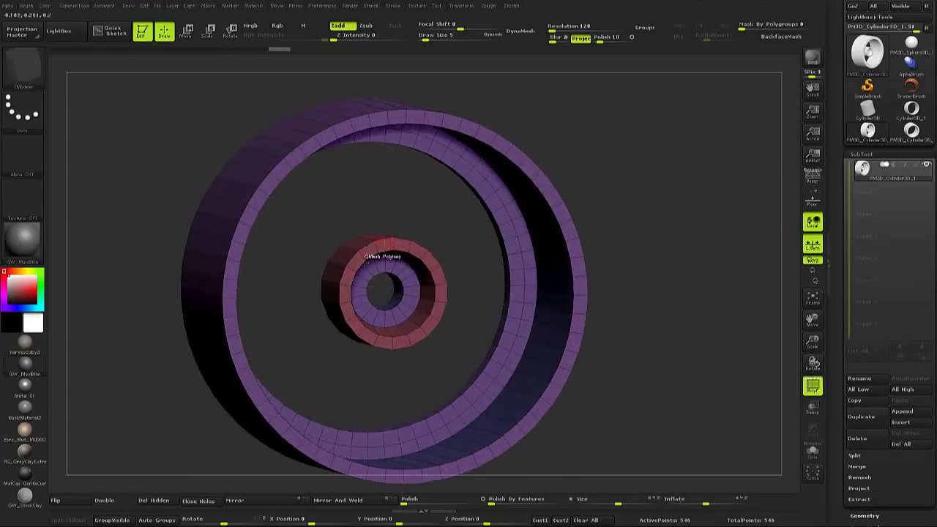
{"action": "left_click_drag", "start_coordinate": [395, 407], "coordinate": [372, 391]}
{"action": "left_click_drag", "start_coordinate": [334, 252], "coordinate": [330, 309]}
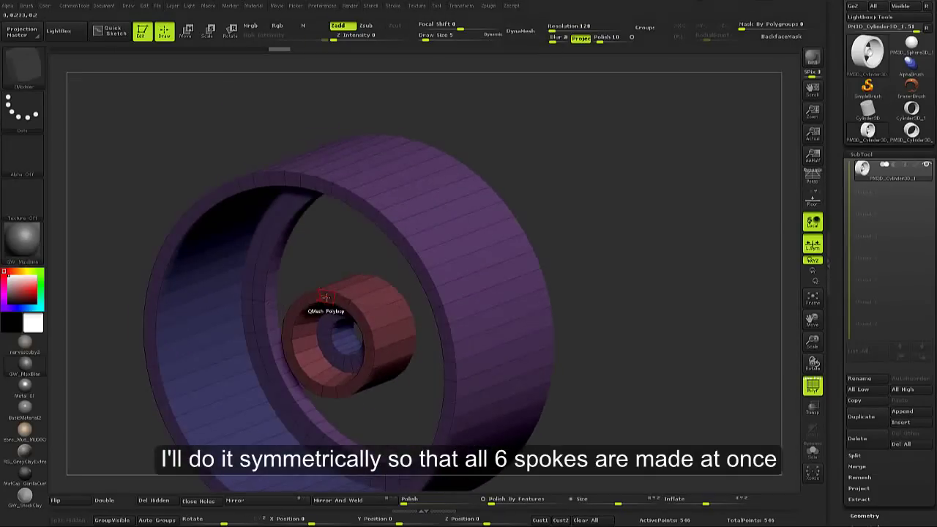
{"action": "mouse_move", "coordinate": [307, 196]}
{"action": "left_mouse_down"}
{"action": "mouse_move", "coordinate": [313, 311]}
{"action": "mouse_move", "coordinate": [383, 298]}
{"action": "mouse_move", "coordinate": [383, 268]}
{"action": "left_mouse_up"}
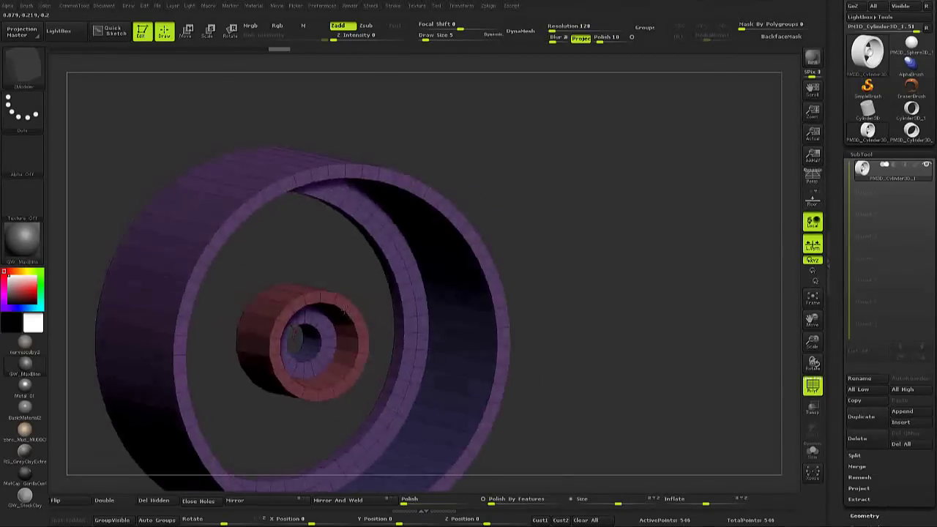
Regroup the mesh into two polygroups with Polygroups > Auto Groups
{"action": "left_click", "coordinate": [156, 520]}
{"action": "left_click_drag", "start_coordinate": [334, 280], "coordinate": [335, 223]}
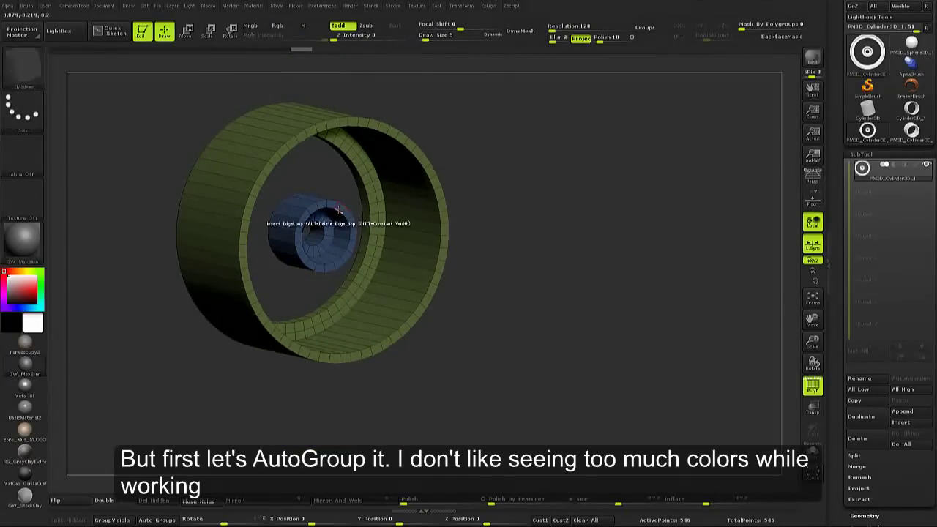
{"action": "left_click_drag", "start_coordinate": [425, 225], "coordinate": [406, 296]}
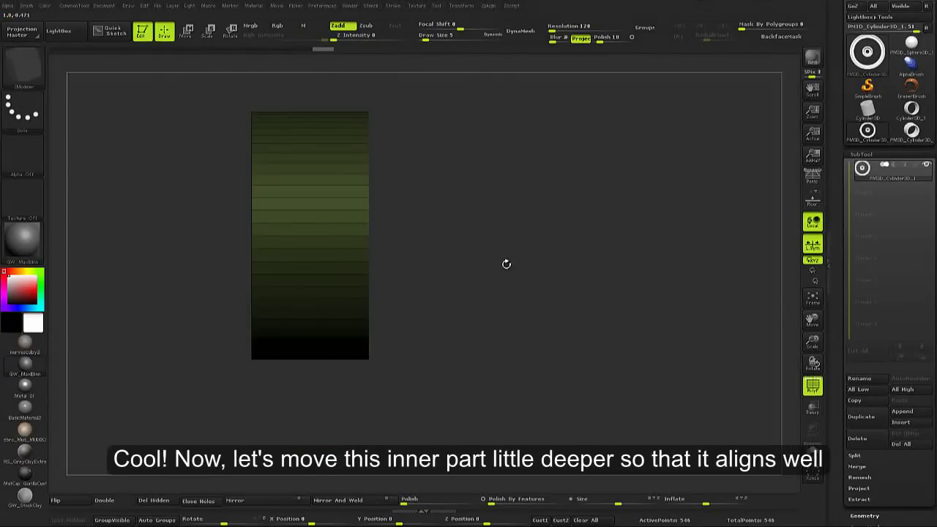
Push the hub deeper into the rim with a Transpose move, then return to front view
{"action": "key", "text": "w"}
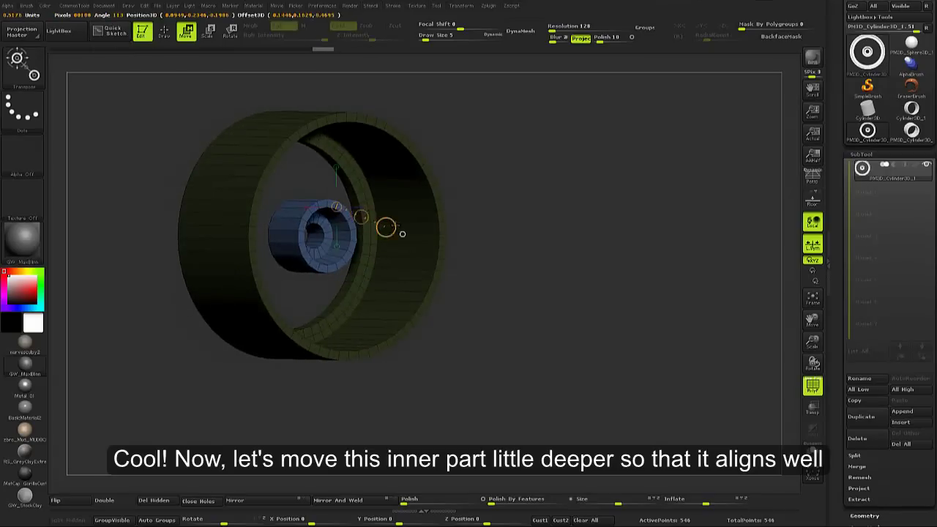
{"action": "mouse_move", "coordinate": [468, 220]}
{"action": "left_mouse_down", "text": "shift"}
{"action": "mouse_move", "coordinate": [455, 180]}
{"action": "mouse_move", "coordinate": [546, 191]}
{"action": "left_mouse_up", "text": "shift"}
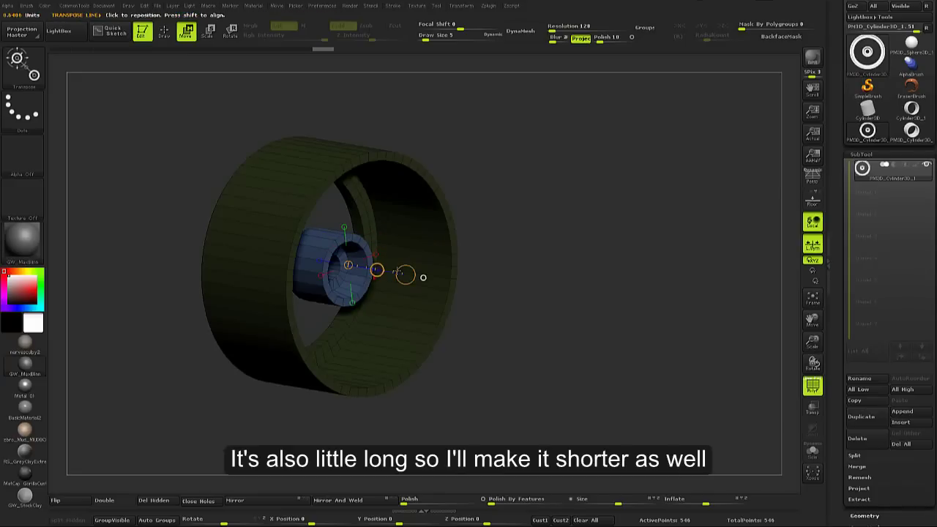
{"action": "left_click_drag", "start_coordinate": [408, 272], "coordinate": [341, 265]}
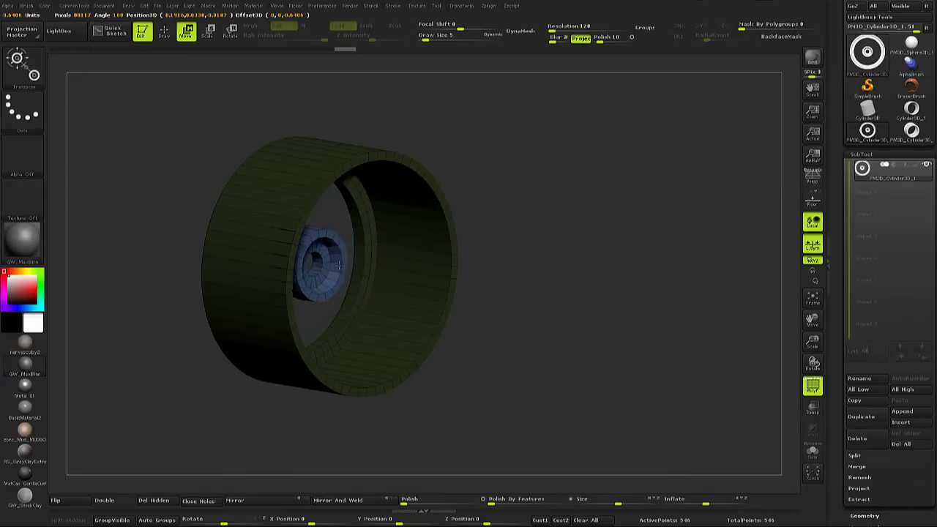
{"action": "key", "text": "q"}
{"action": "mouse_move", "coordinate": [521, 189]}
{"action": "left_mouse_down"}
{"action": "mouse_move", "coordinate": [300, 284]}
{"action": "mouse_move", "coordinate": [372, 270]}
{"action": "mouse_move", "coordinate": [415, 316]}
{"action": "mouse_move", "coordinate": [410, 236]}
{"action": "mouse_move", "coordinate": [356, 236]}
{"action": "left_mouse_up"}
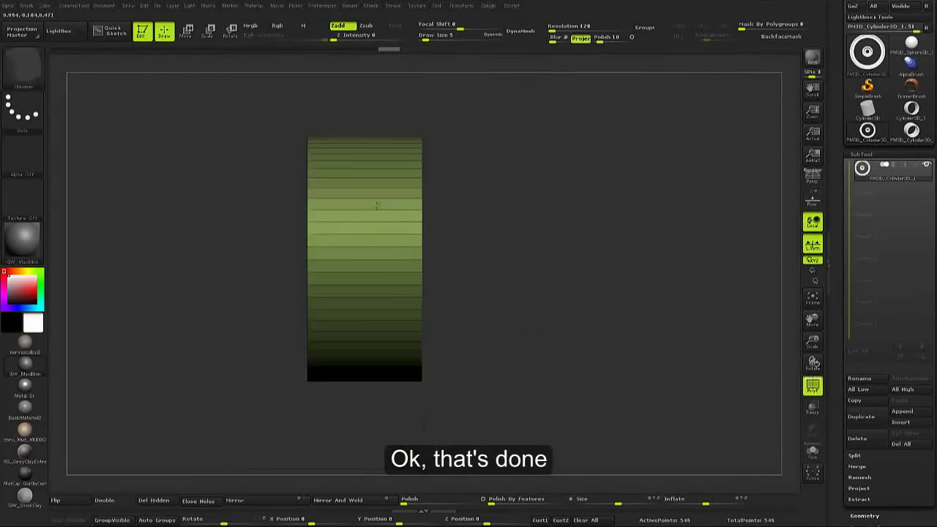
{"action": "left_click_drag", "start_coordinate": [356, 237], "coordinate": [337, 241]}
{"action": "key", "text": "space"}
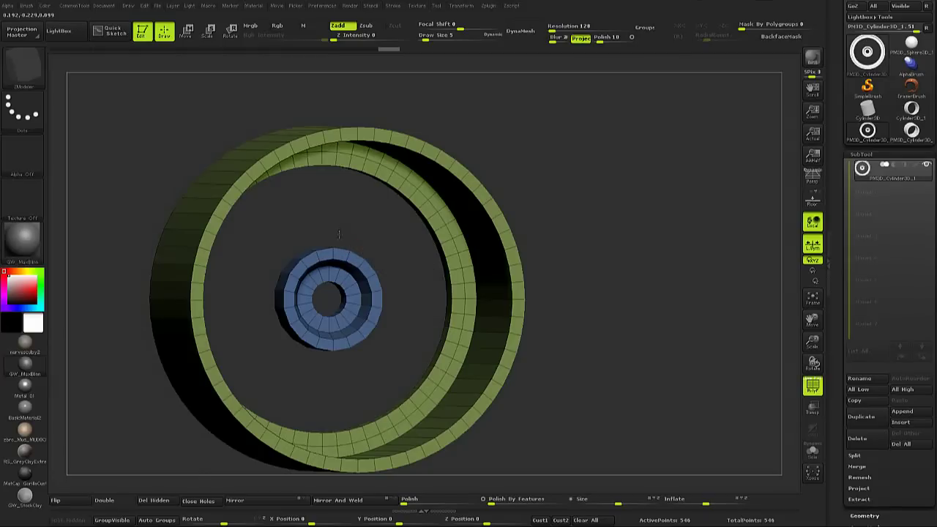
{"action": "left_click_drag", "start_coordinate": [339, 235], "coordinate": [337, 172], "text": "shift"}
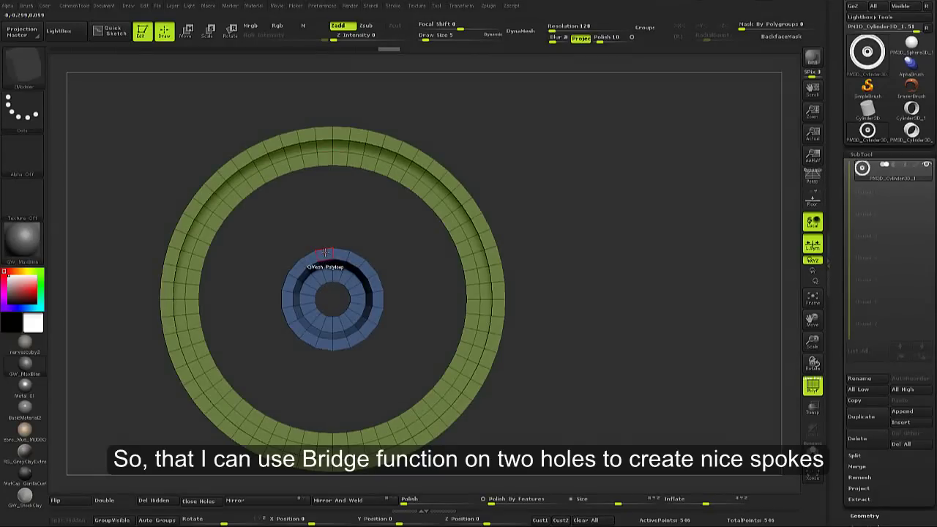
{"action": "key", "text": "space"}
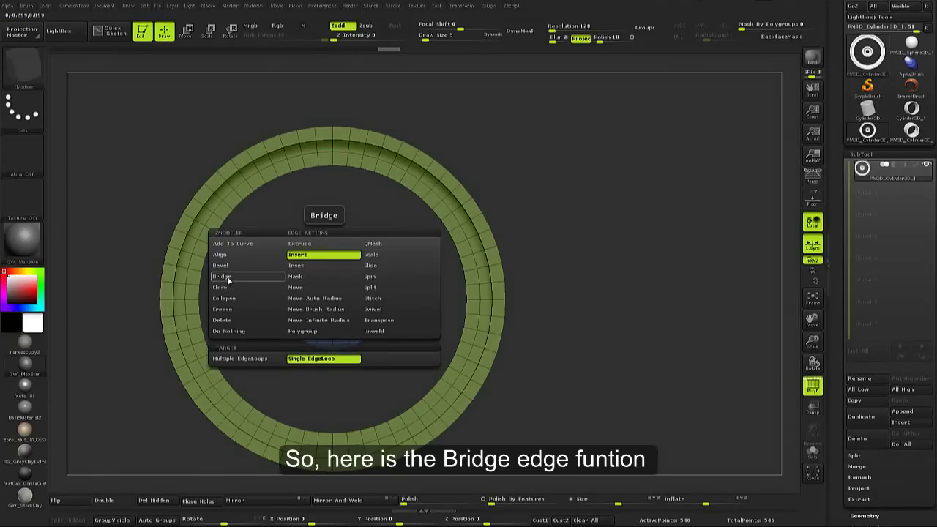
Set the ZModeler edge action to Bridge, target Two Holes, with the Arcs And Line shape
{"action": "left_click", "coordinate": [232, 278]}
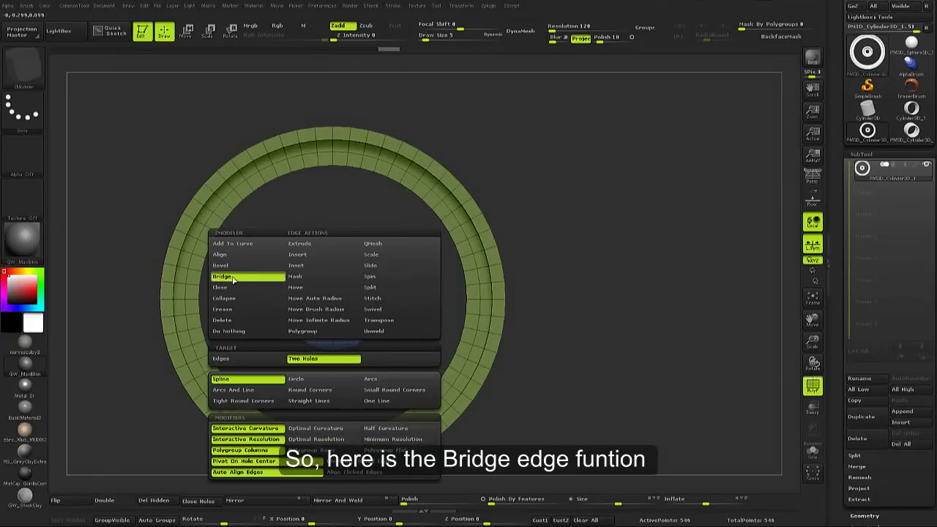
{"action": "left_click", "coordinate": [283, 361]}
{"action": "left_click", "coordinate": [304, 359]}
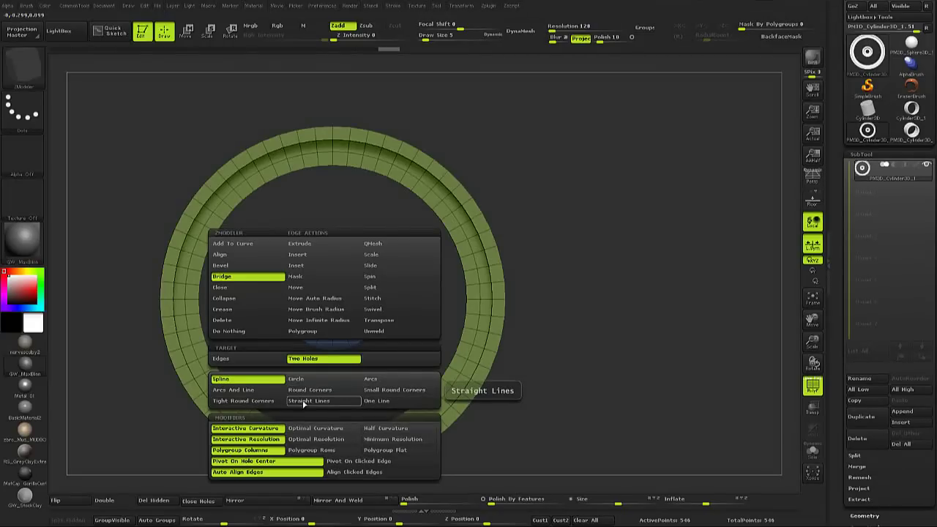
{"action": "left_click", "coordinate": [235, 392]}
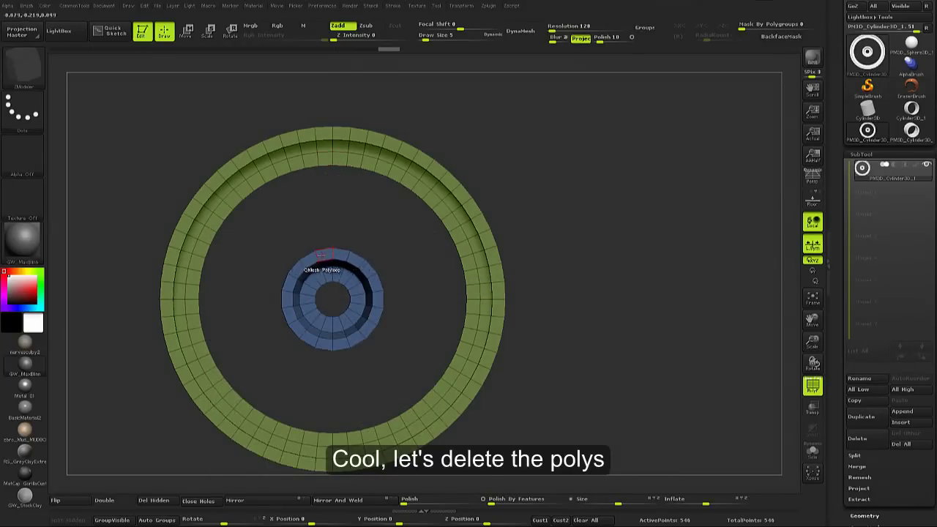
Turn on Z-axis symmetry with Local and Radial options around the model's centre
{"action": "key", "text": "space"}
{"action": "left_click_drag", "start_coordinate": [356, 215], "coordinate": [473, 184], "text": "alt"}
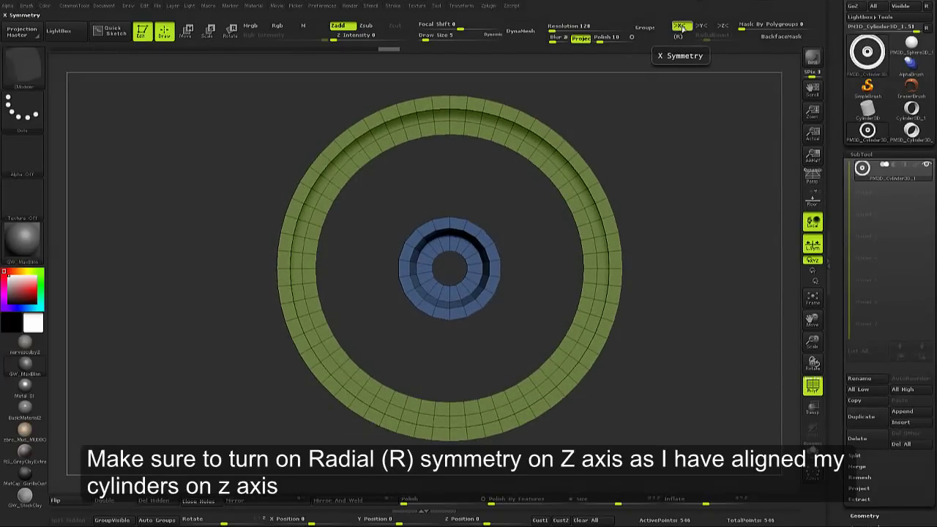
{"action": "left_click", "coordinate": [724, 26]}
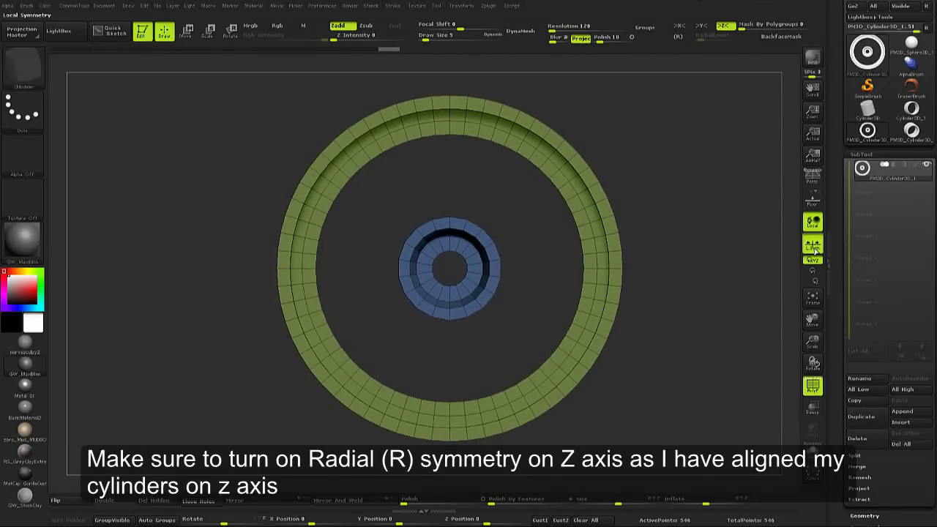
{"action": "left_click", "coordinate": [814, 247]}
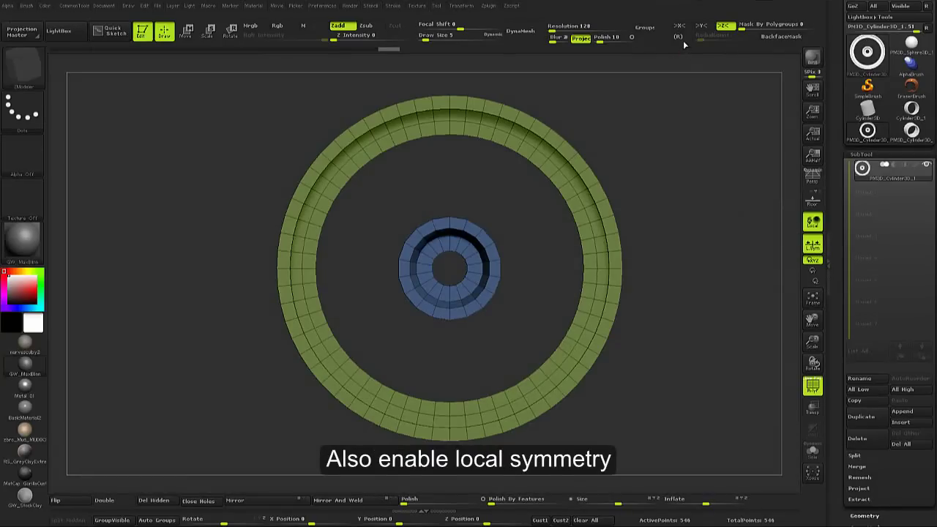
{"action": "left_click", "coordinate": [680, 38]}
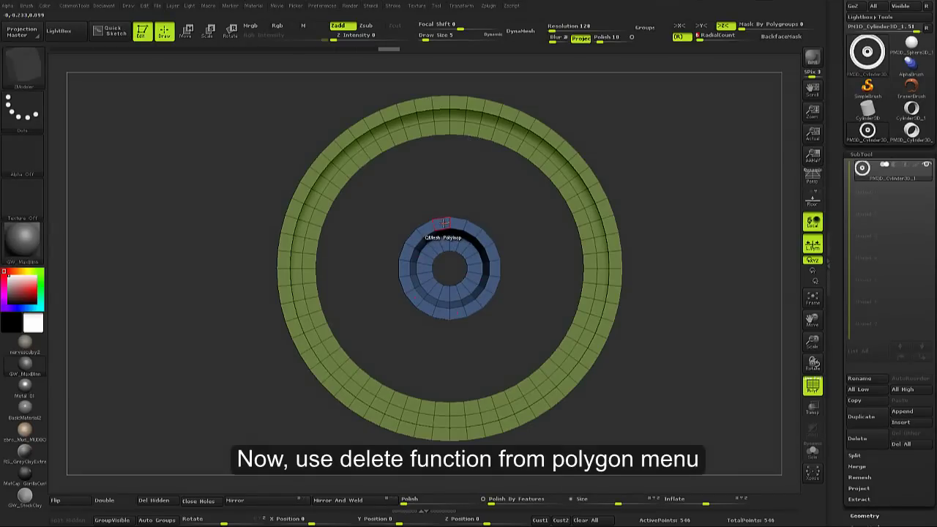
Delete single polygons on the hub and rim, punching six matching holes in each
{"action": "key", "text": "space"}
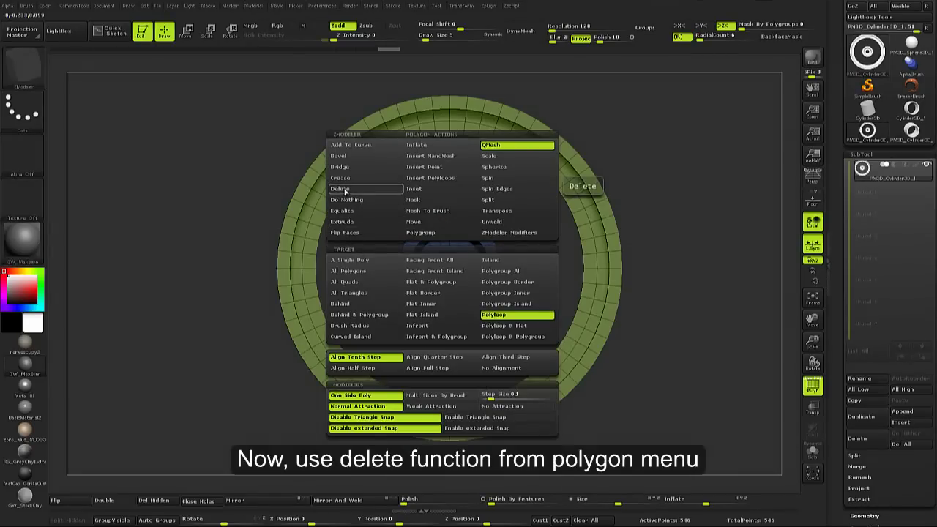
{"action": "left_click", "coordinate": [347, 192]}
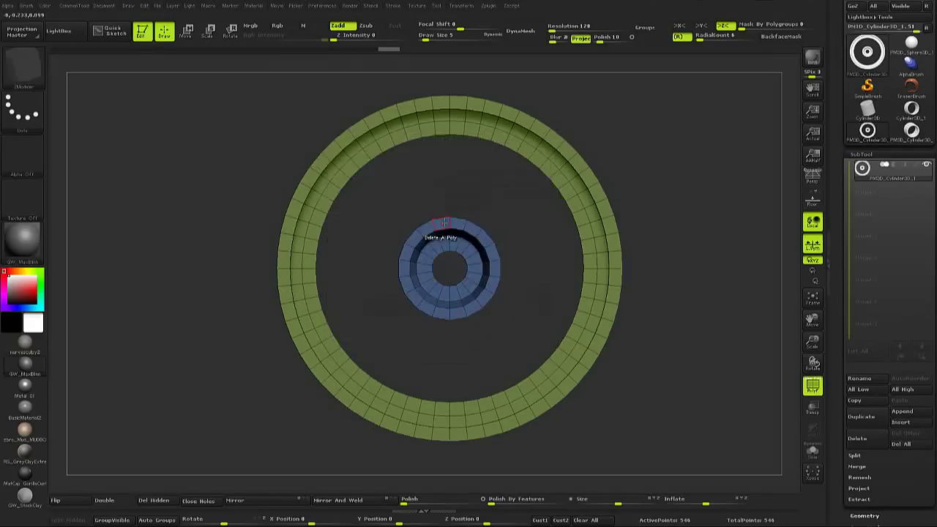
{"action": "left_click", "coordinate": [454, 223]}
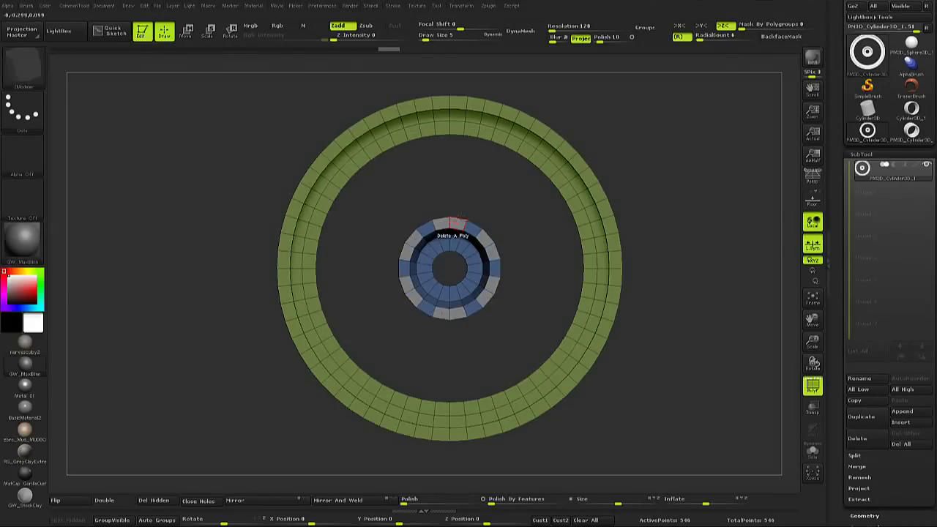
{"action": "left_click", "coordinate": [441, 128]}
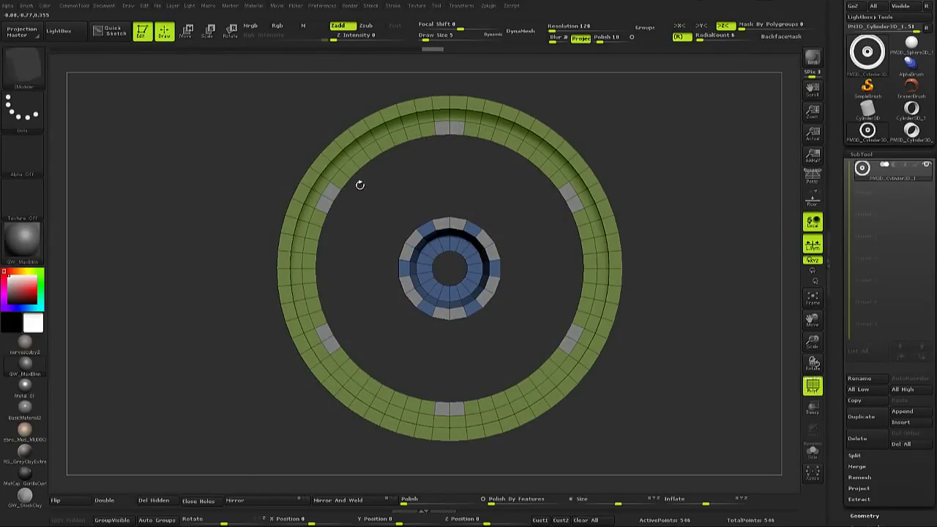
{"action": "left_click_drag", "start_coordinate": [412, 176], "coordinate": [456, 218]}
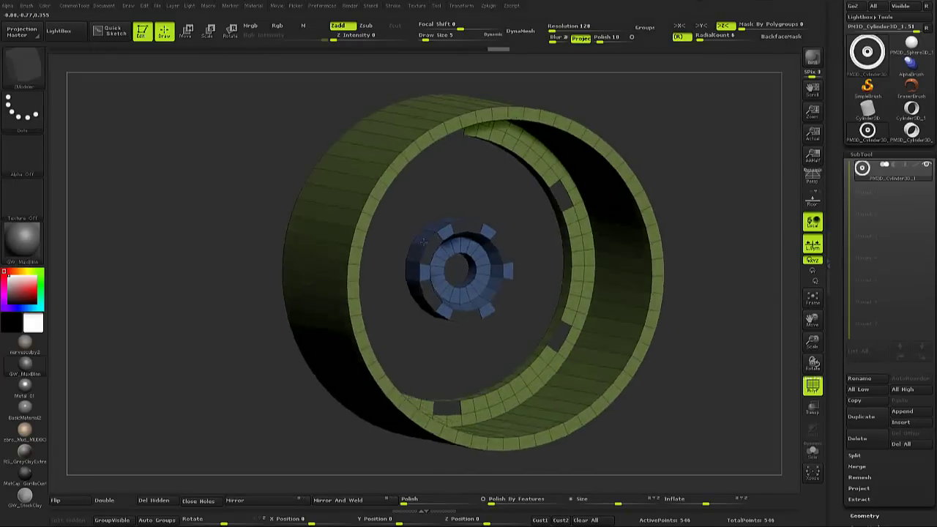
{"action": "left_click", "coordinate": [117, 501]}
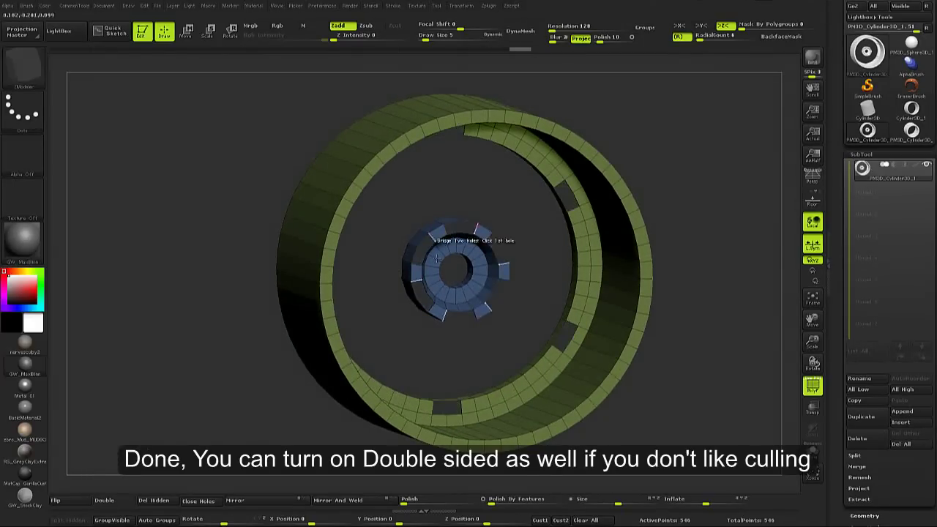
{"action": "left_click_drag", "start_coordinate": [464, 228], "coordinate": [517, 224]}
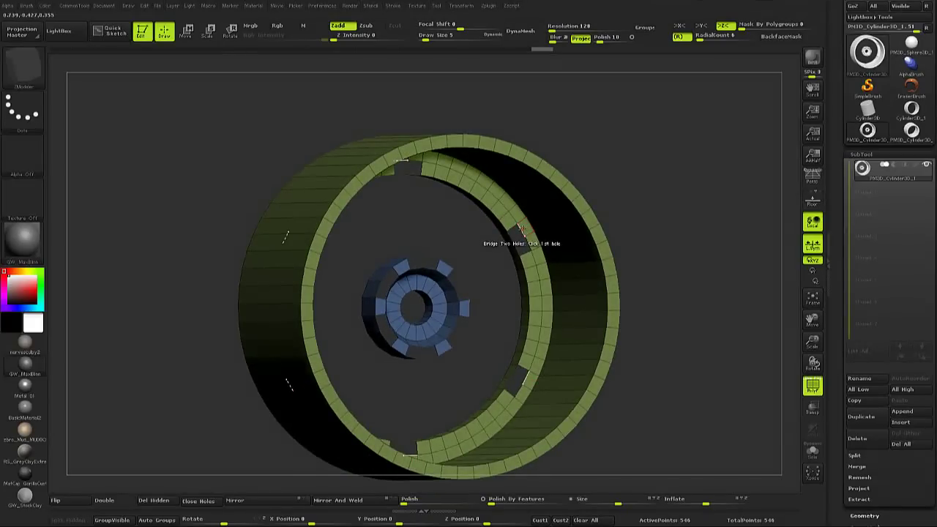
{"action": "key", "text": "space"}
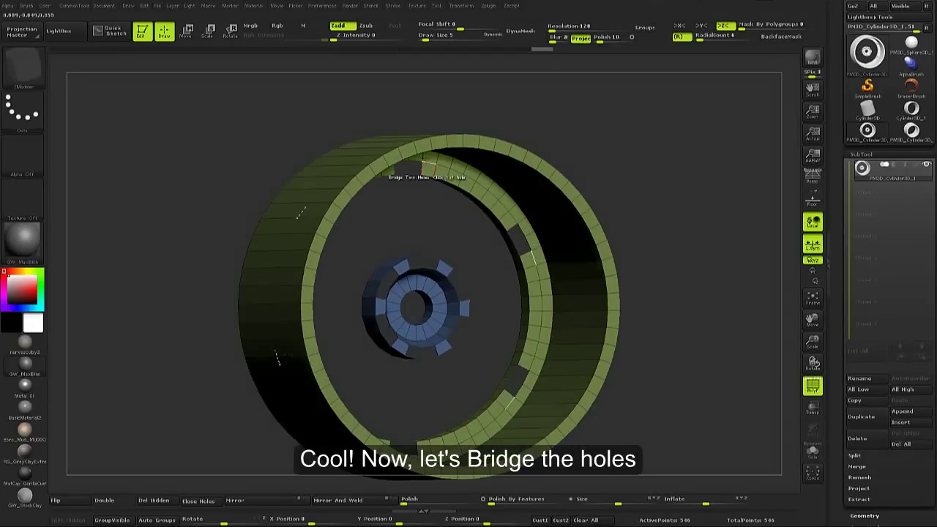
Try bridging the hub holes to the rim holes, then undo the bridge
{"action": "mouse_move", "coordinate": [437, 200]}
{"action": "left_mouse_down"}
{"action": "mouse_move", "coordinate": [435, 262]}
{"action": "mouse_move", "coordinate": [507, 276]}
{"action": "left_mouse_up"}
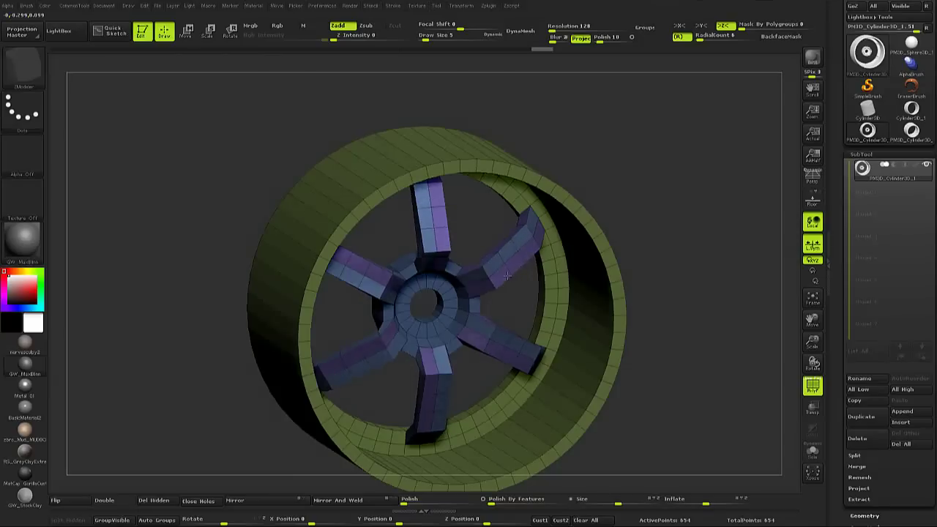
{"action": "left_click_drag", "start_coordinate": [507, 276], "coordinate": [516, 279]}
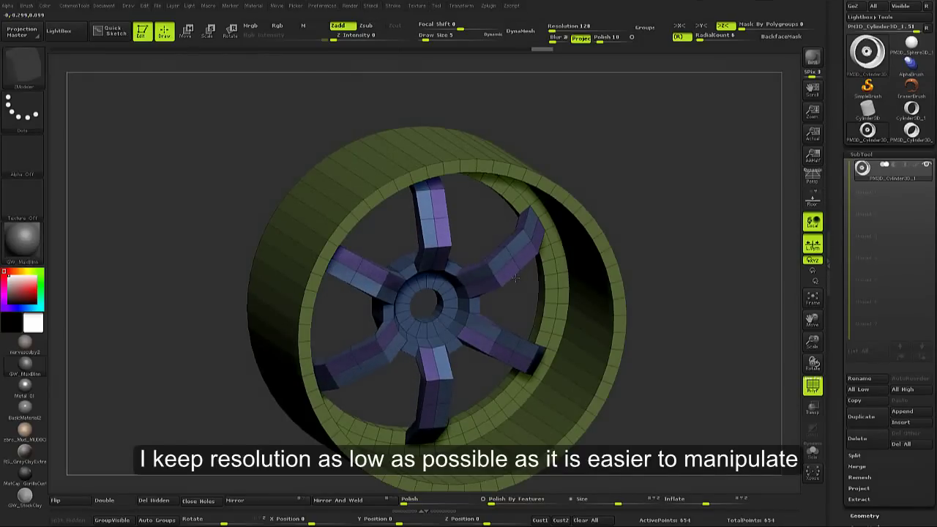
{"action": "left_click_drag", "start_coordinate": [516, 277], "coordinate": [515, 276]}
{"action": "mouse_move", "coordinate": [505, 273]}
{"action": "right_mouse_down"}
{"action": "mouse_move", "coordinate": [465, 296]}
{"action": "mouse_move", "coordinate": [415, 256]}
{"action": "mouse_move", "coordinate": [440, 268]}
{"action": "right_mouse_up"}
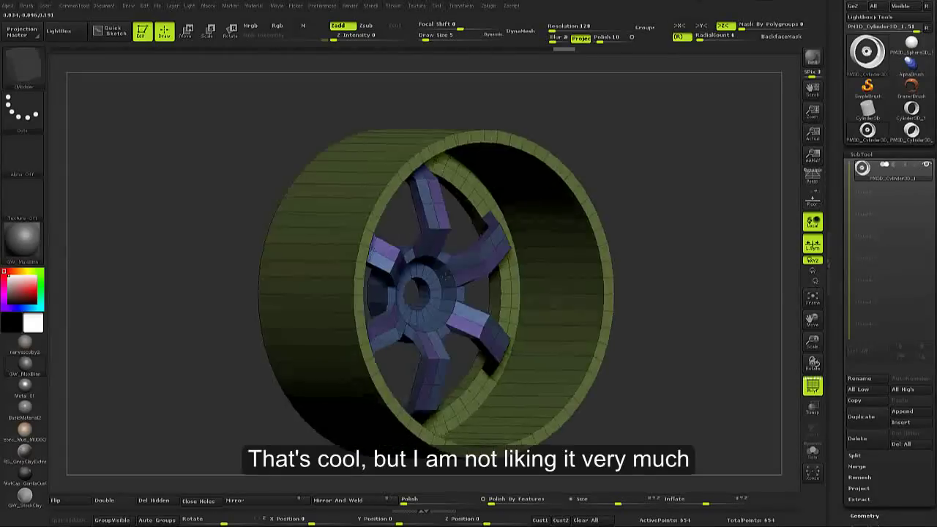
{"action": "key", "text": "ctrl+z"}
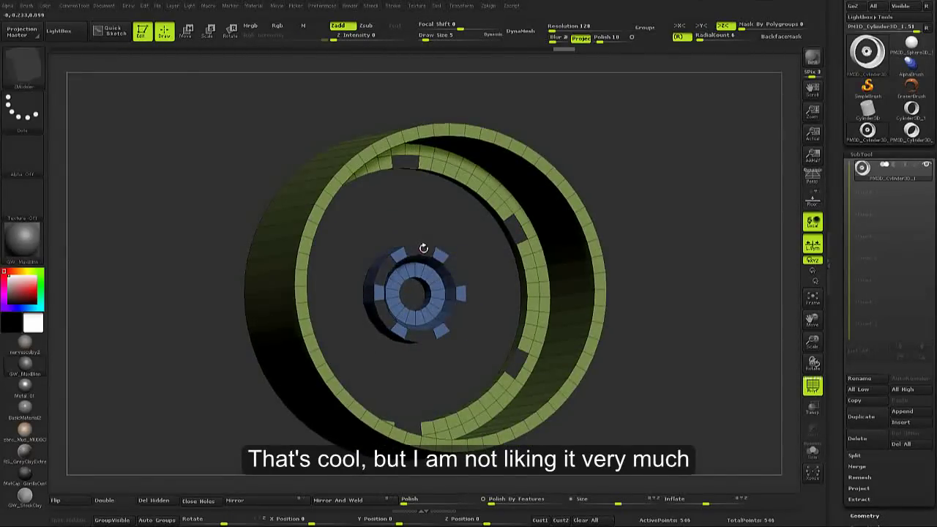
Switch the bridge shape to Arcs and bridge hub to rim holes as six curved spokes
{"action": "key", "text": "space"}
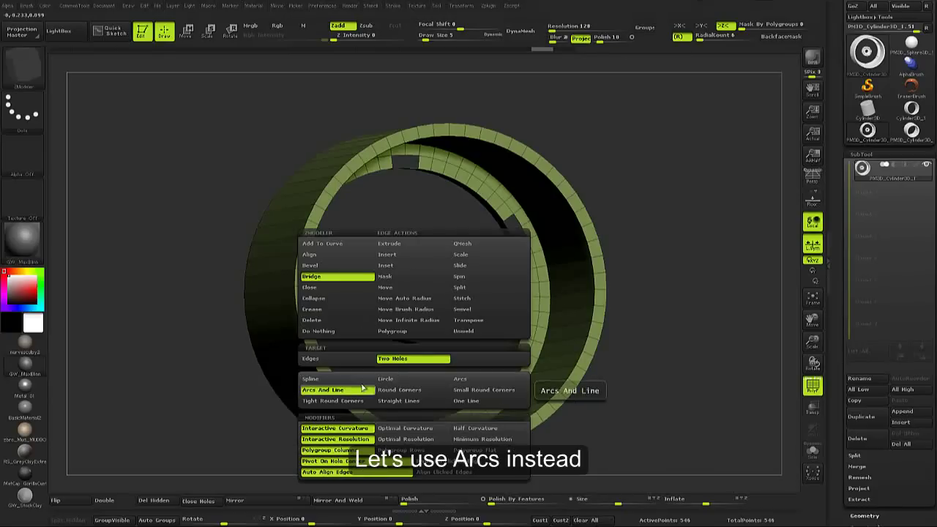
{"action": "left_click", "coordinate": [465, 378]}
{"action": "left_click", "coordinate": [414, 154]}
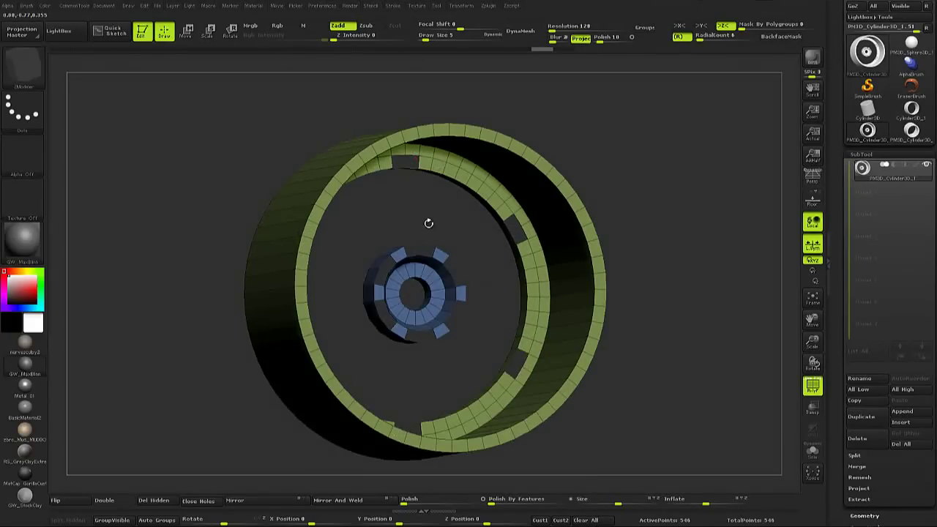
{"action": "left_click_drag", "start_coordinate": [427, 222], "coordinate": [410, 260]}
{"action": "left_click", "coordinate": [413, 259]}
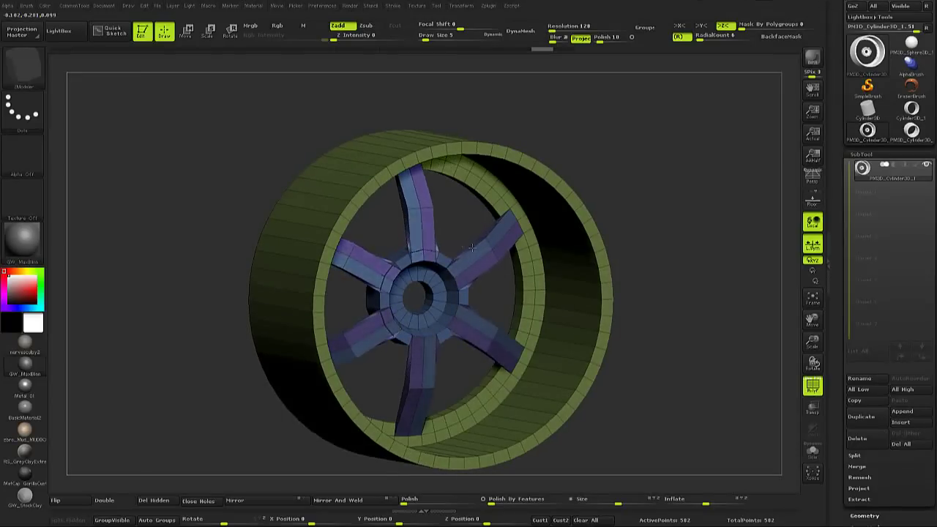
{"action": "mouse_move", "coordinate": [413, 260]}
{"action": "left_mouse_down"}
{"action": "mouse_move", "coordinate": [498, 235]}
{"action": "mouse_move", "coordinate": [440, 242]}
{"action": "left_mouse_up"}
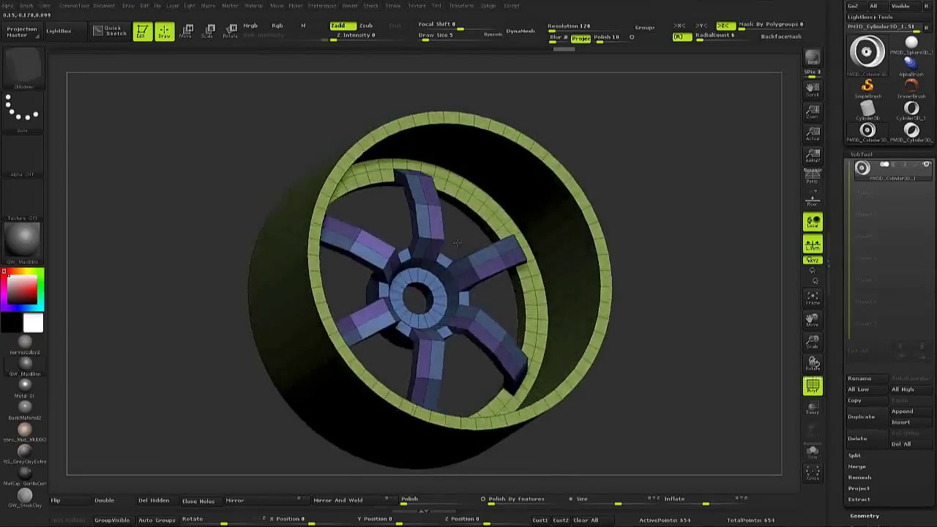
{"action": "left_click_drag", "start_coordinate": [390, 226], "coordinate": [399, 249]}
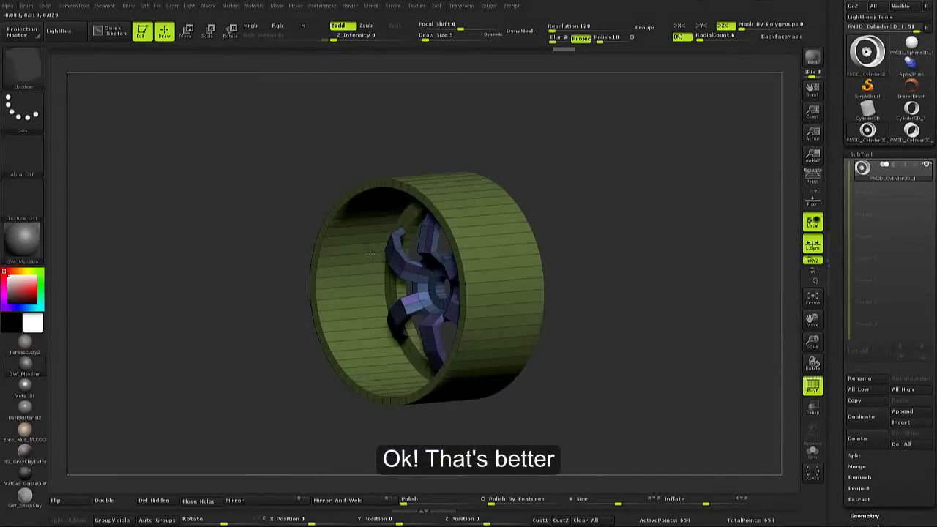
{"action": "scroll", "coordinate": [399, 249], "scroll_direction": "up", "scroll_amount": 2}
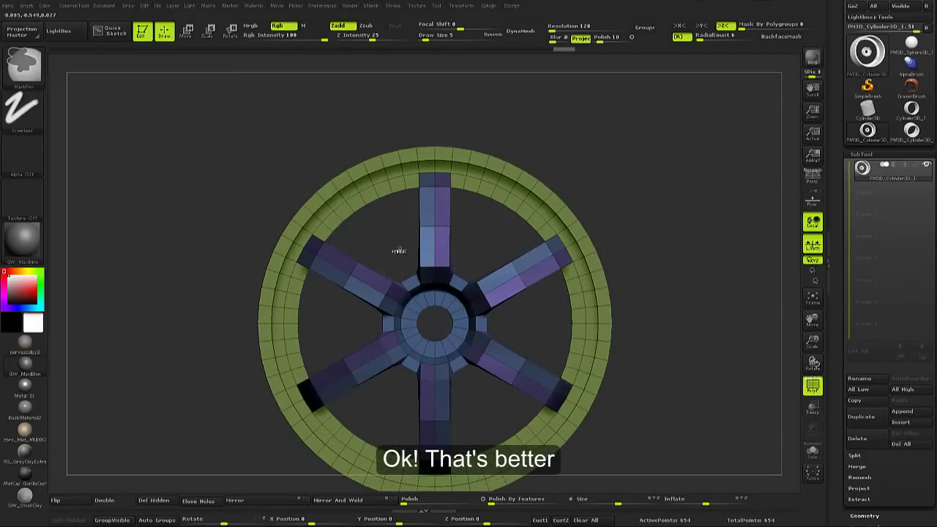
Mask the rim and shift the spokes along the wheel's depth, then clear the mask
{"action": "left_click_drag", "start_coordinate": [398, 241], "coordinate": [474, 256], "text": "ctrl"}
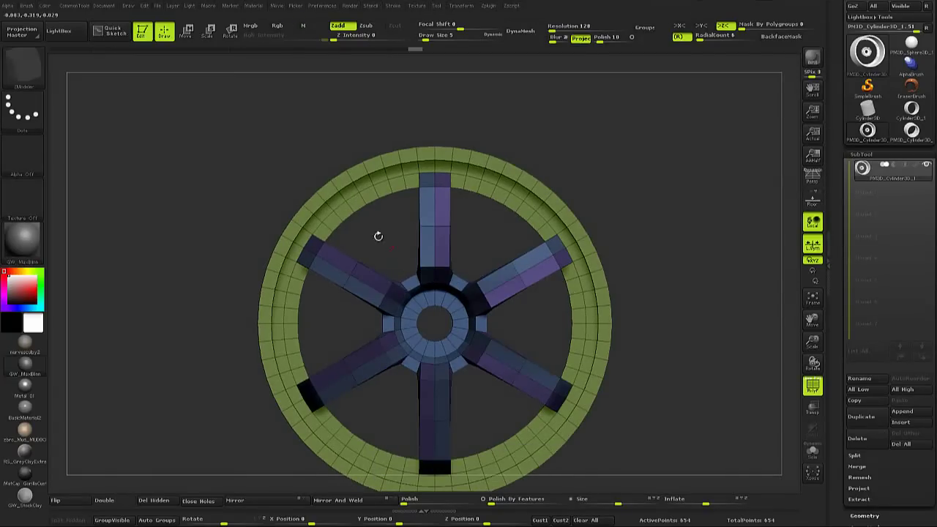
{"action": "left_click", "coordinate": [482, 239], "text": "ctrl"}
{"action": "left_click_drag", "start_coordinate": [479, 242], "coordinate": [439, 253]}
{"action": "key", "text": "w"}
{"action": "left_click_drag", "start_coordinate": [451, 296], "coordinate": [538, 293]}
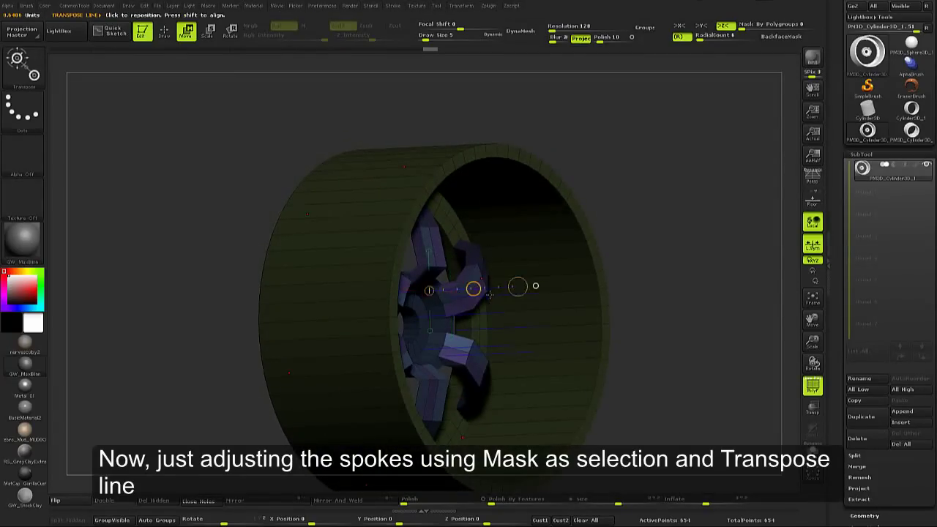
{"action": "left_click_drag", "start_coordinate": [495, 295], "coordinate": [484, 296]}
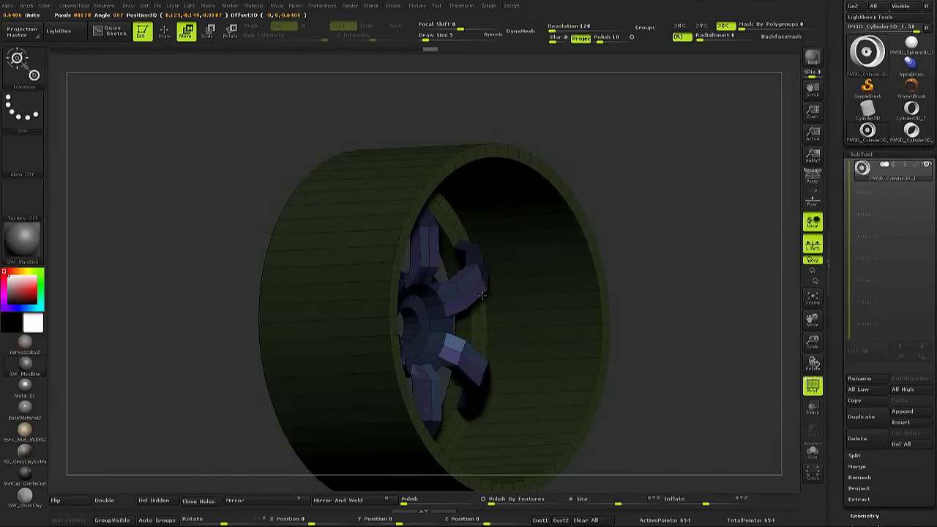
{"action": "key", "text": "ctrl+shift+a"}
{"action": "key", "text": "q"}
Frame the wheel, hide the wireframe, and choose the ZModeler point masking action
{"action": "left_click_drag", "start_coordinate": [644, 226], "coordinate": [427, 284], "text": "shift"}
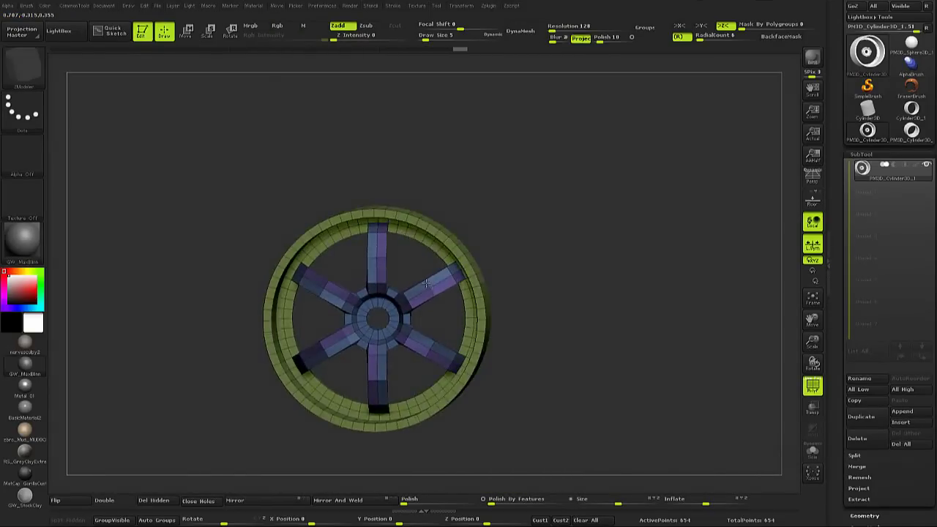
{"action": "key", "text": "f"}
{"action": "key", "text": "shift+f"}
{"action": "left_click_drag", "start_coordinate": [384, 238], "coordinate": [423, 231]}
{"action": "key", "text": "space"}
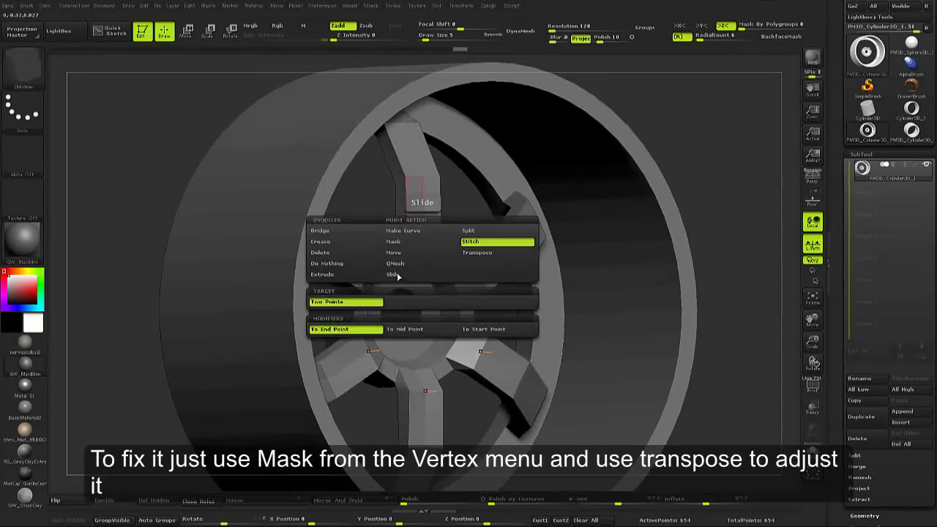
{"action": "left_click", "coordinate": [394, 242]}
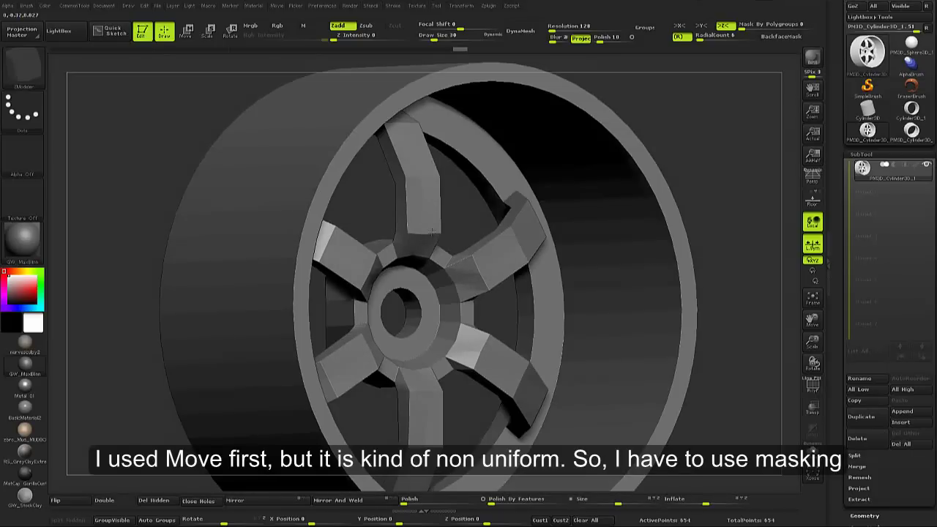
{"action": "key", "text": "ctrl"}
{"action": "right_click_drag", "start_coordinate": [421, 180], "coordinate": [406, 253], "text": "shift"}
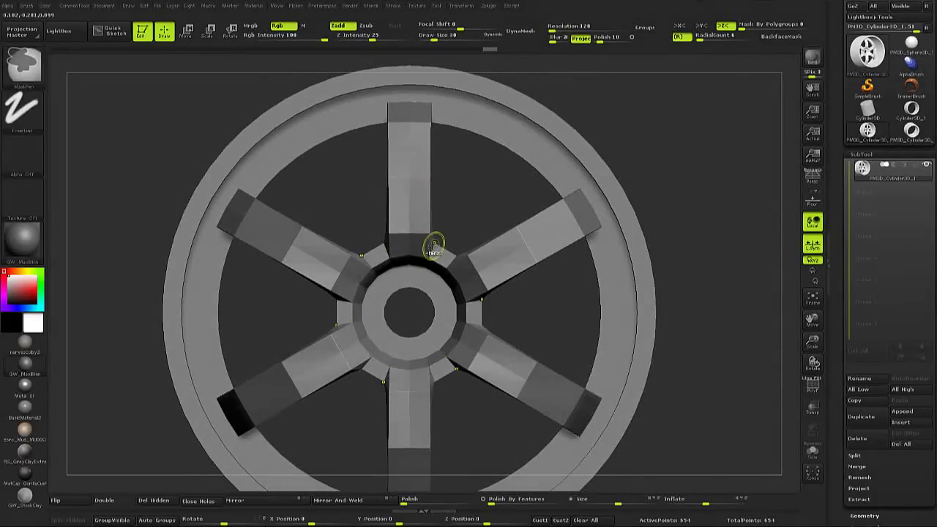
{"action": "right_click_drag", "start_coordinate": [435, 247], "coordinate": [461, 215]}
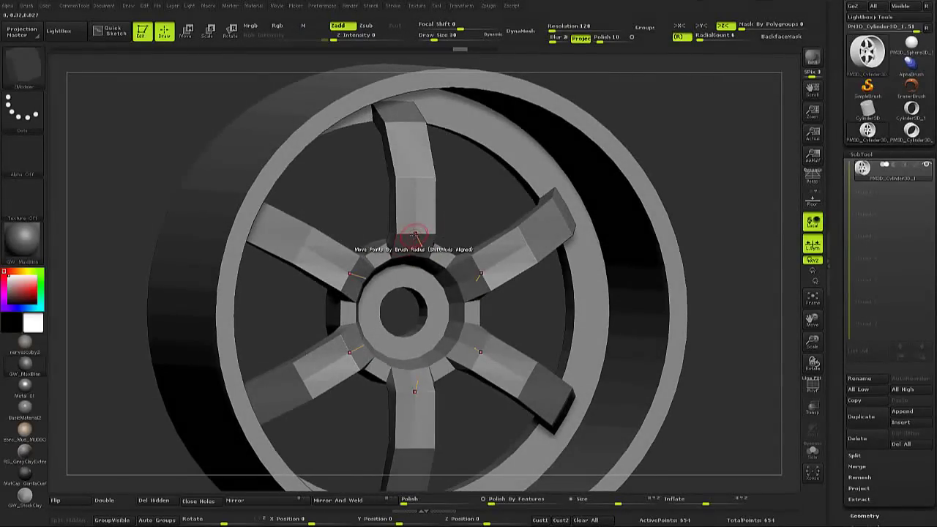
Pick QMesh and shift the hub along its axis with Transpose, then return to front view
{"action": "key", "text": "space"}
{"action": "left_click", "coordinate": [390, 267]}
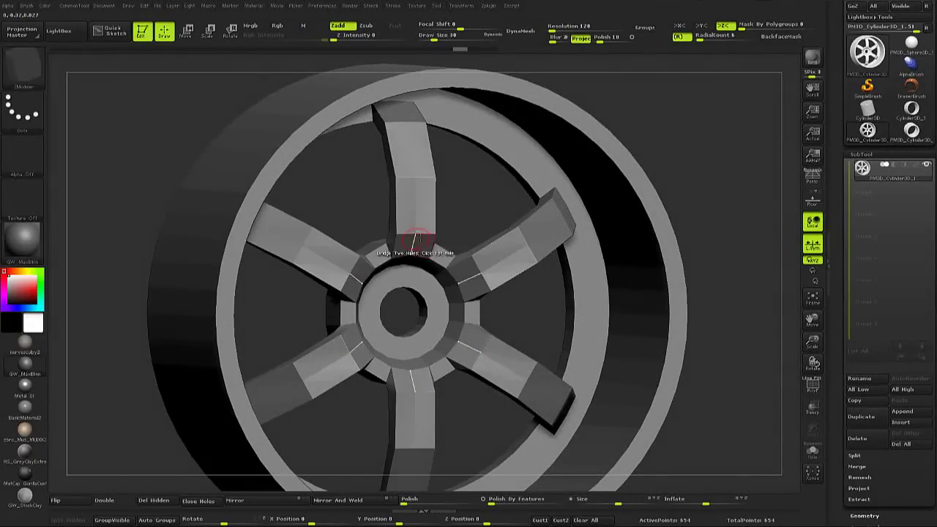
{"action": "key", "text": "w"}
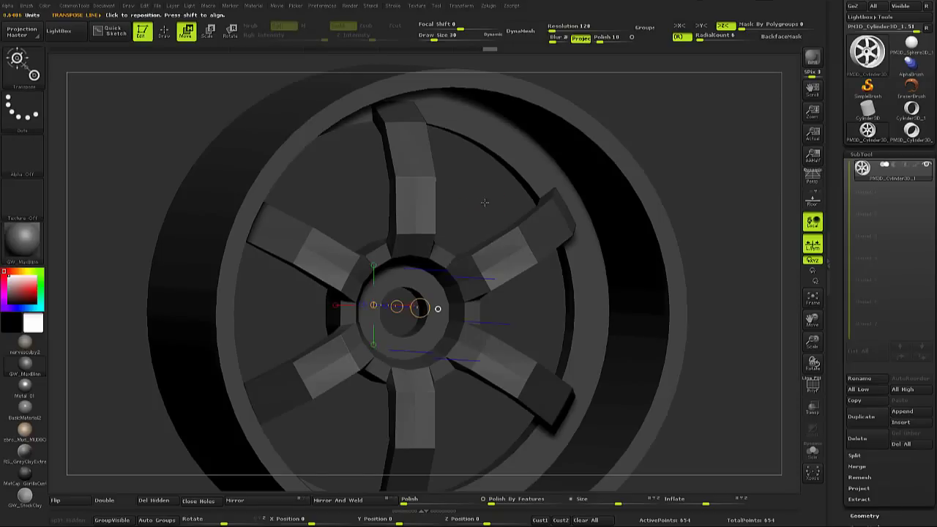
{"action": "right_click_drag", "start_coordinate": [473, 214], "coordinate": [442, 306]}
{"action": "left_click", "coordinate": [493, 279]}
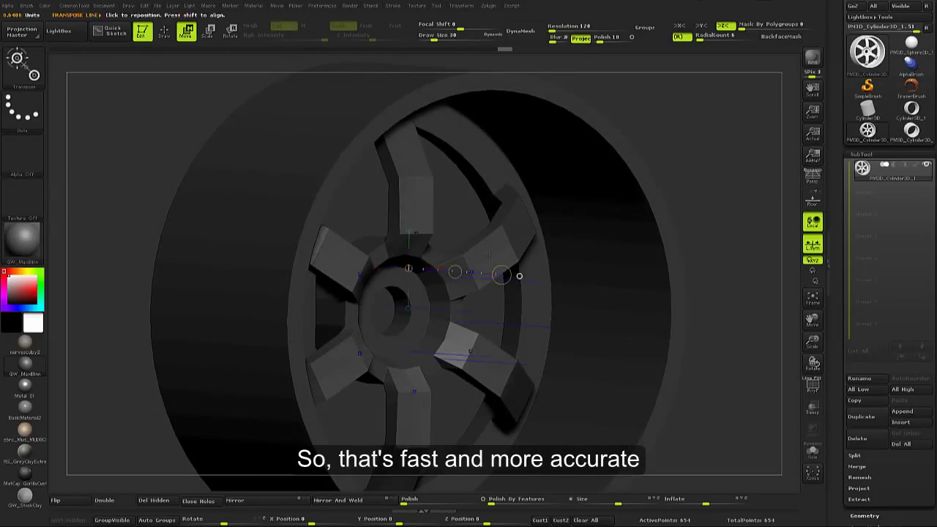
{"action": "key", "text": "q"}
{"action": "right_click_drag", "start_coordinate": [454, 207], "coordinate": [427, 240], "text": "shift"}
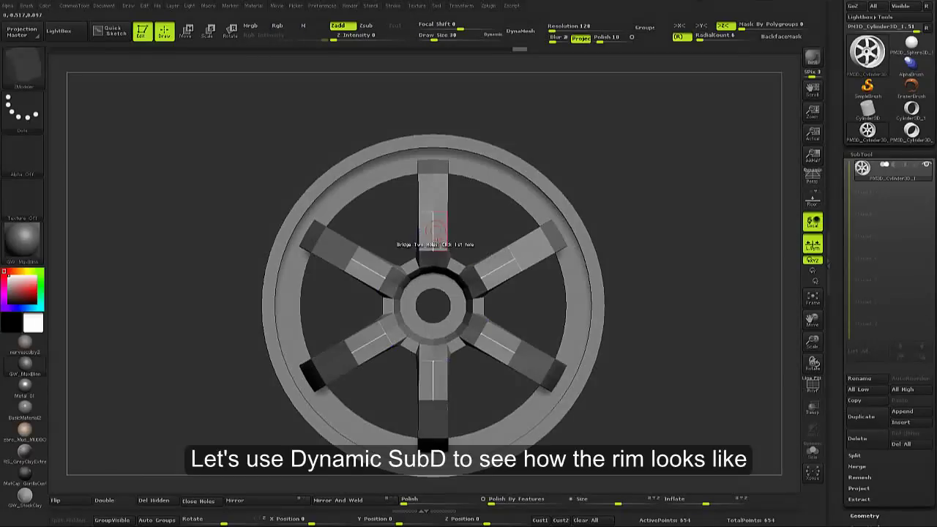
Preview the wheel with Dynamic SubD to check for pinching, then turn it off
{"action": "key", "text": "shift+d"}
{"action": "key", "text": "shift+f"}
{"action": "key", "text": "shift+f"}
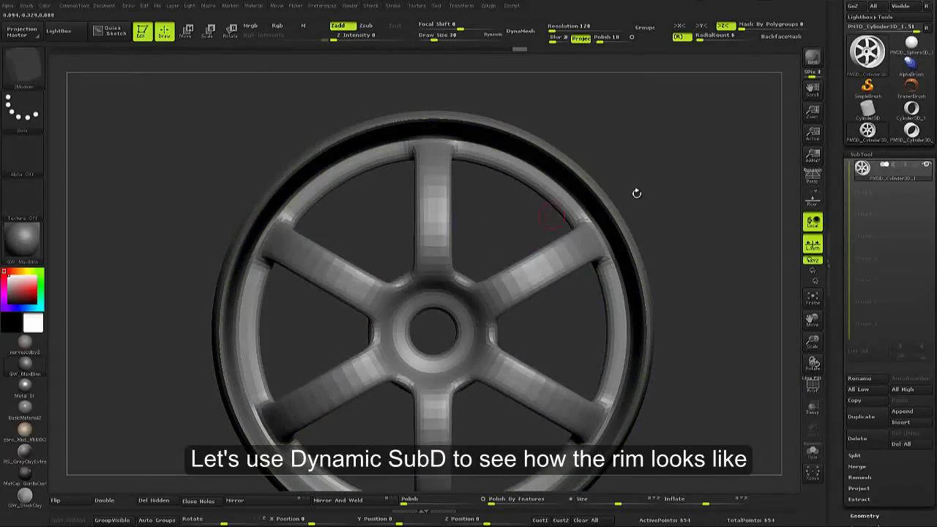
{"action": "right_click_drag", "start_coordinate": [579, 215], "coordinate": [548, 156], "text": "alt"}
{"action": "key", "text": "space"}
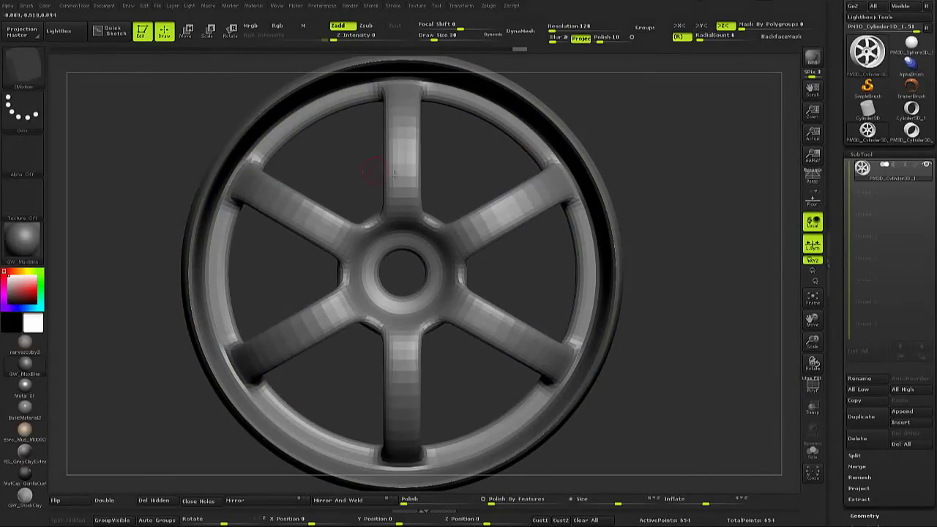
{"action": "mouse_move", "coordinate": [564, 210]}
{"action": "right_mouse_down", "text": "shift"}
{"action": "mouse_move", "coordinate": [484, 224]}
{"action": "mouse_move", "coordinate": [505, 249]}
{"action": "mouse_move", "coordinate": [529, 234]}
{"action": "right_mouse_up", "text": "shift"}
{"action": "key", "text": "shift+f"}
{"action": "key", "text": "shift+f"}
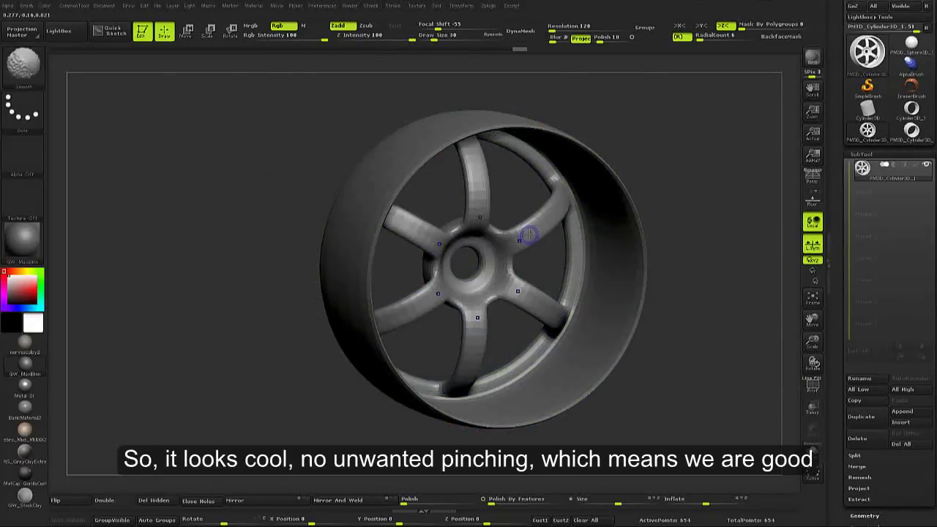
{"action": "key", "text": "shift+d"}
{"action": "mouse_move", "coordinate": [529, 234]}
{"action": "right_mouse_down"}
{"action": "mouse_move", "coordinate": [494, 252]}
{"action": "mouse_move", "coordinate": [495, 216]}
{"action": "mouse_move", "coordinate": [473, 220]}
{"action": "right_mouse_up"}
{"action": "key", "text": "shift+f"}
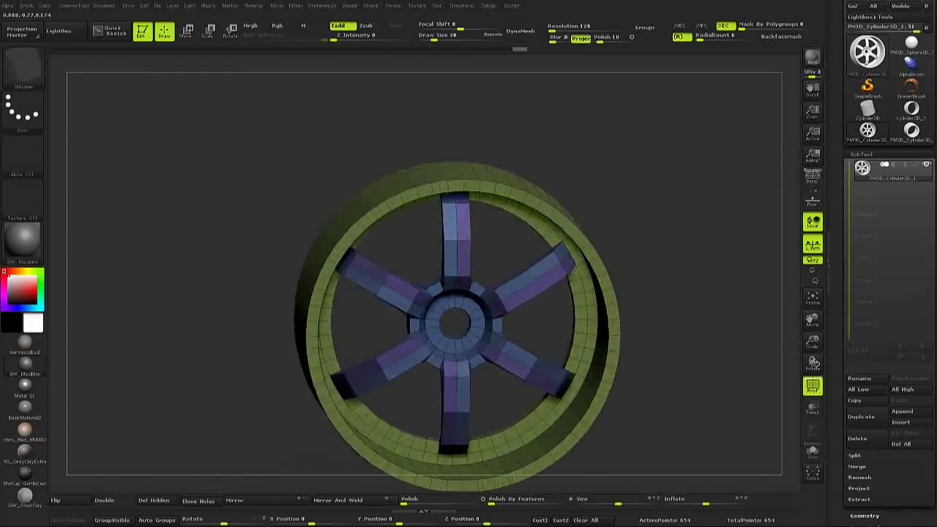
Hide the hub and spokes so only the outer rim ring is visible
{"action": "right_click_drag", "start_coordinate": [260, 468], "coordinate": [272, 467]}
{"action": "right_click_drag", "start_coordinate": [460, 283], "coordinate": [506, 283]}
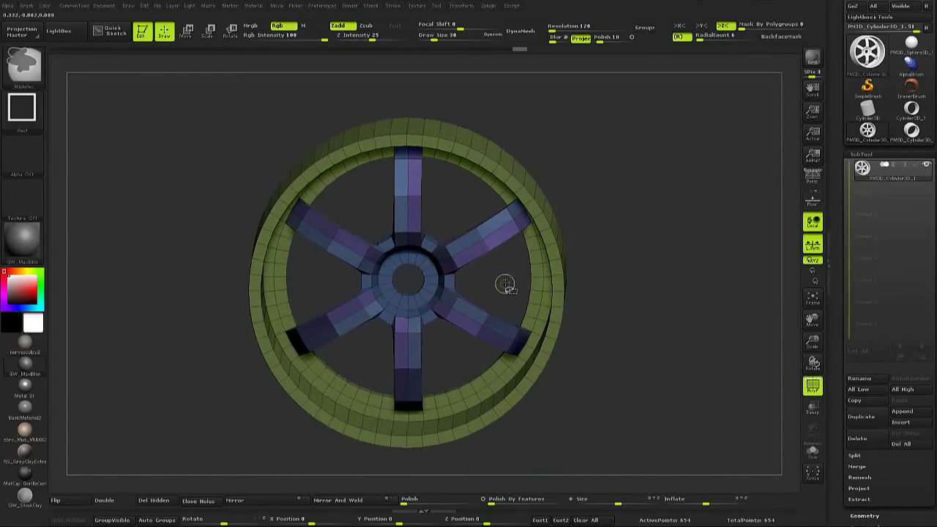
{"action": "left_click", "coordinate": [533, 274], "text": "ctrl+shift"}
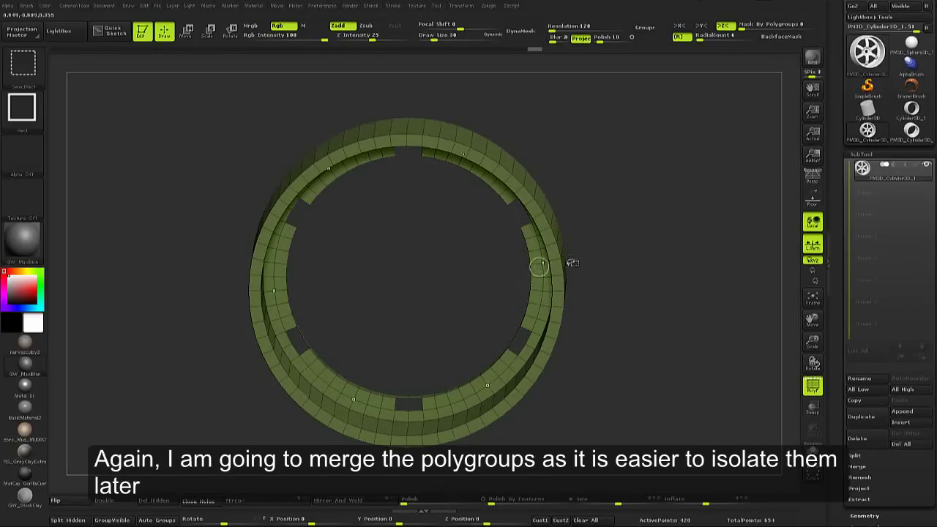
Group the hub and spokes into one polygroup separate from the rim and unhide the wheel
{"action": "left_click", "coordinate": [622, 228], "text": "ctrl+shift"}
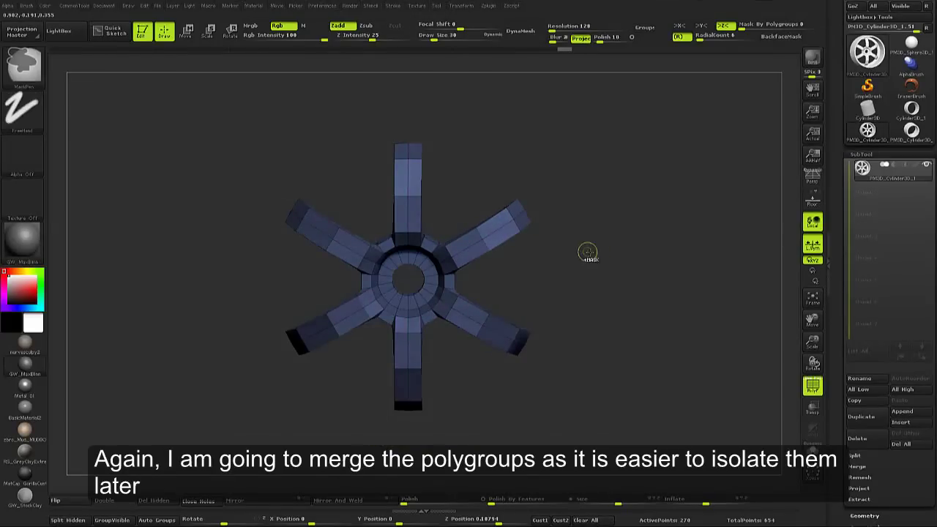
{"action": "key", "text": "ctrl+w"}
{"action": "left_click", "coordinate": [597, 254], "text": "ctrl+shift"}
{"action": "left_click", "coordinate": [585, 255], "text": "ctrl+shift"}
{"action": "key", "text": "ctrl+w"}
{"action": "left_click", "coordinate": [542, 268], "text": "ctrl+shift"}
{"action": "key", "text": "b"}
{"action": "key", "text": "z"}
{"action": "key", "text": "m"}
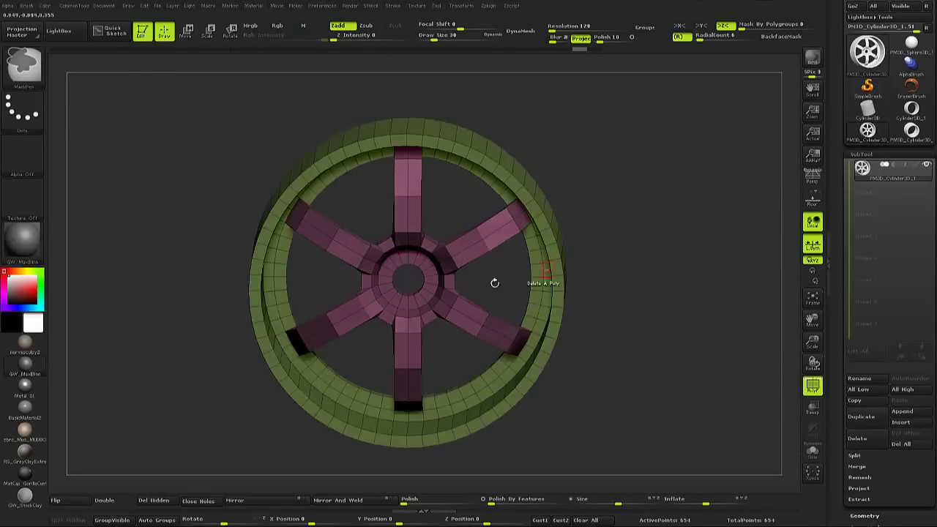
{"action": "mouse_move", "coordinate": [508, 264]}
{"action": "left_mouse_down"}
{"action": "mouse_move", "coordinate": [454, 280]}
{"action": "mouse_move", "coordinate": [420, 275]}
{"action": "left_mouse_up"}
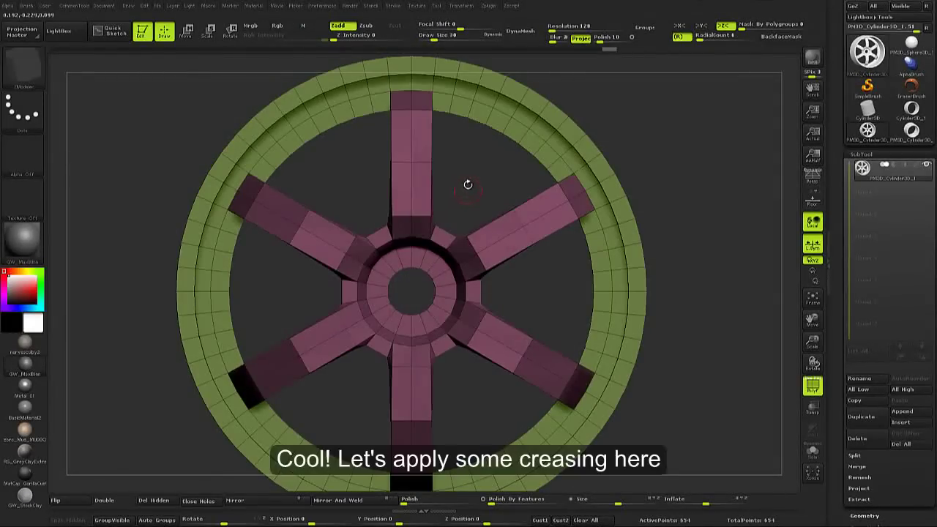
Crease all edges along the polygroup borders
{"action": "key", "text": "c"}
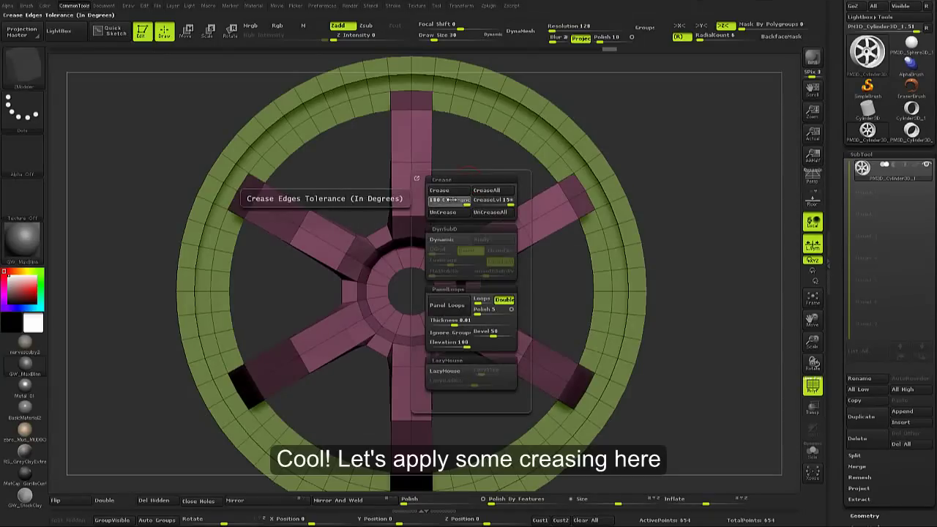
{"action": "left_click", "coordinate": [439, 191]}
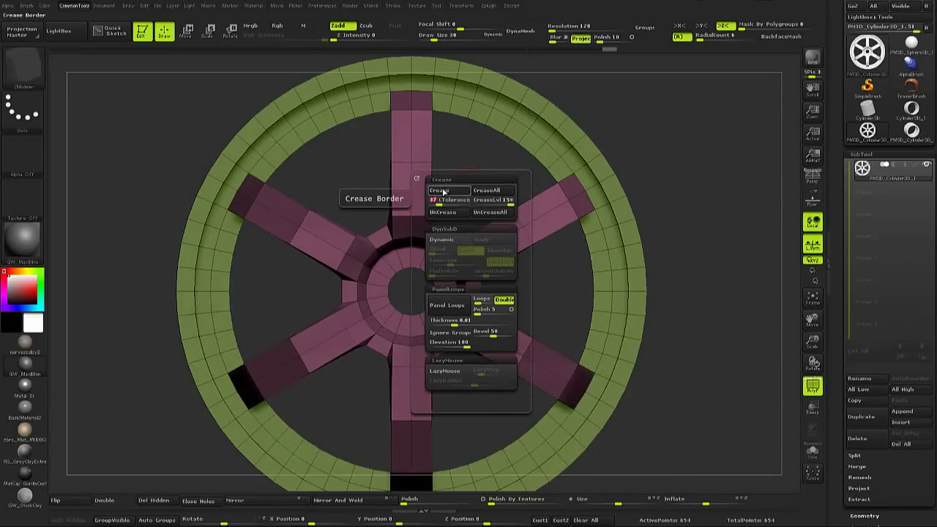
{"action": "key", "text": "shift+f"}
{"action": "right_click_drag", "start_coordinate": [414, 234], "coordinate": [458, 252]}
{"action": "key", "text": "space"}
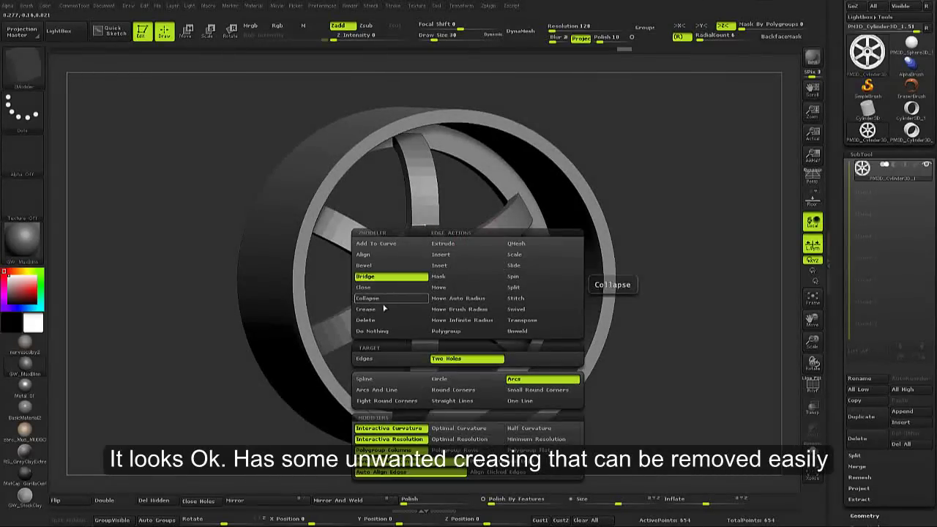
Set the edge action to Crease with EdgeLoop Partial and inspect the creases
{"action": "left_click", "coordinate": [390, 310]}
{"action": "left_click", "coordinate": [447, 360]}
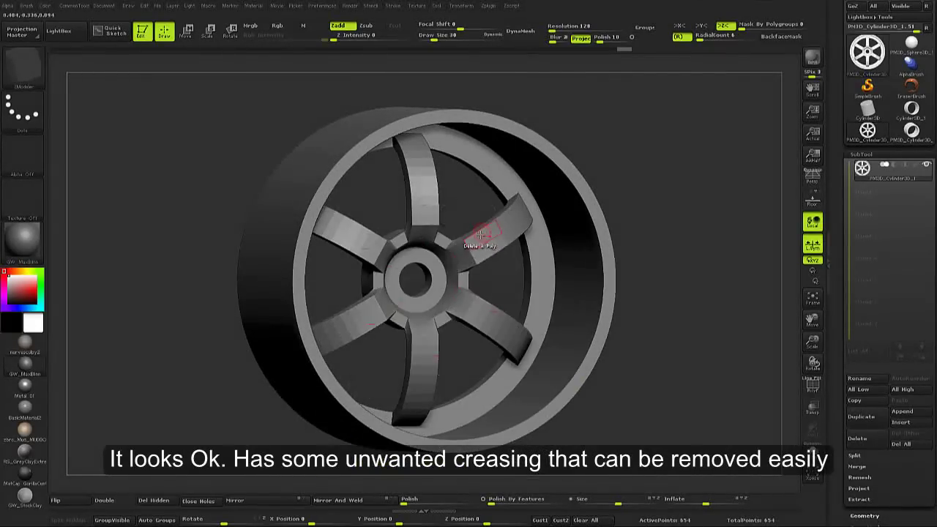
{"action": "mouse_move", "coordinate": [429, 232]}
{"action": "right_mouse_down"}
{"action": "mouse_move", "coordinate": [403, 250]}
{"action": "mouse_move", "coordinate": [437, 238]}
{"action": "mouse_move", "coordinate": [429, 198]}
{"action": "right_mouse_up"}
{"action": "key", "text": "shift+f"}
Mask all but the top spoke, scale it with Transpose, then clear the mask
{"action": "left_click_drag", "start_coordinate": [469, 172], "coordinate": [373, 212], "text": "ctrl"}
{"action": "key", "text": "w"}
{"action": "left_click_drag", "start_coordinate": [418, 186], "coordinate": [508, 186], "text": "shift"}
{"action": "key", "text": "e"}
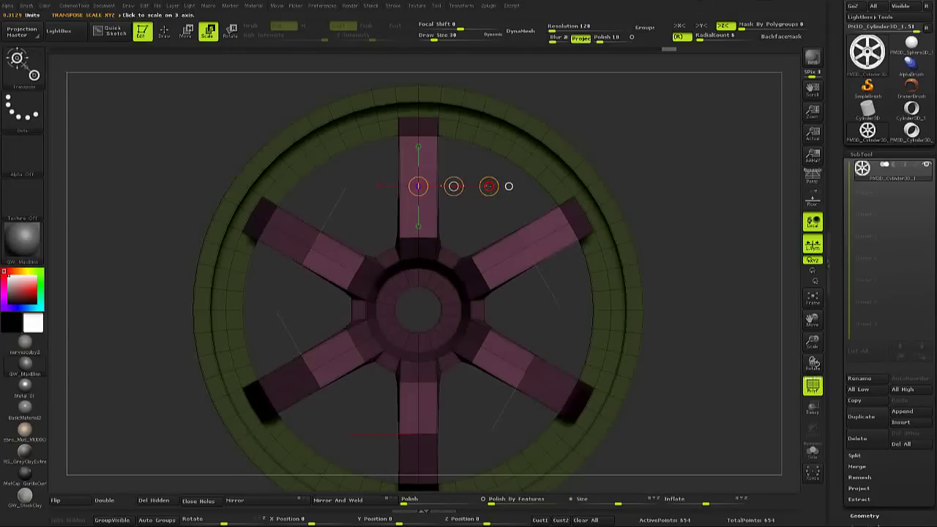
{"action": "key", "text": "q"}
{"action": "left_click", "coordinate": [495, 178], "text": "ctrl"}
{"action": "key", "text": "shift+f"}
{"action": "mouse_move", "coordinate": [610, 152]}
{"action": "left_mouse_down"}
{"action": "mouse_move", "coordinate": [437, 262]}
{"action": "mouse_move", "coordinate": [468, 278]}
{"action": "left_mouse_up"}
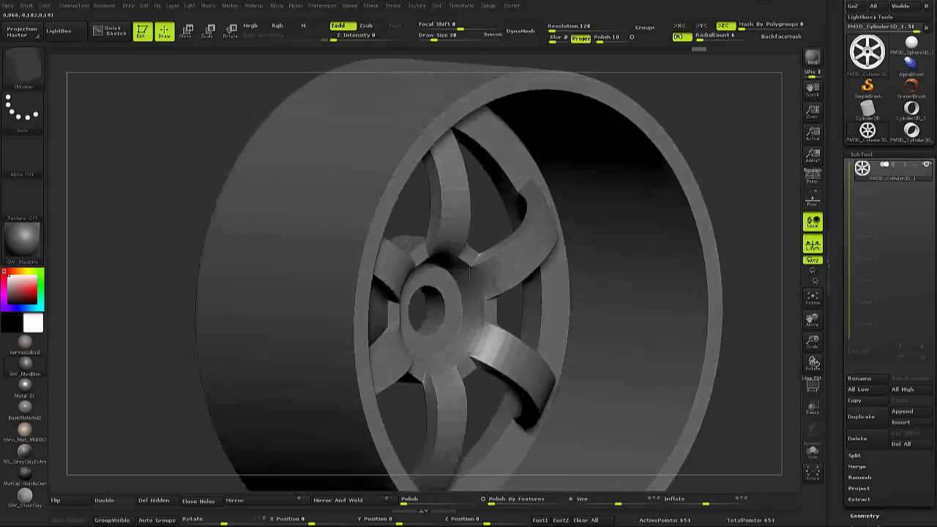
{"action": "key", "text": "shift+f"}
{"action": "key", "text": "shift+f"}
{"action": "key", "text": "f"}
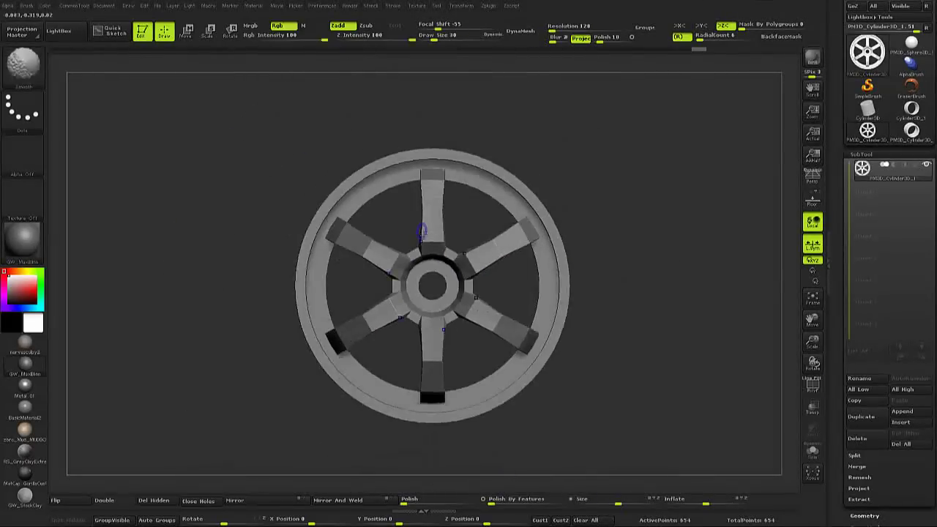
{"action": "key", "text": "shift+f"}
Mask the rim, invert, and push the spokes and hub along the wheel's axis with Transpose Move
{"action": "mouse_move", "coordinate": [380, 225]}
{"action": "left_mouse_down", "text": "ctrl"}
{"action": "mouse_move", "coordinate": [442, 313]}
{"action": "mouse_move", "coordinate": [481, 339]}
{"action": "mouse_move", "coordinate": [464, 345]}
{"action": "left_mouse_up", "text": "ctrl"}
{"action": "key", "text": "ctrl+i"}
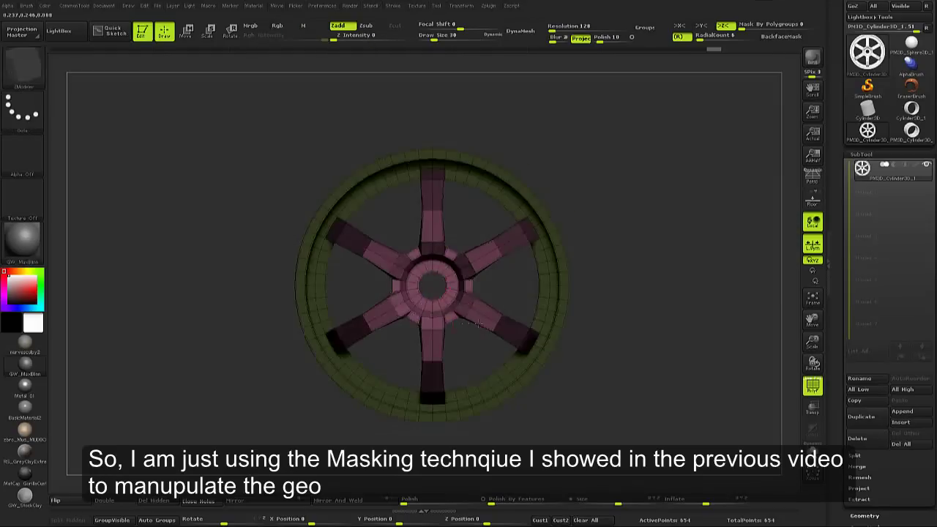
{"action": "left_click_drag", "start_coordinate": [432, 308], "coordinate": [456, 320]}
{"action": "key", "text": "w"}
{"action": "mouse_move", "coordinate": [440, 268]}
{"action": "left_mouse_down"}
{"action": "mouse_move", "coordinate": [523, 268]}
{"action": "mouse_move", "coordinate": [466, 272]}
{"action": "left_mouse_up"}
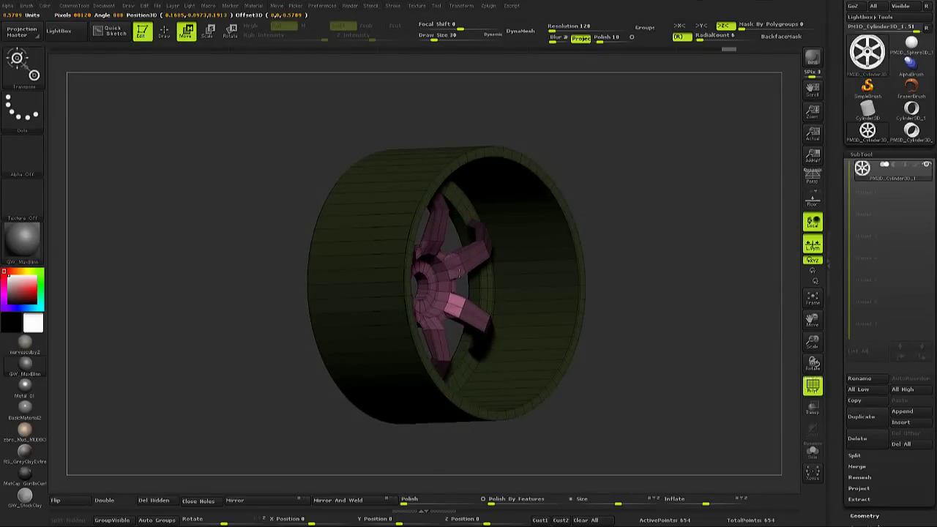
{"action": "key", "text": "q"}
{"action": "mouse_move", "coordinate": [603, 247]}
{"action": "left_mouse_down", "text": "ctrl"}
{"action": "mouse_move", "coordinate": [590, 270]}
{"action": "mouse_move", "coordinate": [440, 278]}
{"action": "left_mouse_up", "text": "ctrl"}
Mask the rim again and shift the spokes and hub further into the barrel, then clear the mask
{"action": "left_click_drag", "start_coordinate": [394, 197], "coordinate": [335, 220], "text": "ctrl"}
{"action": "key", "text": "ctrl+i"}
{"action": "left_click_drag", "start_coordinate": [586, 242], "coordinate": [537, 274]}
{"action": "key", "text": "w"}
{"action": "mouse_move", "coordinate": [427, 276]}
{"action": "left_mouse_down"}
{"action": "mouse_move", "coordinate": [511, 277]}
{"action": "mouse_move", "coordinate": [523, 264]}
{"action": "left_mouse_up"}
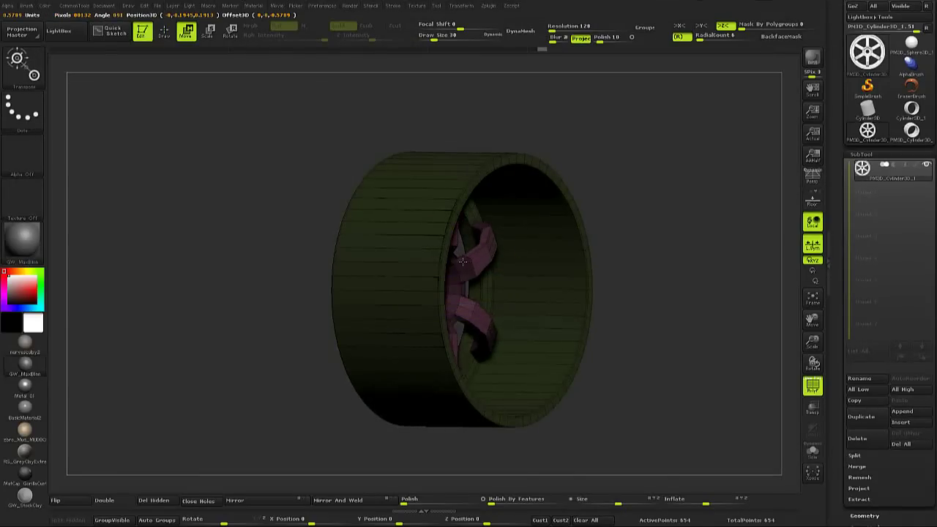
{"action": "key", "text": "q"}
{"action": "left_click_drag", "start_coordinate": [622, 242], "coordinate": [311, 295], "text": "ctrl"}
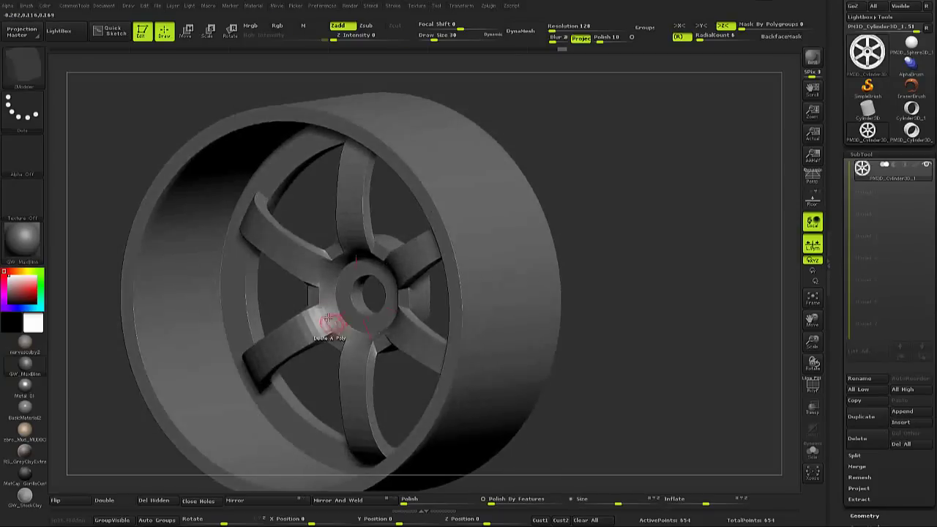
Return to ZModeler and check the creased spoke-hub loops from several angles
{"action": "key", "text": "shift+f"}
{"action": "key", "text": "b"}
{"action": "key", "text": "z"}
{"action": "key", "text": "m"}
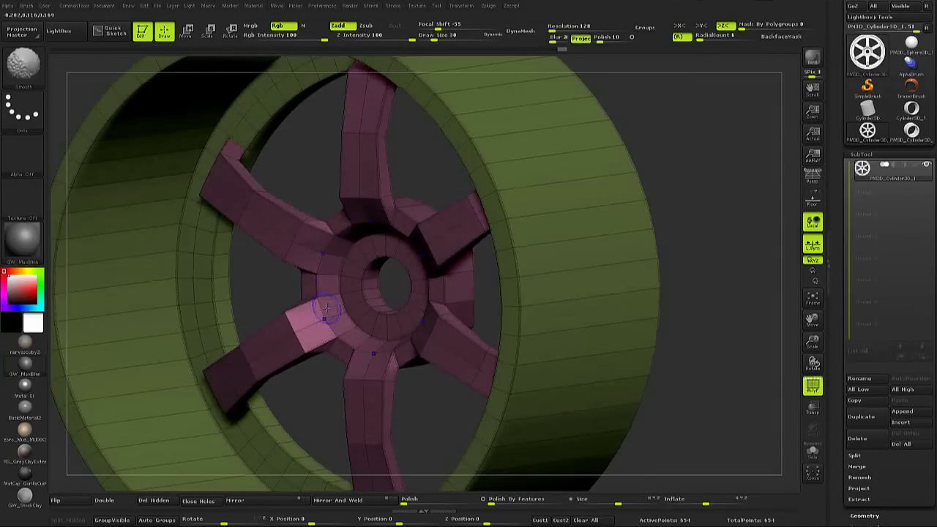
{"action": "mouse_move", "coordinate": [319, 311]}
{"action": "left_mouse_down"}
{"action": "mouse_move", "coordinate": [373, 308]}
{"action": "mouse_move", "coordinate": [361, 286]}
{"action": "mouse_move", "coordinate": [318, 265]}
{"action": "left_mouse_up"}
{"action": "key", "text": "shift+f"}
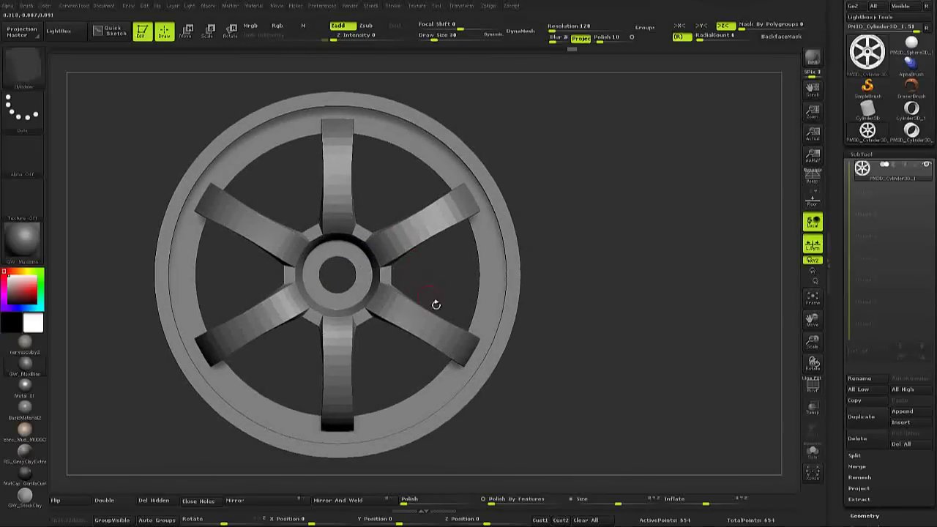
Turn on PolyF and pick a ZModeler edge action for the spoke-hub junction loop
{"action": "key", "text": "shift+f"}
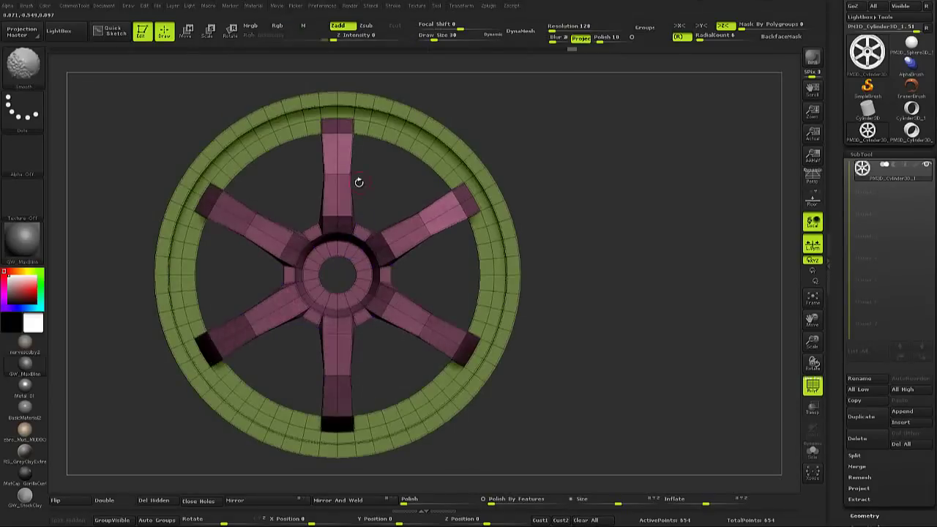
{"action": "key", "text": "ctrl"}
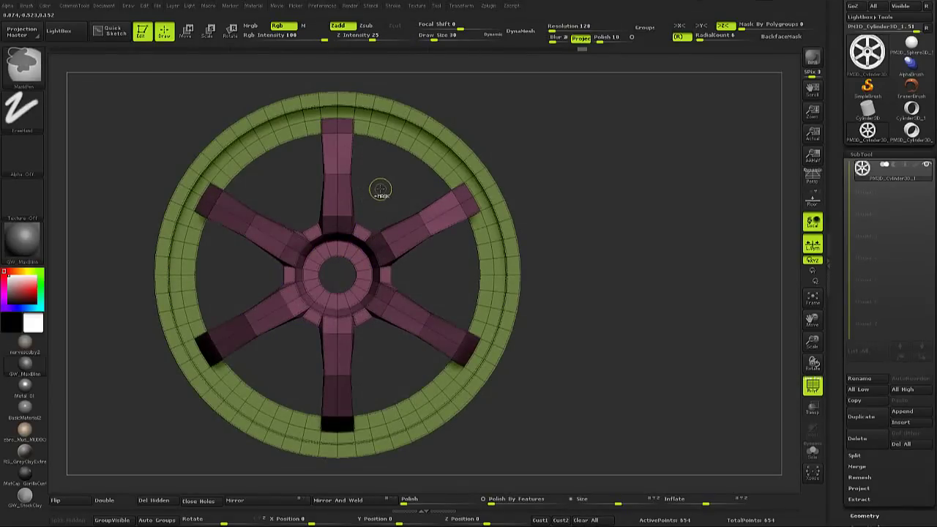
{"action": "key", "text": "space"}
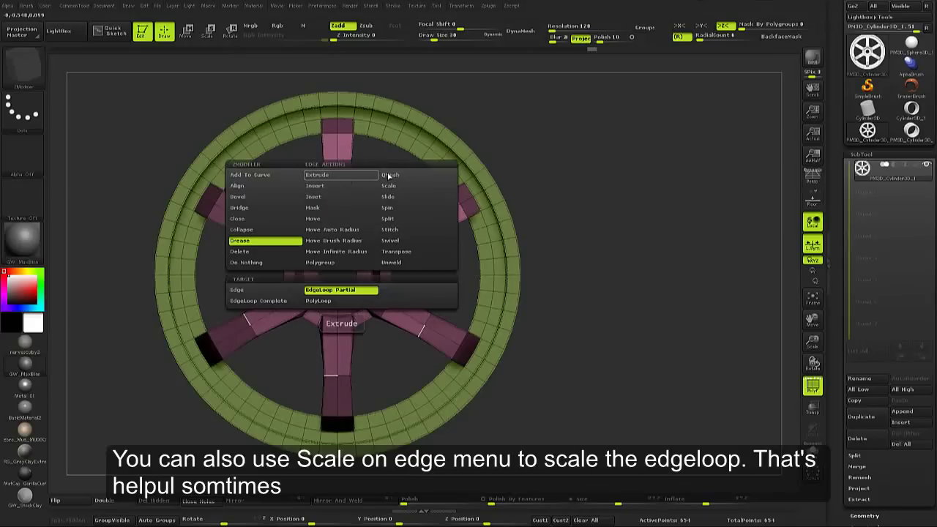
{"action": "left_click", "coordinate": [391, 187]}
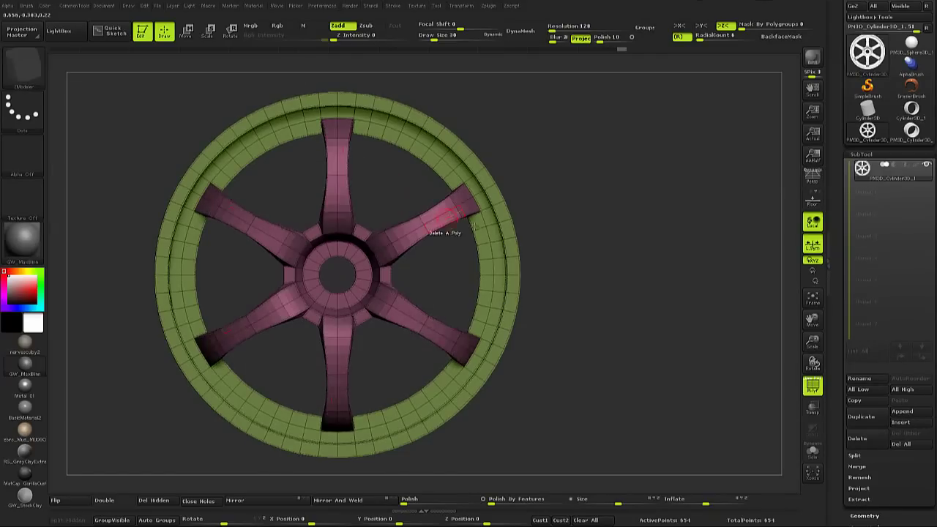
Inspect the spokes without wireframe, then face the wheel front-on with polygroup colours showing
{"action": "key", "text": "shift+f"}
{"action": "mouse_move", "coordinate": [412, 278]}
{"action": "left_mouse_down"}
{"action": "mouse_move", "coordinate": [418, 295]}
{"action": "mouse_move", "coordinate": [387, 268]}
{"action": "mouse_move", "coordinate": [414, 295]}
{"action": "mouse_move", "coordinate": [395, 289]}
{"action": "mouse_move", "coordinate": [368, 309]}
{"action": "mouse_move", "coordinate": [383, 289]}
{"action": "mouse_move", "coordinate": [294, 318]}
{"action": "left_mouse_up"}
{"action": "key", "text": "f"}
{"action": "key", "text": "shift+f"}
{"action": "key", "text": "shift+f"}
{"action": "left_click_drag", "start_coordinate": [304, 299], "coordinate": [363, 234], "text": "shift"}
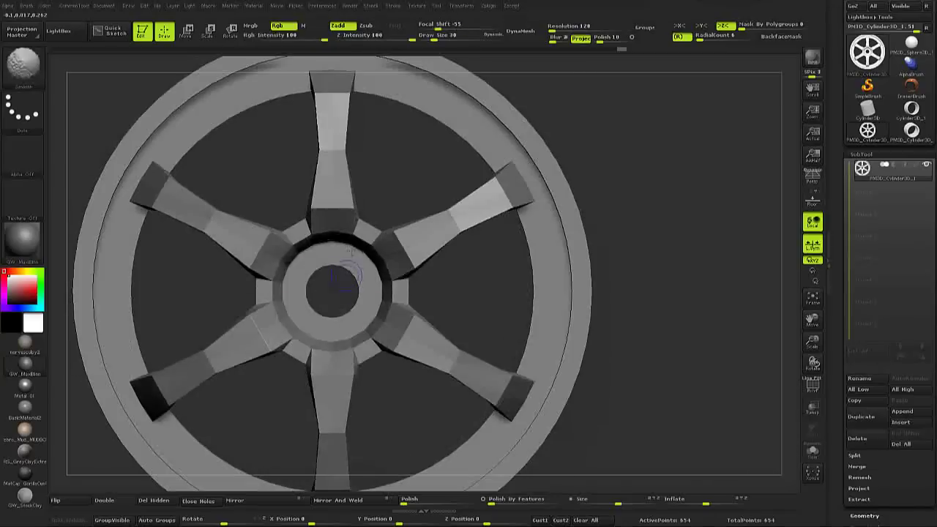
{"action": "key", "text": "shift+f"}
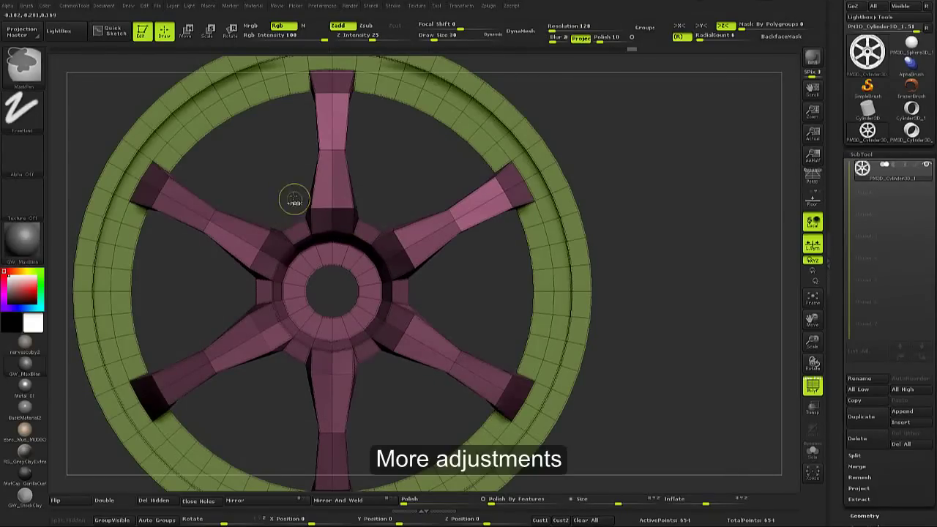
Mask the rim and scale the hub ring and spoke bases slightly outward with Transpose
{"action": "left_click", "coordinate": [399, 188], "text": "ctrl"}
{"action": "key", "text": "w"}
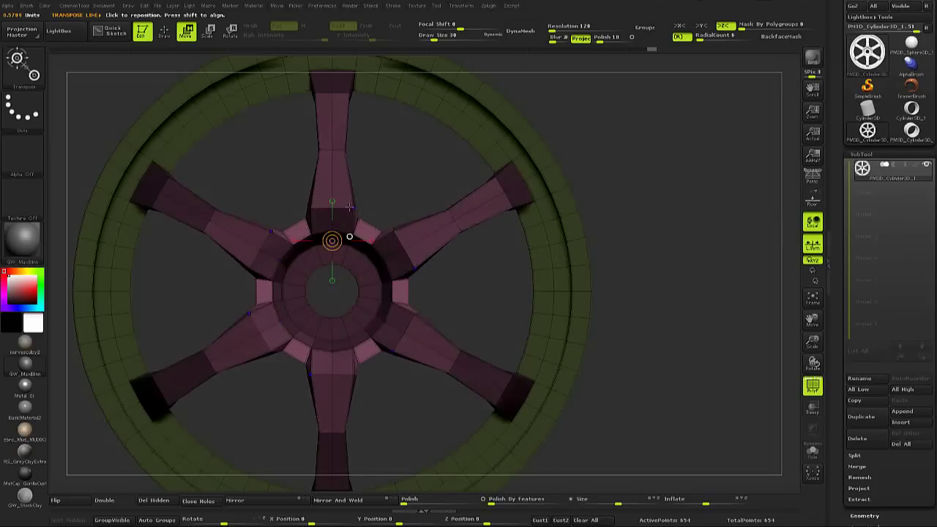
{"action": "left_click_drag", "start_coordinate": [349, 236], "coordinate": [315, 347]}
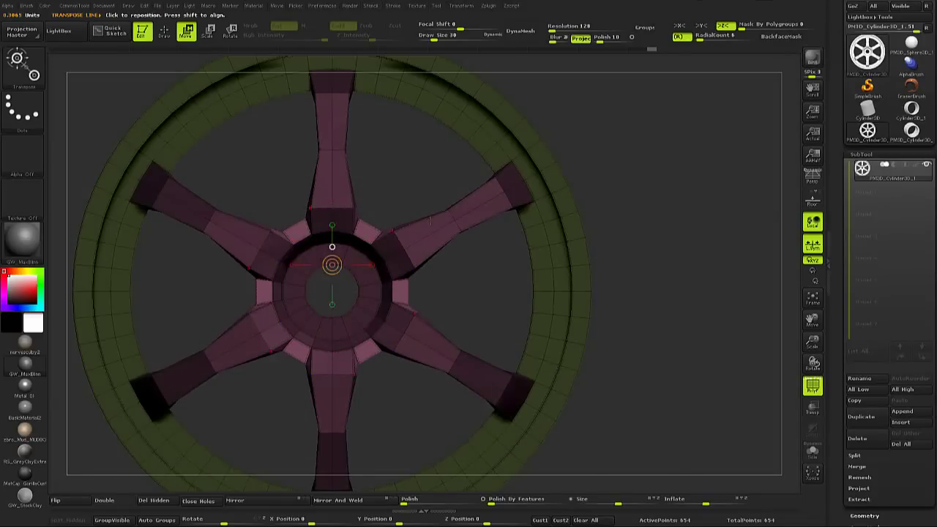
{"action": "left_click_drag", "start_coordinate": [429, 221], "coordinate": [454, 249]}
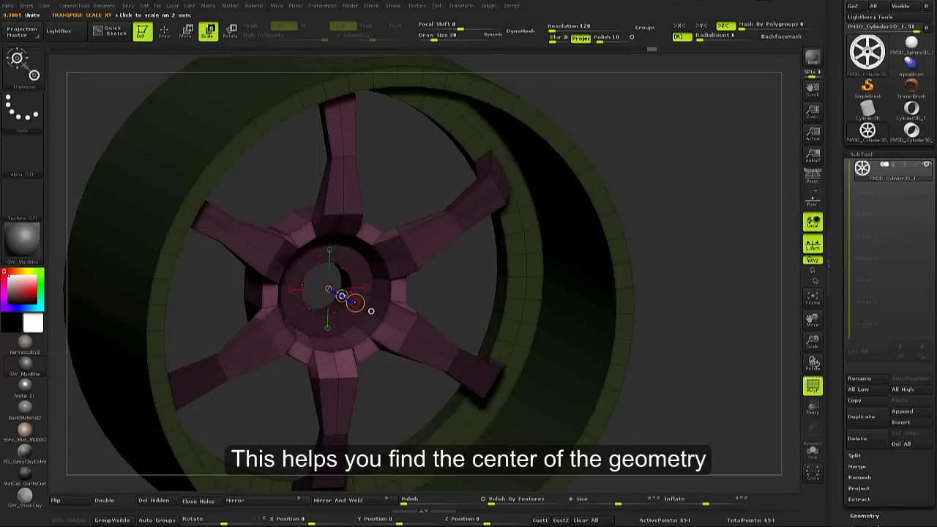
{"action": "left_click_drag", "start_coordinate": [341, 295], "coordinate": [347, 297]}
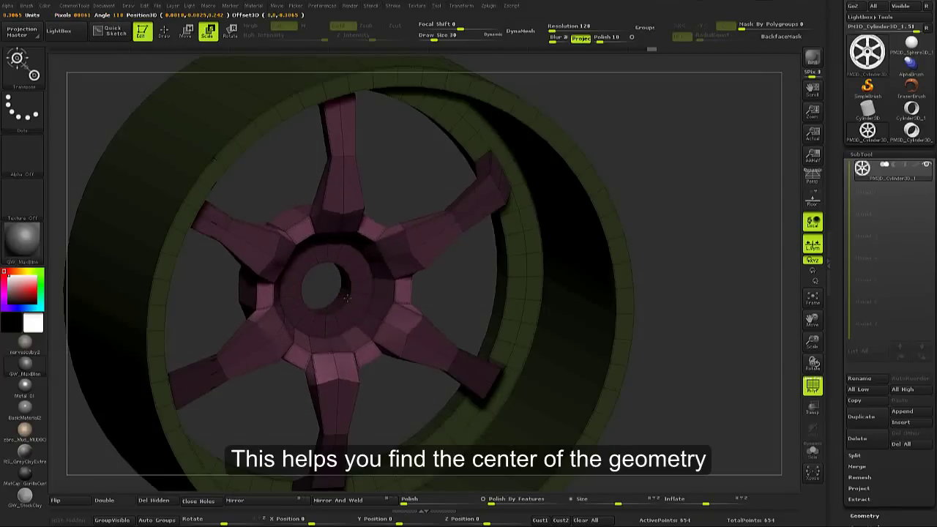
{"action": "key", "text": "q"}
Hide the wireframe and orbit around to inspect the wheel's back side
{"action": "left_click_drag", "start_coordinate": [450, 286], "coordinate": [437, 272]}
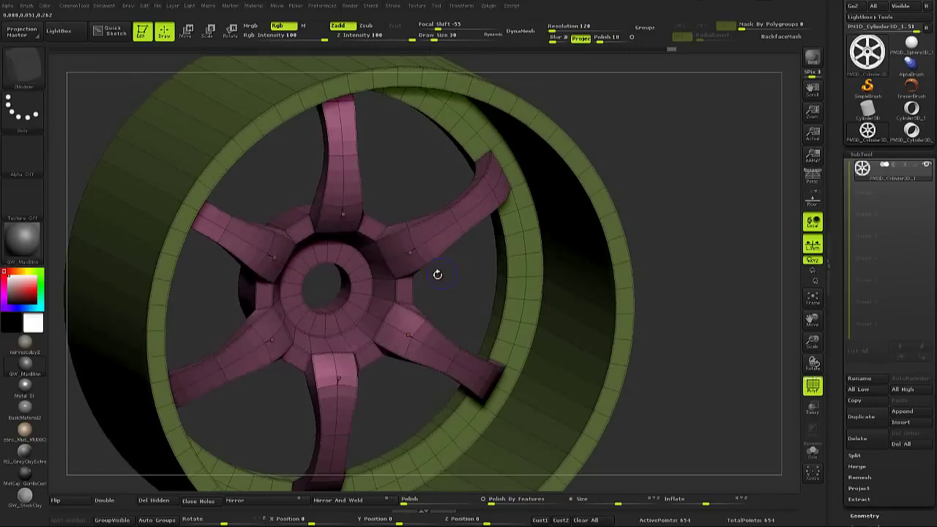
{"action": "key", "text": "shift+f"}
{"action": "left_click_drag", "start_coordinate": [397, 298], "coordinate": [384, 295], "text": "shift"}
{"action": "right_click_drag", "start_coordinate": [384, 296], "coordinate": [370, 269]}
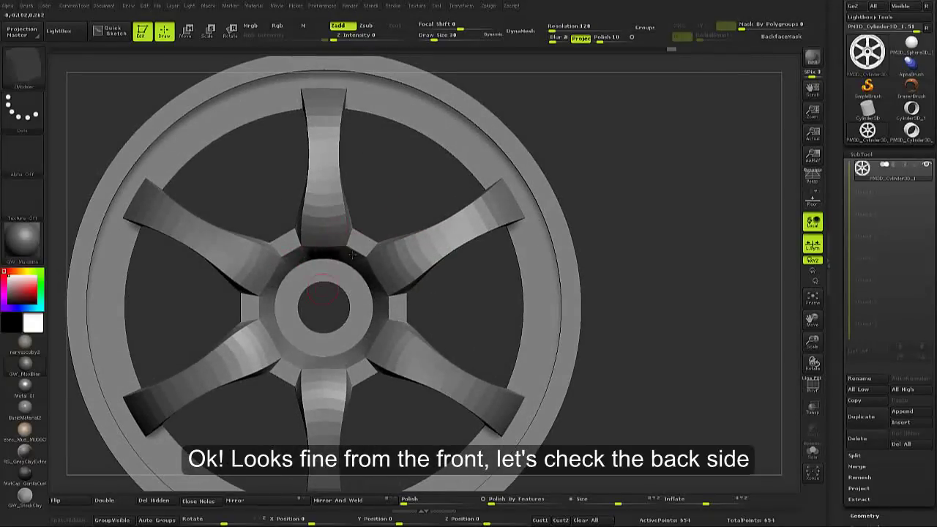
{"action": "mouse_move", "coordinate": [339, 304]}
{"action": "left_mouse_down"}
{"action": "mouse_move", "coordinate": [372, 350]}
{"action": "mouse_move", "coordinate": [454, 309]}
{"action": "left_mouse_up"}
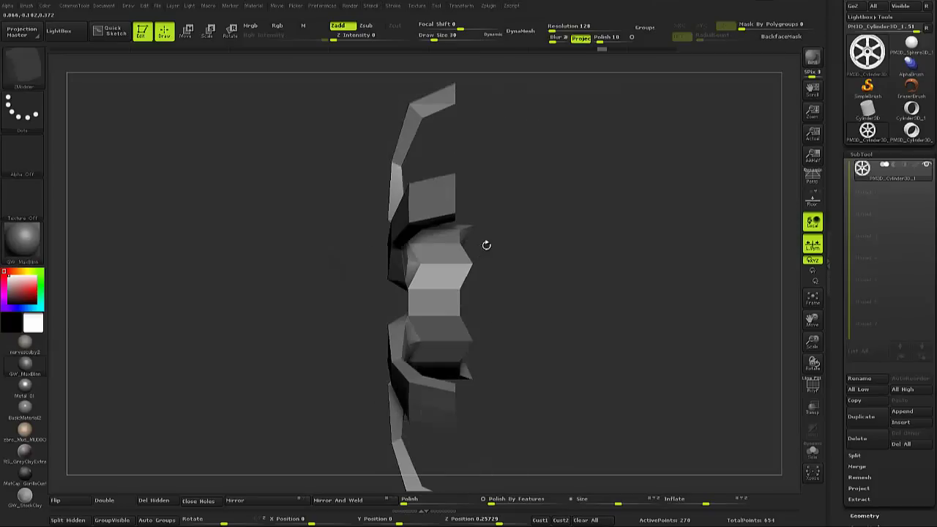
Mask the vertices on the back of the hub and clear stray mask elsewhere
{"action": "left_click_drag", "start_coordinate": [526, 185], "coordinate": [457, 434], "text": "ctrl"}
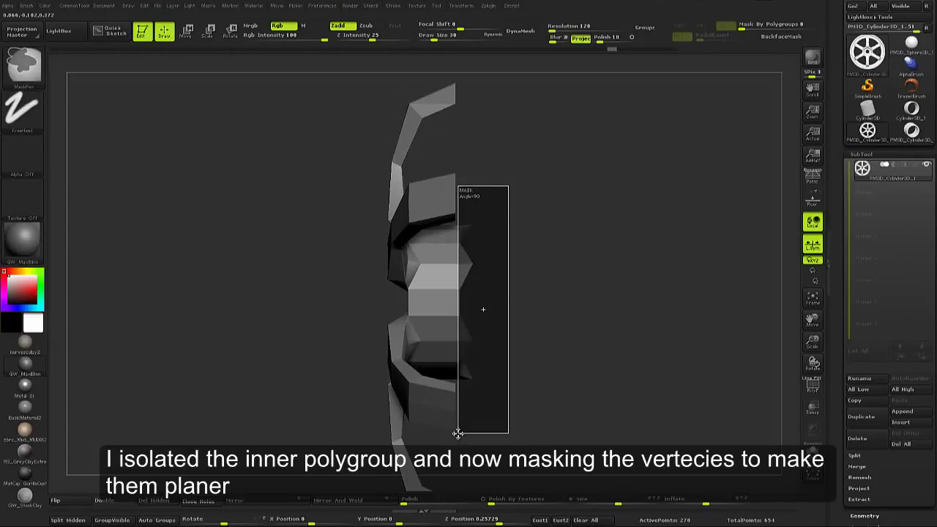
{"action": "left_click_drag", "start_coordinate": [457, 434], "coordinate": [447, 437], "text": "ctrl"}
{"action": "mouse_move", "coordinate": [469, 307]}
{"action": "left_mouse_down"}
{"action": "mouse_move", "coordinate": [483, 428]}
{"action": "mouse_move", "coordinate": [502, 382]}
{"action": "left_mouse_up"}
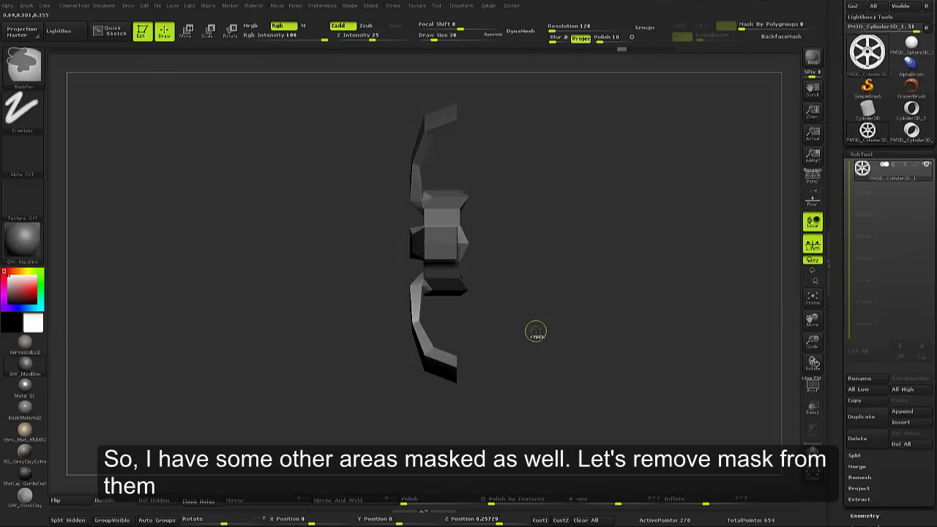
{"action": "mouse_move", "coordinate": [536, 322]}
{"action": "left_mouse_down", "text": "ctrl+alt"}
{"action": "mouse_move", "coordinate": [416, 446]}
{"action": "mouse_move", "coordinate": [523, 198]}
{"action": "left_mouse_up", "text": "ctrl+alt"}
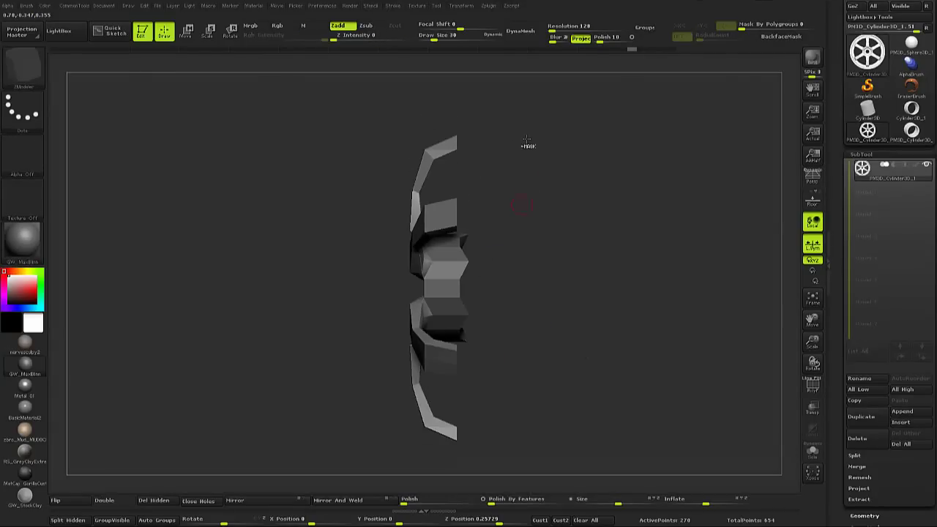
{"action": "mouse_move", "coordinate": [539, 163]}
{"action": "left_mouse_down"}
{"action": "mouse_move", "coordinate": [504, 205]}
{"action": "mouse_move", "coordinate": [517, 328]}
{"action": "left_mouse_up"}
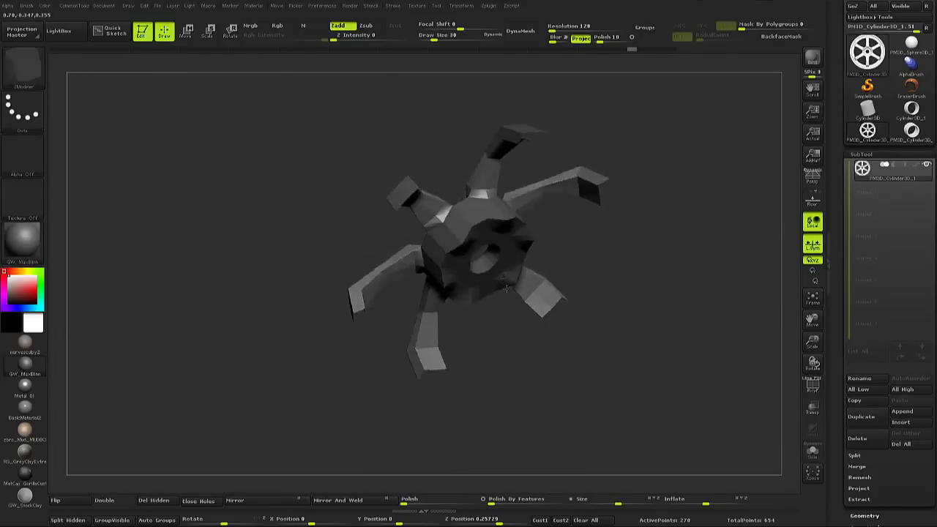
Mask a band of hub vertices and push the unmasked section flat with Transpose Move
{"action": "key", "text": "ctrl"}
{"action": "left_click_drag", "start_coordinate": [523, 140], "coordinate": [361, 265], "text": "ctrl"}
{"action": "left_click_drag", "start_coordinate": [513, 278], "coordinate": [542, 288]}
{"action": "key", "text": "w"}
{"action": "mouse_move", "coordinate": [422, 356]}
{"action": "left_mouse_down"}
{"action": "mouse_move", "coordinate": [483, 359]}
{"action": "mouse_move", "coordinate": [477, 337]}
{"action": "left_mouse_up"}
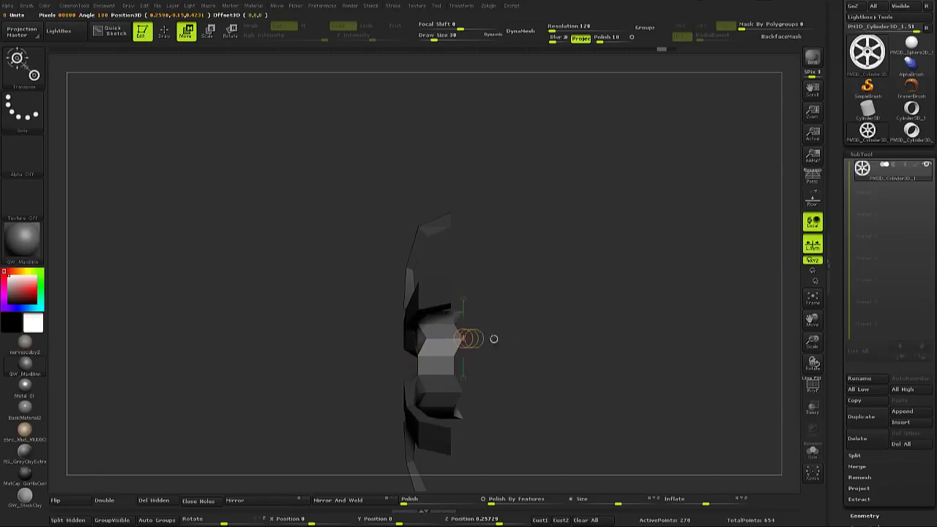
{"action": "mouse_move", "coordinate": [535, 337]}
{"action": "left_mouse_down"}
{"action": "mouse_move", "coordinate": [485, 341]}
{"action": "mouse_move", "coordinate": [540, 293]}
{"action": "mouse_move", "coordinate": [506, 320]}
{"action": "mouse_move", "coordinate": [469, 273]}
{"action": "mouse_move", "coordinate": [437, 281]}
{"action": "left_mouse_up"}
{"action": "key", "text": "q"}
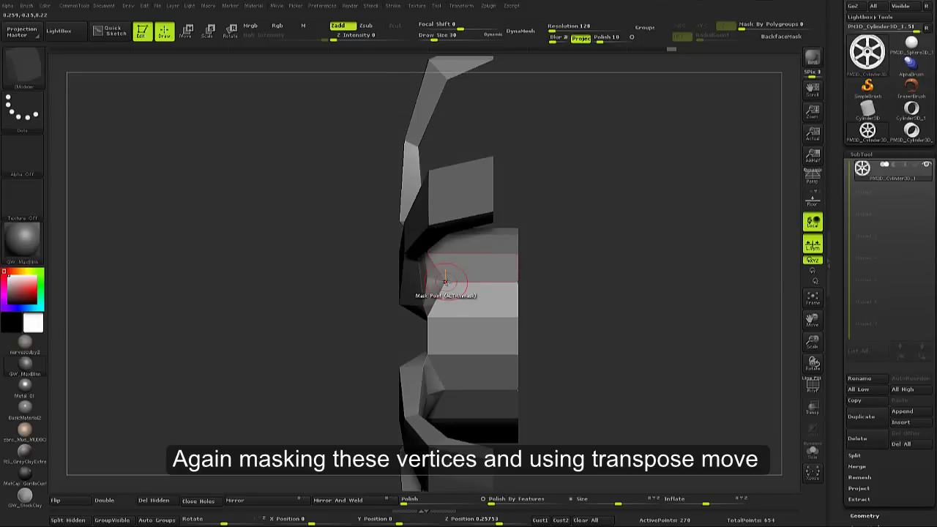
Mask the hub's edge bands, invert, and move the middle band in line with the flat back
{"action": "left_click", "coordinate": [444, 281], "text": "ctrl"}
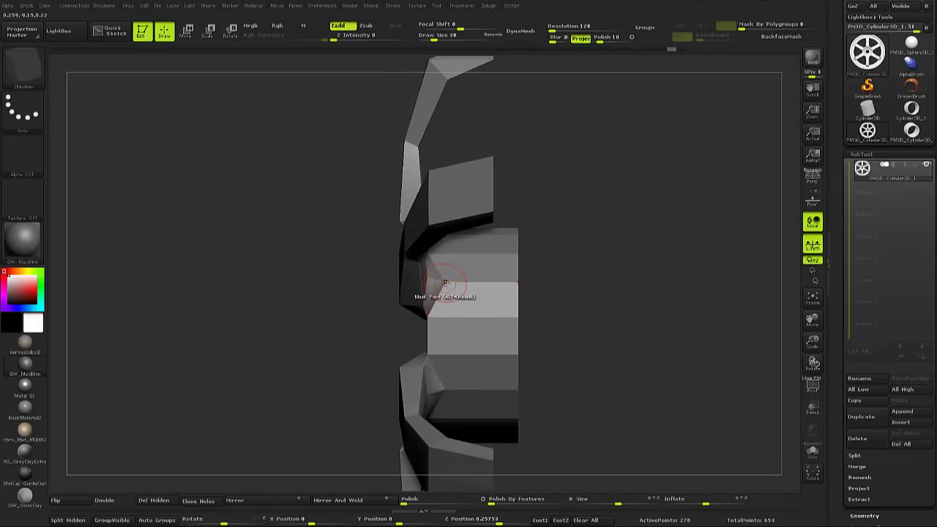
{"action": "left_click", "coordinate": [445, 280], "text": "ctrl"}
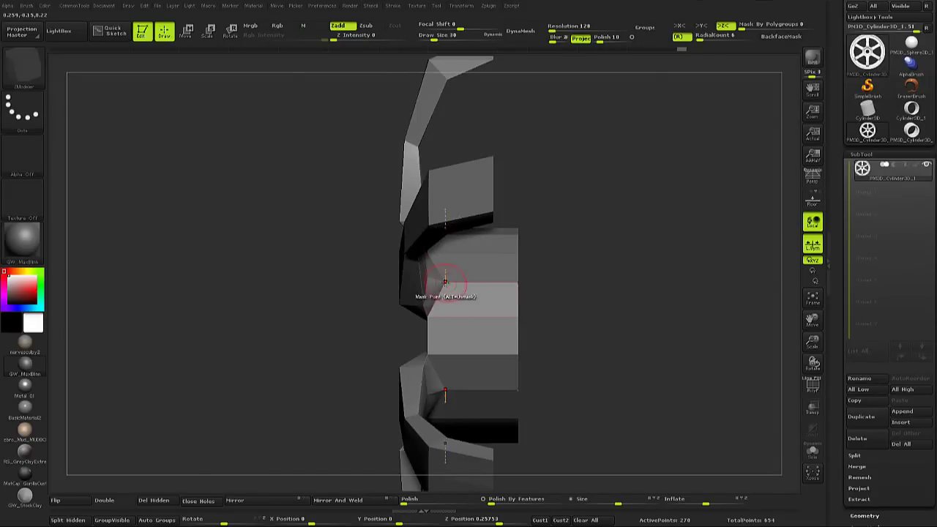
{"action": "left_click", "coordinate": [607, 279], "text": "ctrl"}
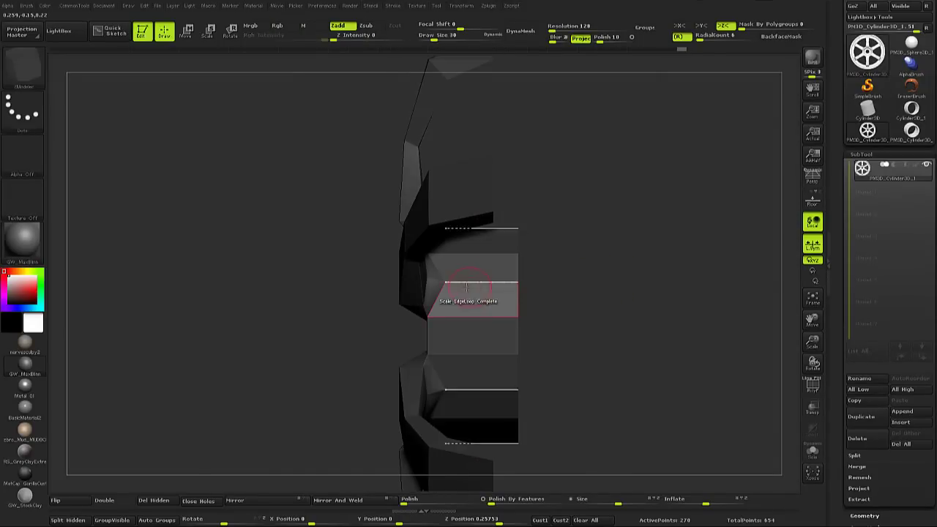
{"action": "key", "text": "w"}
{"action": "left_click_drag", "start_coordinate": [591, 282], "coordinate": [592, 282]}
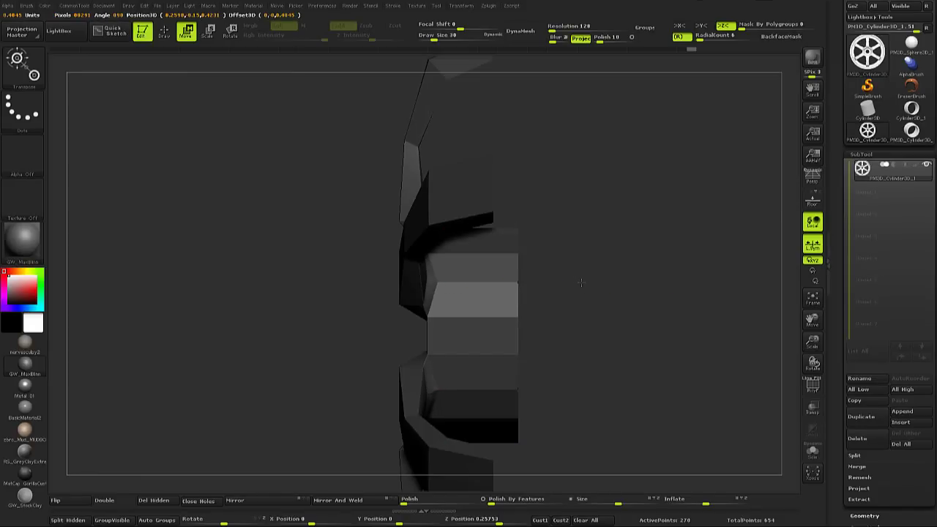
{"action": "key", "text": "q"}
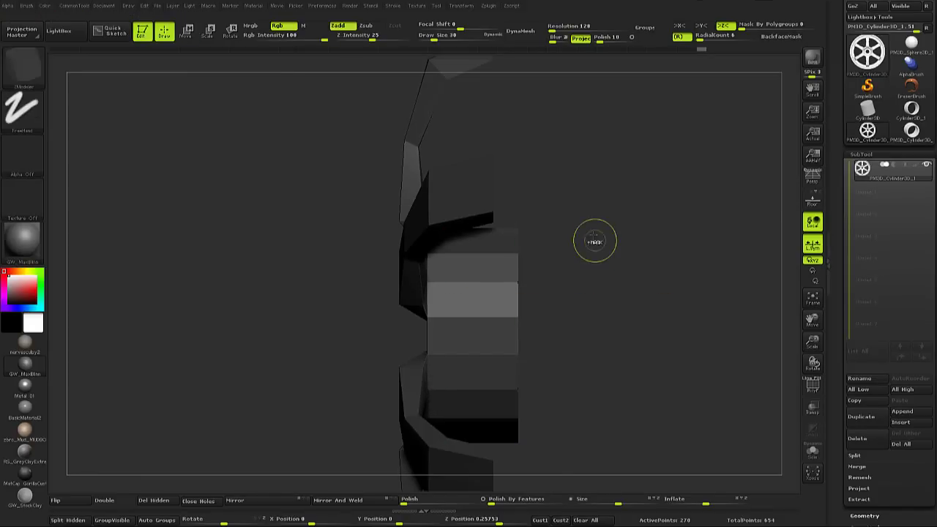
{"action": "left_click", "coordinate": [617, 280], "text": "ctrl"}
Show the polygroup wireframe and frame the whole wheel at a tilted side view
{"action": "key", "text": "shift+f"}
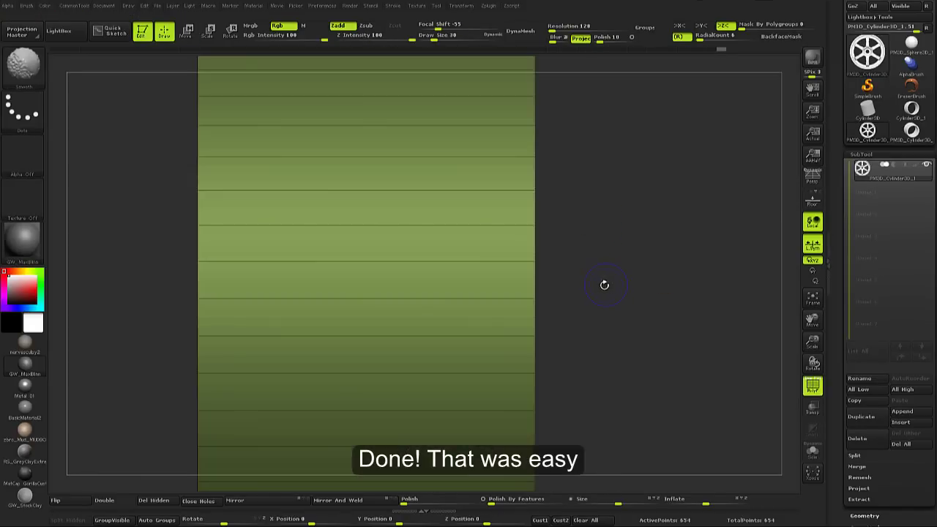
{"action": "key", "text": "f"}
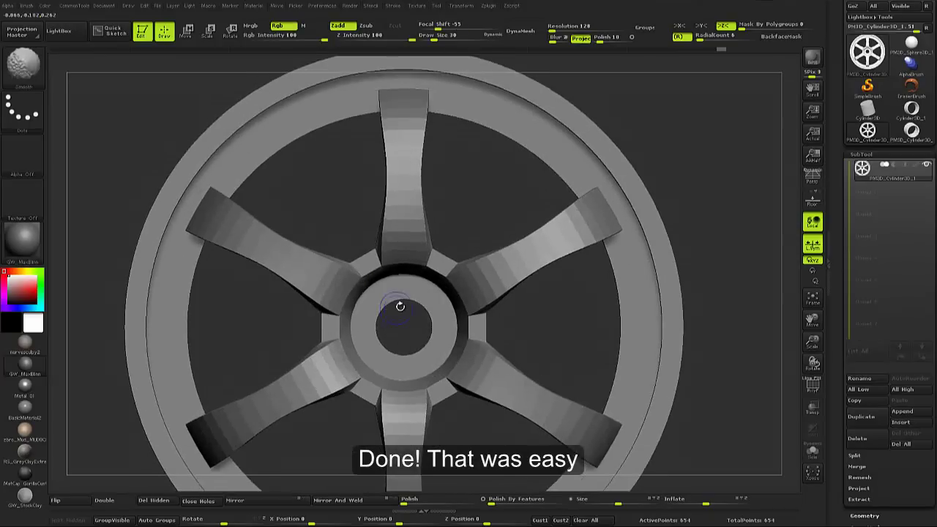
{"action": "mouse_move", "coordinate": [395, 309]}
{"action": "left_mouse_down"}
{"action": "mouse_move", "coordinate": [300, 332]}
{"action": "mouse_move", "coordinate": [347, 324]}
{"action": "mouse_move", "coordinate": [411, 273]}
{"action": "left_mouse_up"}
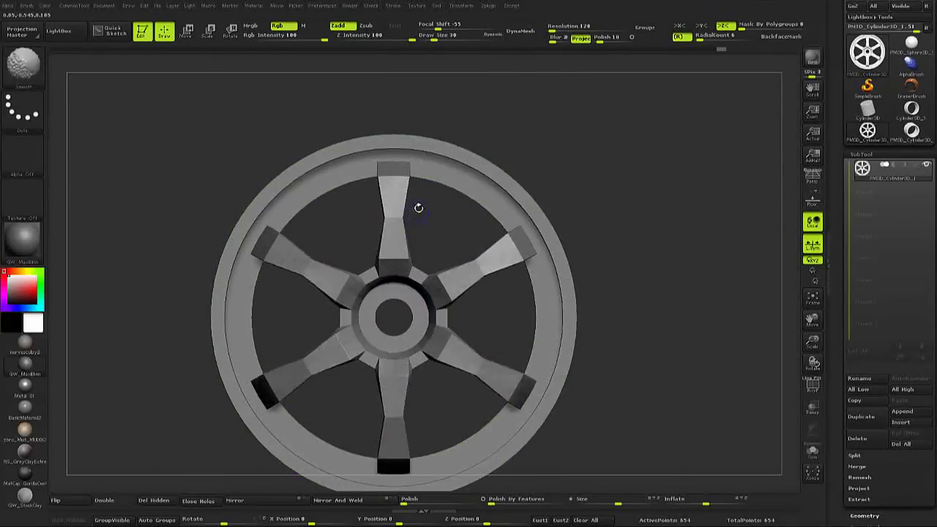
Extrude the top spoke's end polygon toward the inner rim with ZModeler QMesh
{"action": "key", "text": "shift+f"}
{"action": "mouse_move", "coordinate": [418, 208]}
{"action": "left_mouse_down"}
{"action": "mouse_move", "coordinate": [428, 177]}
{"action": "mouse_move", "coordinate": [422, 209]}
{"action": "left_mouse_up"}
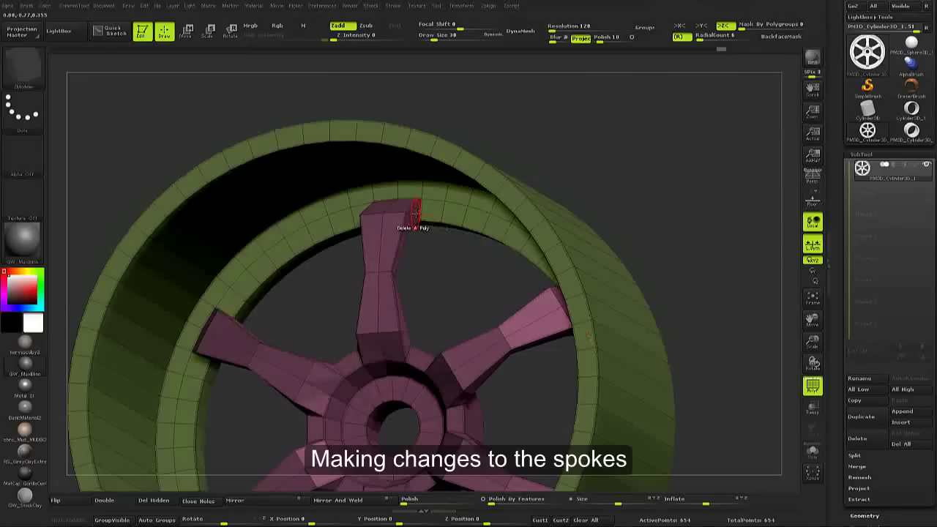
{"action": "key", "text": "space"}
{"action": "left_click", "coordinate": [489, 145]}
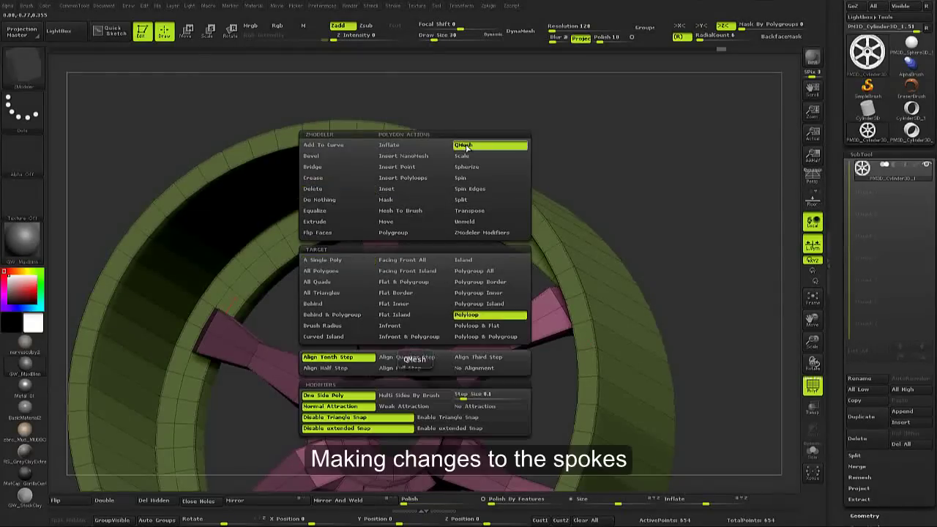
{"action": "left_click", "coordinate": [326, 260]}
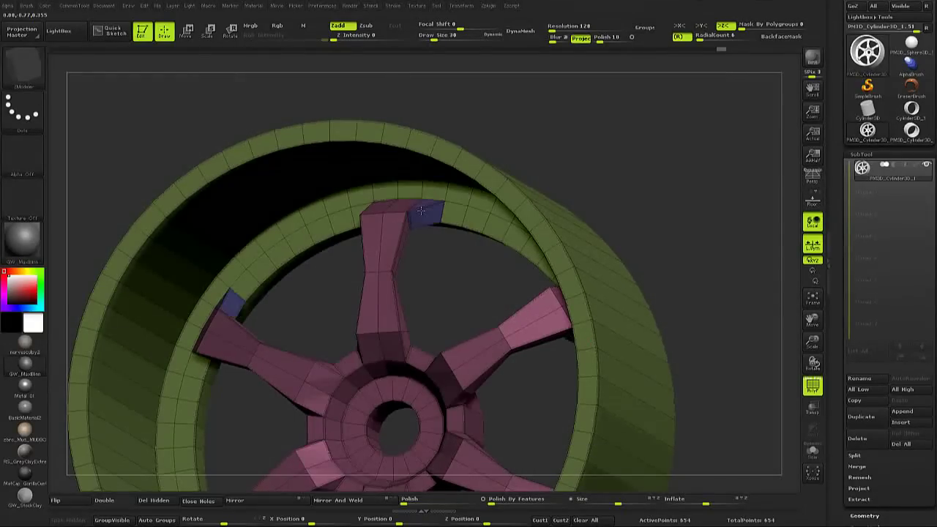
{"action": "left_click_drag", "start_coordinate": [323, 270], "coordinate": [350, 220]}
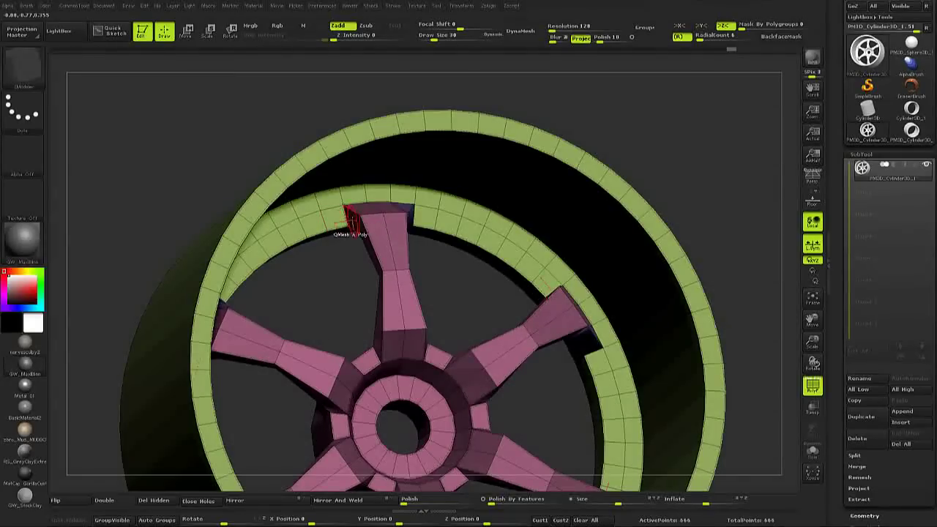
{"action": "left_click", "coordinate": [349, 219]}
{"action": "left_click_drag", "start_coordinate": [314, 183], "coordinate": [365, 242]}
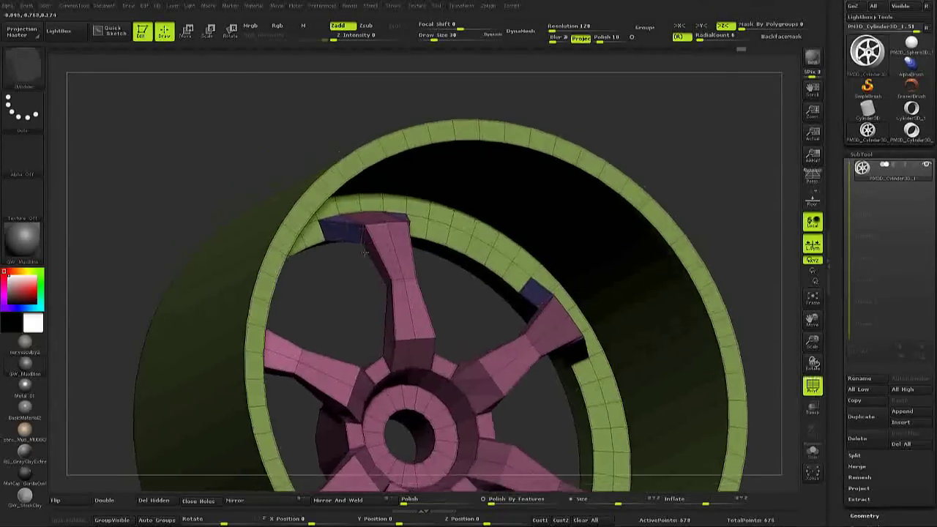
{"action": "scroll", "coordinate": [364, 242], "scroll_direction": "up", "scroll_amount": 3}
Insert an edge loop across the spoke top, then undo both it and the extension
{"action": "key", "text": "space"}
{"action": "left_click", "coordinate": [335, 301]}
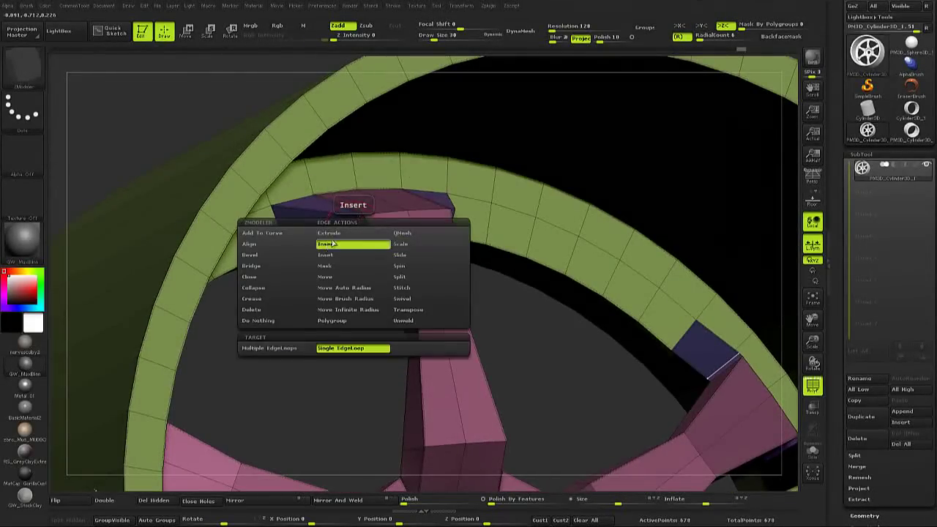
{"action": "left_click_drag", "start_coordinate": [335, 236], "coordinate": [352, 249]}
{"action": "mouse_move", "coordinate": [465, 203]}
{"action": "left_mouse_down"}
{"action": "mouse_move", "coordinate": [445, 222]}
{"action": "mouse_move", "coordinate": [440, 322]}
{"action": "mouse_move", "coordinate": [390, 260]}
{"action": "mouse_move", "coordinate": [471, 257]}
{"action": "left_mouse_up"}
{"action": "left_click", "coordinate": [456, 212]}
{"action": "key", "text": "ctrl+z"}
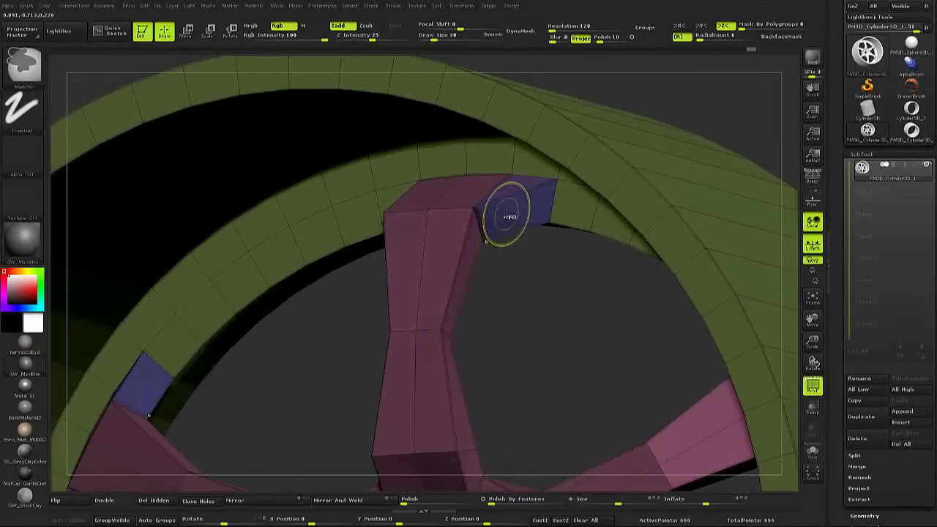
{"action": "key", "text": "ctrl+z"}
{"action": "key", "text": "ctrl+z"}
{"action": "key", "text": "shift+f"}
{"action": "key", "text": "shift+f"}
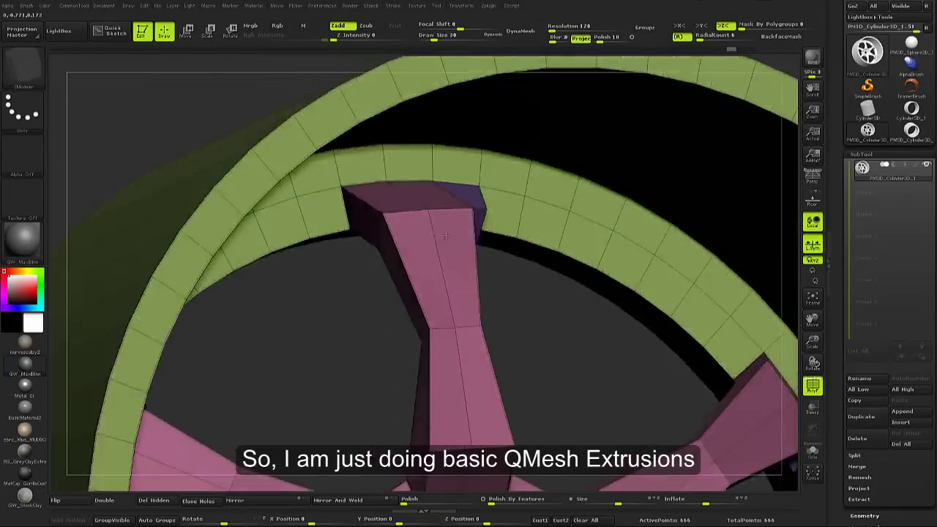
Insert two edge loops along the spoke end where it meets the rim
{"action": "left_click_drag", "start_coordinate": [522, 204], "coordinate": [357, 227]}
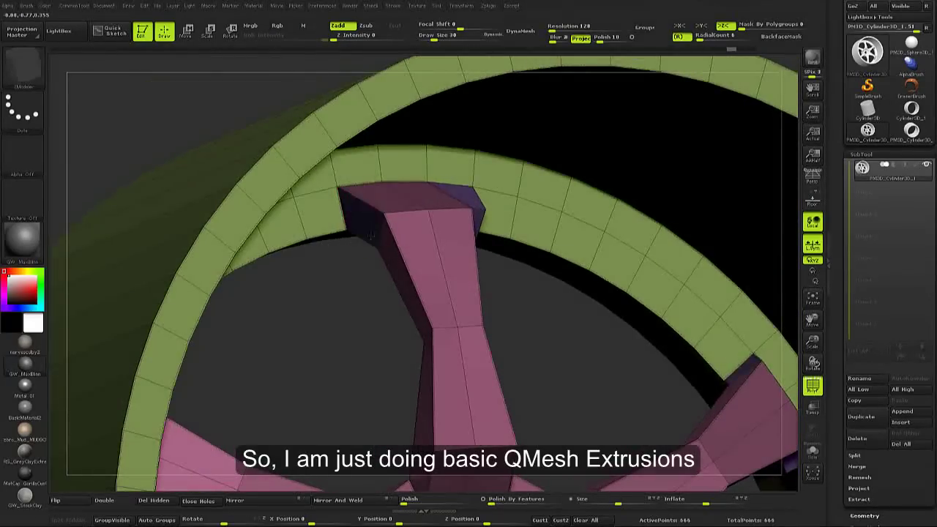
{"action": "left_click", "coordinate": [372, 234]}
{"action": "left_click", "coordinate": [384, 243]}
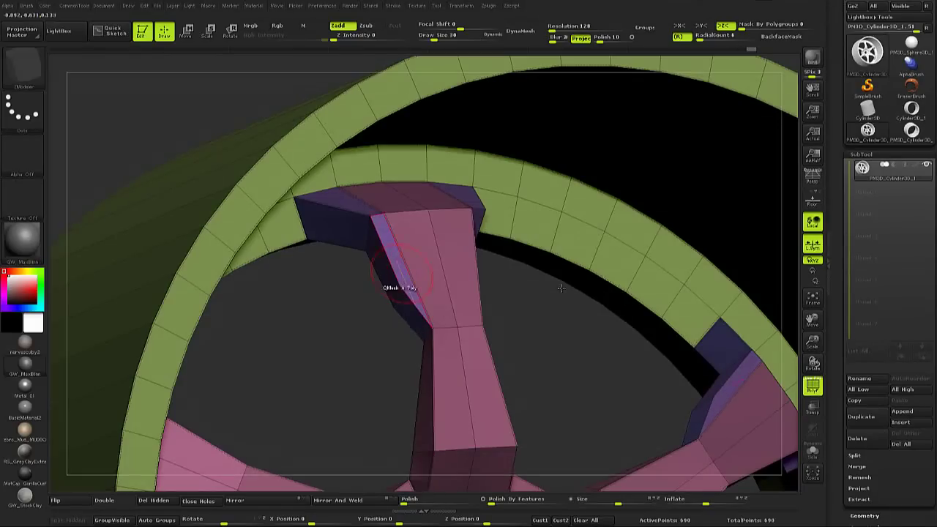
{"action": "left_click_drag", "start_coordinate": [561, 288], "coordinate": [443, 273]}
{"action": "scroll", "coordinate": [472, 282], "scroll_direction": "down", "scroll_amount": 3}
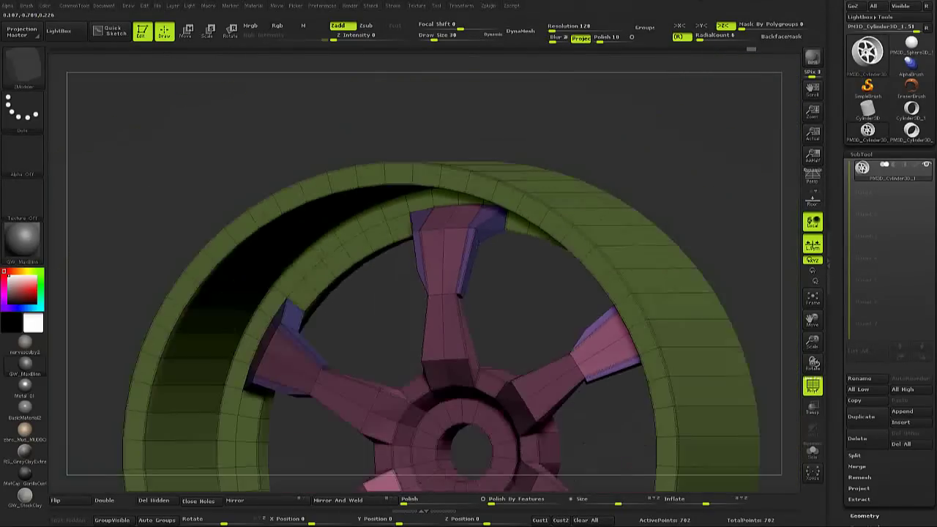
{"action": "mouse_move", "coordinate": [461, 266]}
{"action": "left_mouse_down"}
{"action": "mouse_move", "coordinate": [476, 264]}
{"action": "mouse_move", "coordinate": [415, 271]}
{"action": "left_mouse_up"}
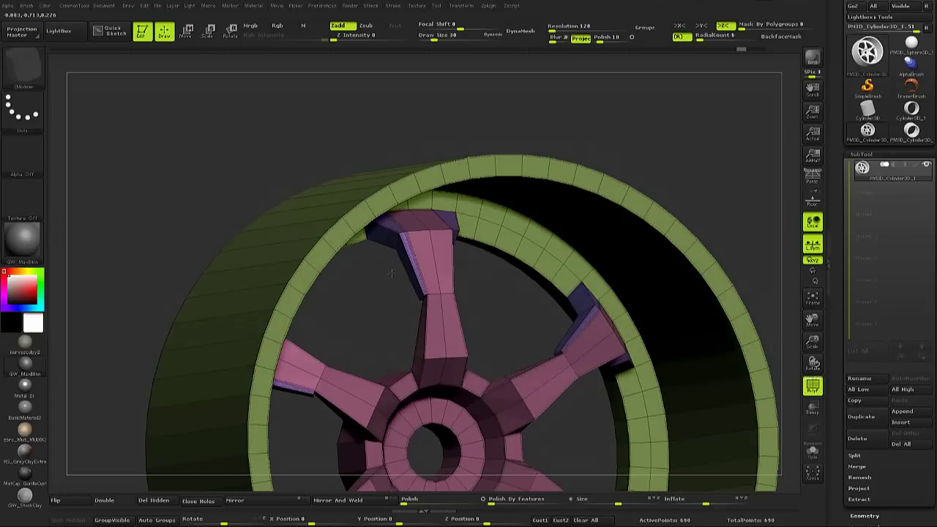
Delete the extra edge beside the top spoke's end and preview the smoothed mesh
{"action": "mouse_move", "coordinate": [464, 258]}
{"action": "left_mouse_down"}
{"action": "mouse_move", "coordinate": [432, 262]}
{"action": "mouse_move", "coordinate": [362, 301]}
{"action": "left_mouse_up"}
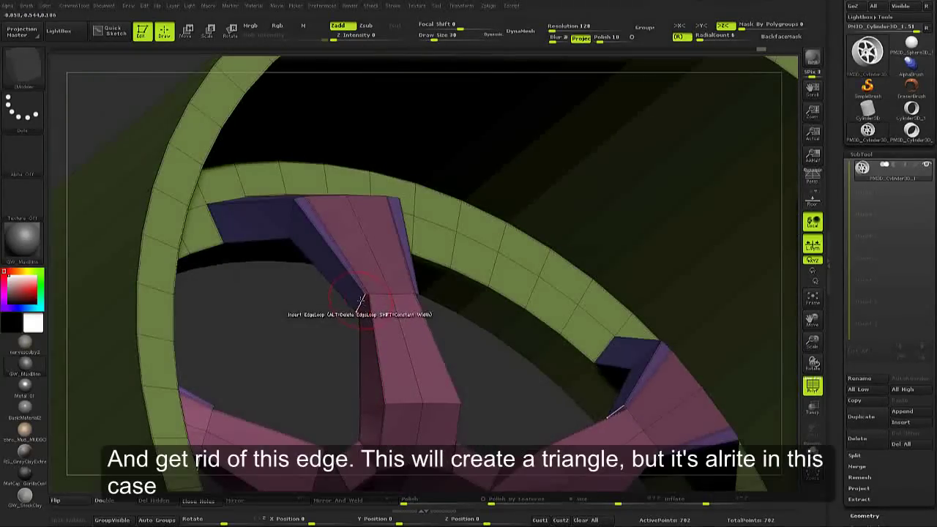
{"action": "left_click", "coordinate": [362, 300], "text": "alt"}
{"action": "mouse_move", "coordinate": [361, 300]}
{"action": "left_mouse_down"}
{"action": "mouse_move", "coordinate": [414, 300]}
{"action": "mouse_move", "coordinate": [615, 168]}
{"action": "left_mouse_up"}
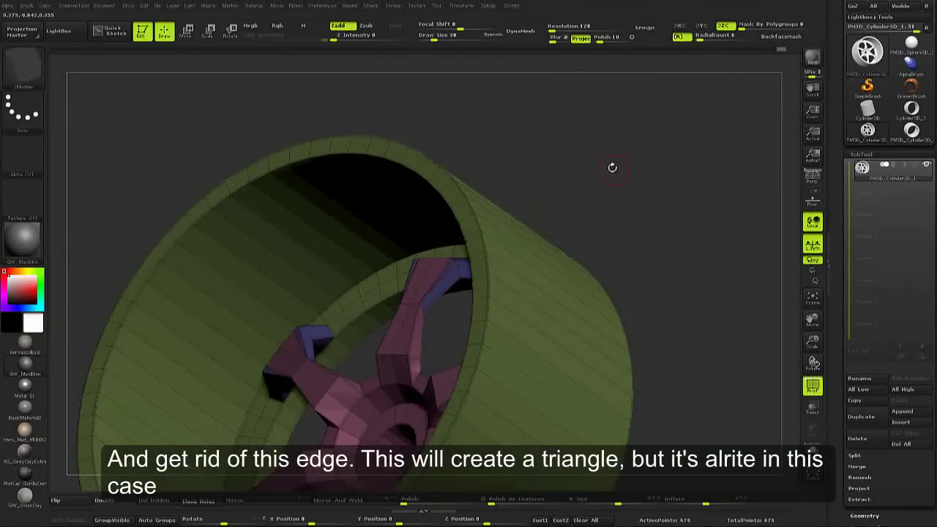
{"action": "key", "text": "c"}
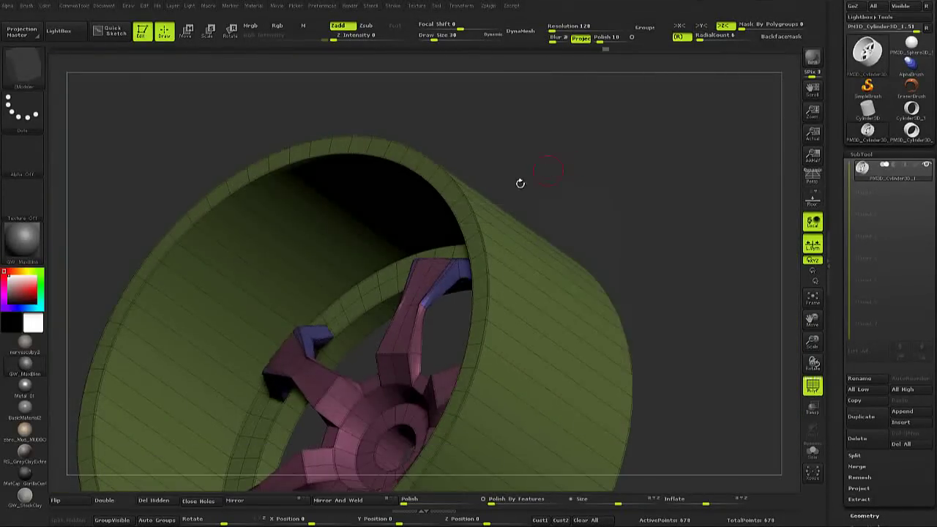
{"action": "left_click_drag", "start_coordinate": [548, 168], "coordinate": [414, 278]}
{"action": "key", "text": "shift+f"}
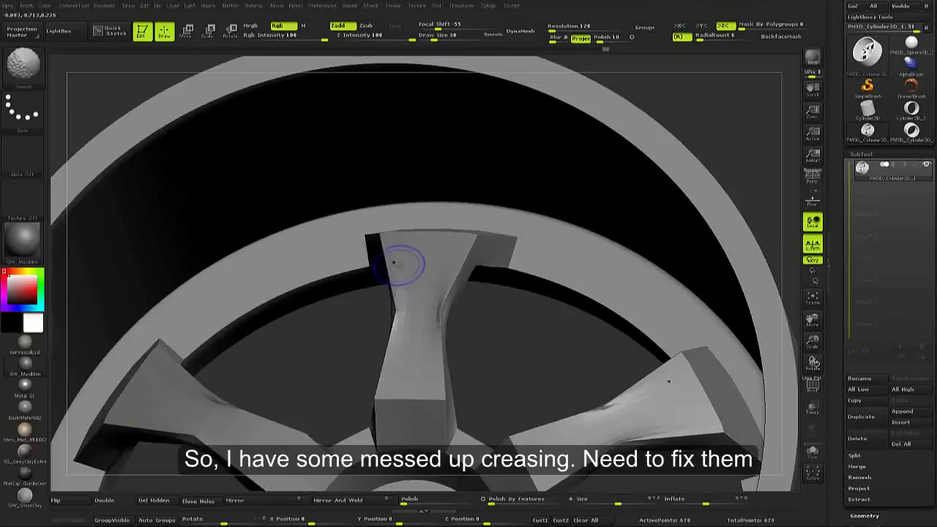
Set ZModeler's edge action to Crease with an EdgeLoop Partial target
{"action": "key", "text": "b"}
{"action": "key", "text": "z"}
{"action": "key", "text": "m"}
{"action": "key", "text": "shift+f"}
{"action": "key", "text": "space"}
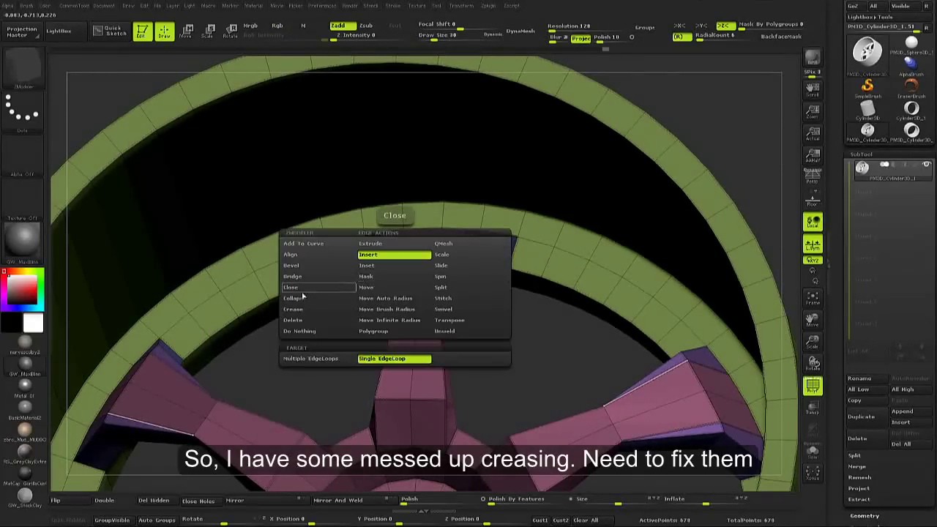
{"action": "left_click", "coordinate": [300, 310]}
{"action": "left_click", "coordinate": [373, 370]}
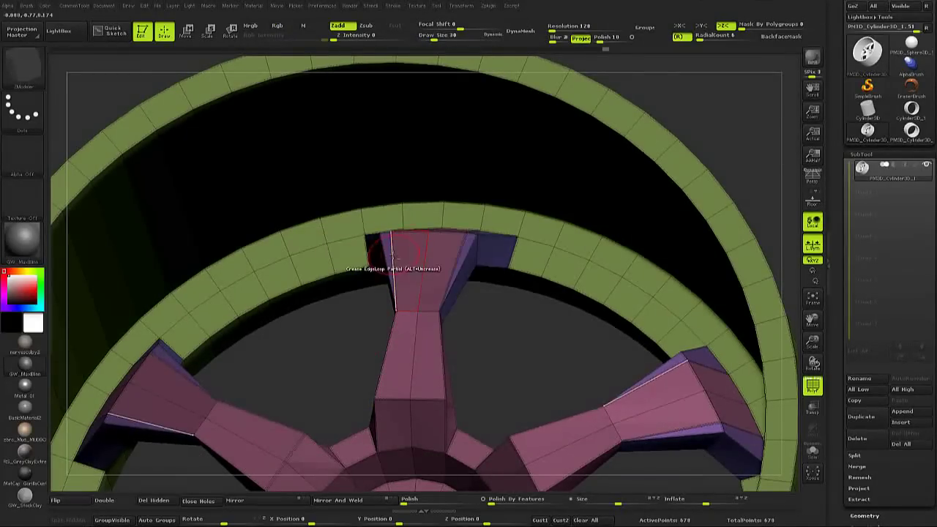
Crease the spoke edges around the wheel and check the smoothed result from several angles
{"action": "mouse_move", "coordinate": [422, 297]}
{"action": "right_mouse_down"}
{"action": "mouse_move", "coordinate": [446, 268]}
{"action": "mouse_move", "coordinate": [438, 271]}
{"action": "mouse_move", "coordinate": [464, 274]}
{"action": "right_mouse_up"}
{"action": "key", "text": "shift+f"}
{"action": "key", "text": "f"}
{"action": "mouse_move", "coordinate": [429, 331]}
{"action": "right_mouse_down"}
{"action": "mouse_move", "coordinate": [397, 266]}
{"action": "mouse_move", "coordinate": [439, 278]}
{"action": "mouse_move", "coordinate": [454, 307]}
{"action": "mouse_move", "coordinate": [480, 292]}
{"action": "mouse_move", "coordinate": [485, 251]}
{"action": "right_mouse_up"}
{"action": "right_click_drag", "start_coordinate": [408, 212], "coordinate": [461, 272]}
{"action": "left_click", "coordinate": [474, 297]}
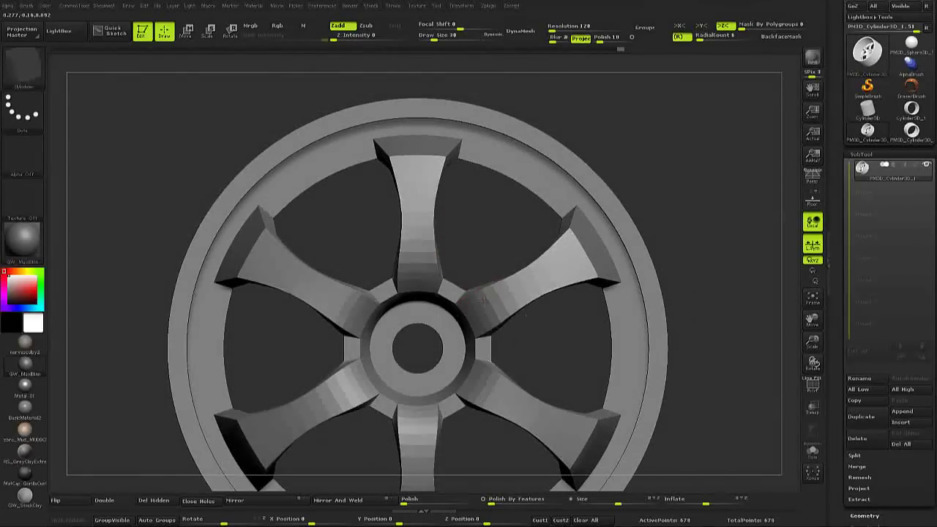
{"action": "mouse_move", "coordinate": [542, 298]}
{"action": "right_mouse_down"}
{"action": "mouse_move", "coordinate": [476, 314]}
{"action": "mouse_move", "coordinate": [468, 344]}
{"action": "right_mouse_up"}
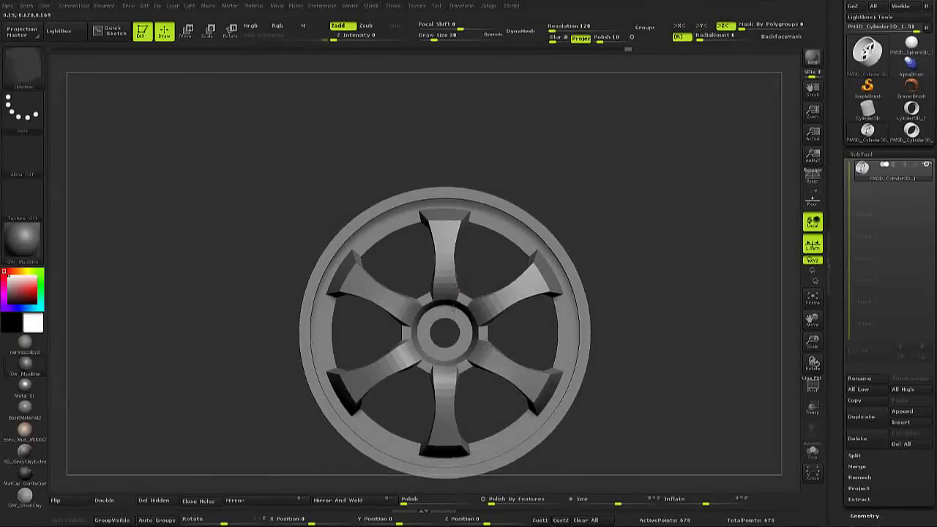
{"action": "mouse_move", "coordinate": [416, 296]}
{"action": "right_mouse_down"}
{"action": "mouse_move", "coordinate": [439, 335]}
{"action": "mouse_move", "coordinate": [410, 308]}
{"action": "mouse_move", "coordinate": [447, 264]}
{"action": "mouse_move", "coordinate": [469, 284]}
{"action": "right_mouse_up"}
{"action": "key", "text": "ctrl+z"}
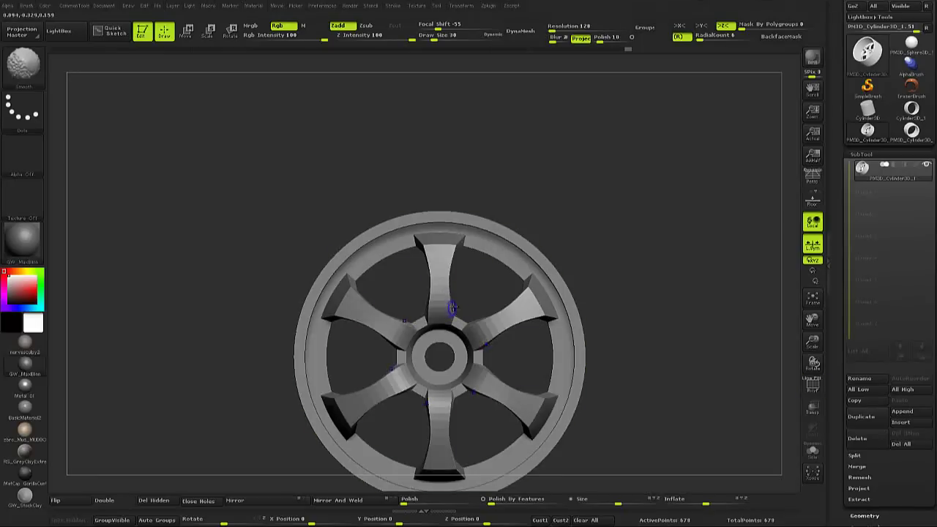
Mask all but the top spoke, move and scale its middle section, then clear the mask
{"action": "left_click_drag", "start_coordinate": [440, 282], "coordinate": [439, 282], "text": "ctrl"}
{"action": "key", "text": "w"}
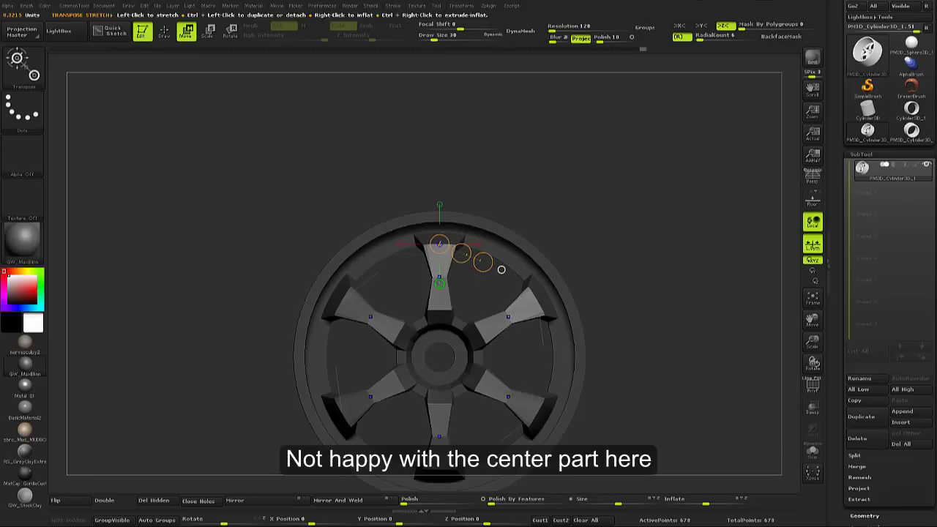
{"action": "left_click_drag", "start_coordinate": [432, 277], "coordinate": [522, 276]}
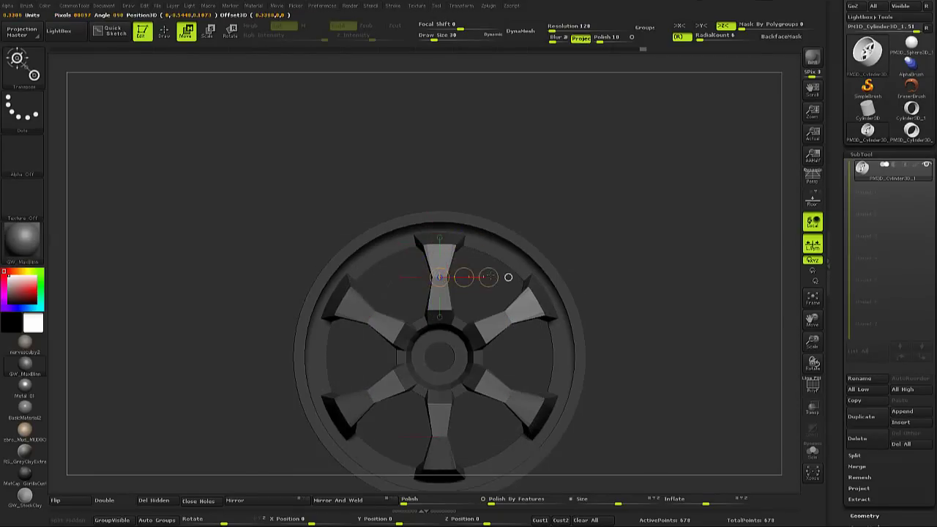
{"action": "key", "text": "e"}
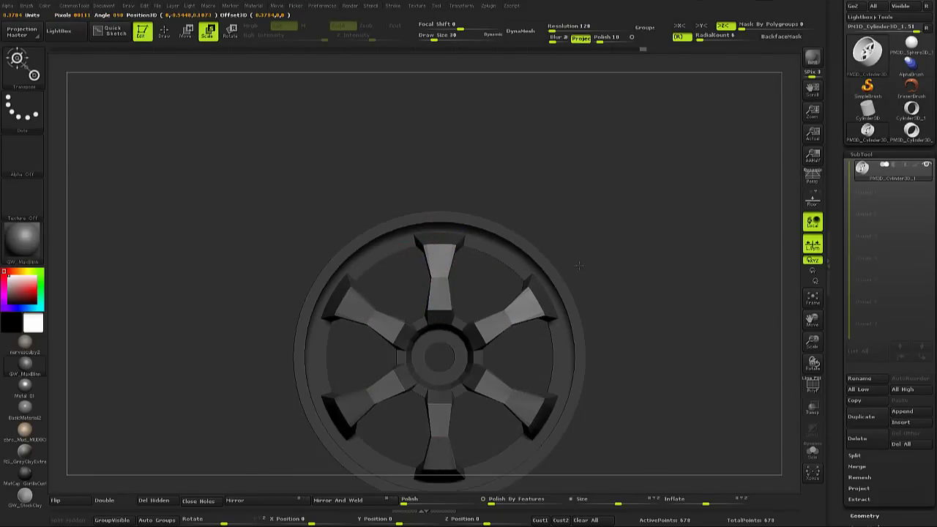
{"action": "key", "text": "q"}
{"action": "mouse_move", "coordinate": [605, 230]}
{"action": "left_mouse_down", "text": "ctrl"}
{"action": "mouse_move", "coordinate": [608, 245]}
{"action": "mouse_move", "coordinate": [513, 352]}
{"action": "mouse_move", "coordinate": [508, 322]}
{"action": "left_mouse_up", "text": "ctrl"}
{"action": "key", "text": "shift+f"}
{"action": "key", "text": "shift+f"}
{"action": "left_click", "coordinate": [508, 271], "text": "ctrl+shift"}
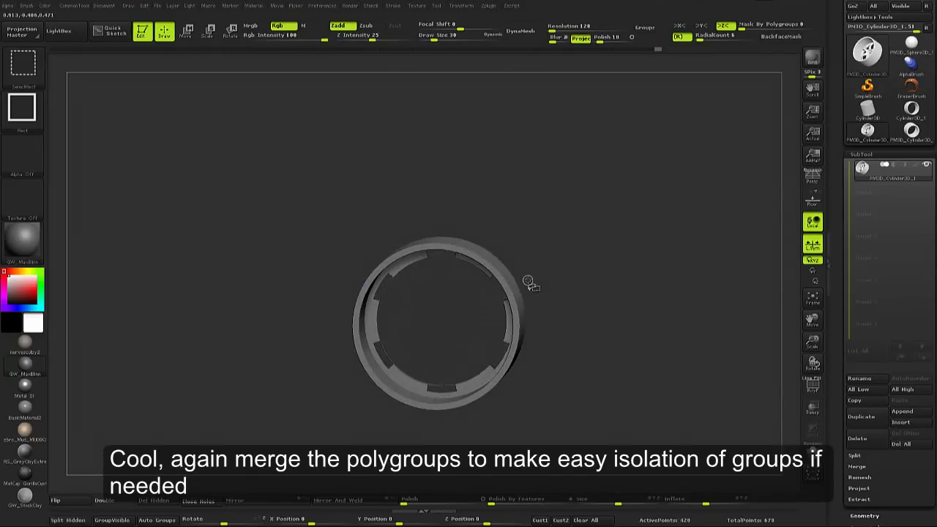
Unhide all wheel parts and check the rim and hub-spoke polygroup colours in ZModeler
{"action": "left_click_drag", "start_coordinate": [527, 282], "coordinate": [513, 282], "text": "ctrl+shift"}
{"action": "left_click", "coordinate": [564, 264], "text": "ctrl+shift"}
{"action": "key", "text": "shift+f"}
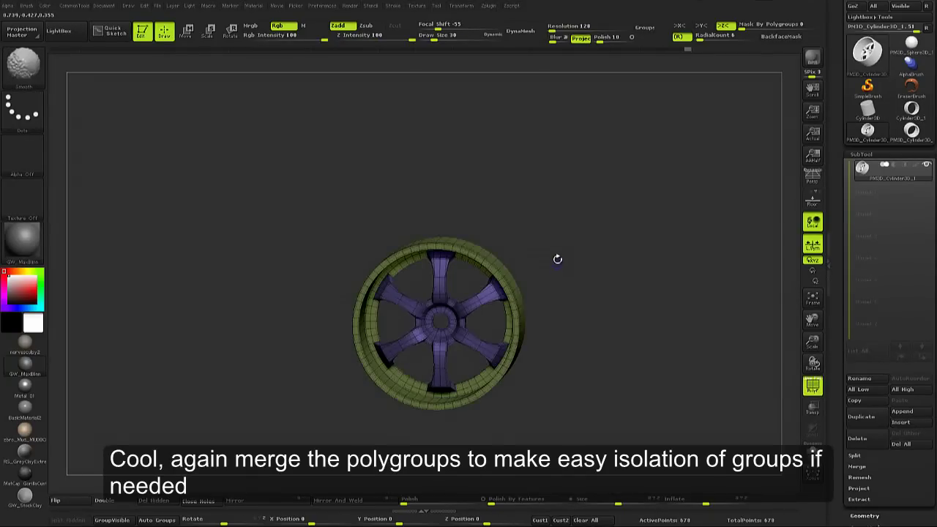
{"action": "key", "text": "shift+f"}
{"action": "key", "text": "b"}
{"action": "key", "text": "z"}
{"action": "key", "text": "m"}
Orbit around the rim side and back to inspect the creases with wireframe on
{"action": "mouse_move", "coordinate": [556, 263]}
{"action": "left_mouse_down", "text": "alt"}
{"action": "mouse_move", "coordinate": [469, 311]}
{"action": "mouse_move", "coordinate": [449, 251]}
{"action": "left_mouse_up", "text": "alt"}
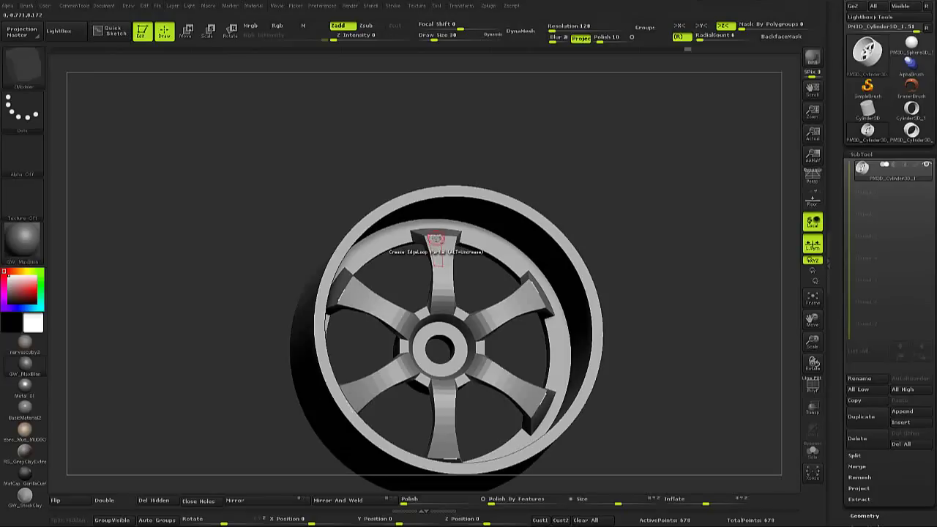
{"action": "mouse_move", "coordinate": [630, 271]}
{"action": "left_mouse_down"}
{"action": "mouse_move", "coordinate": [505, 257]}
{"action": "mouse_move", "coordinate": [445, 284]}
{"action": "left_mouse_up"}
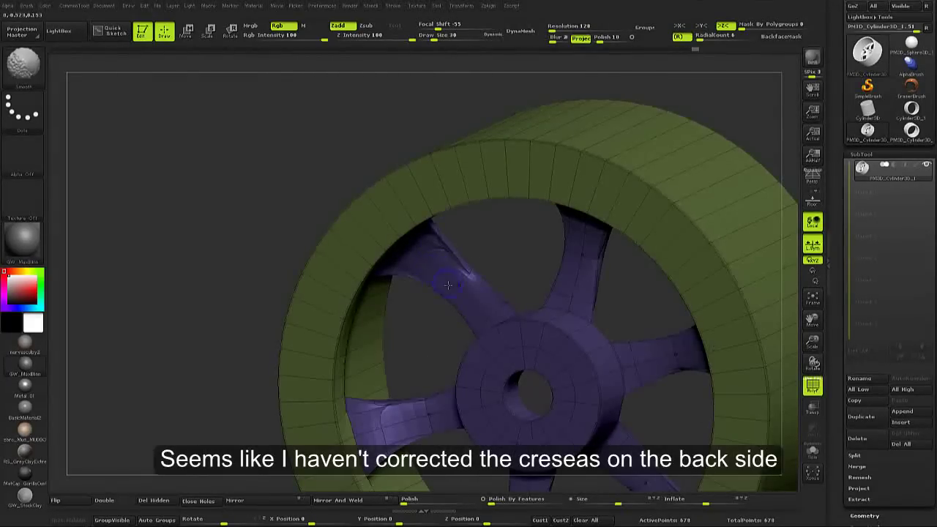
{"action": "key", "text": "b"}
{"action": "key", "text": "z"}
{"action": "key", "text": "m"}
{"action": "mouse_move", "coordinate": [446, 282]}
{"action": "right_mouse_down"}
{"action": "mouse_move", "coordinate": [442, 254]}
{"action": "mouse_move", "coordinate": [496, 309]}
{"action": "mouse_move", "coordinate": [442, 291]}
{"action": "mouse_move", "coordinate": [460, 168]}
{"action": "right_mouse_up"}
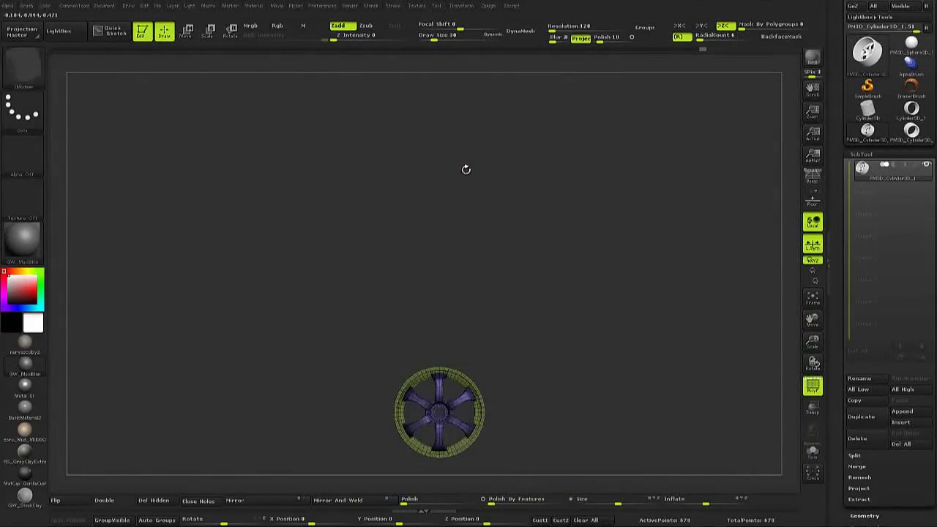
{"action": "key", "text": "f"}
Preview the smoothed six-spoke wheel in a three-quarter view showing rim depth
{"action": "key", "text": "shift+f"}
{"action": "mouse_move", "coordinate": [476, 213]}
{"action": "right_mouse_down"}
{"action": "mouse_move", "coordinate": [482, 177]}
{"action": "mouse_move", "coordinate": [468, 212]}
{"action": "right_mouse_up"}
{"action": "scroll", "coordinate": [466, 218], "scroll_direction": "up", "scroll_amount": 5}
{"action": "scroll", "coordinate": [463, 203], "scroll_direction": "down", "scroll_amount": 5}
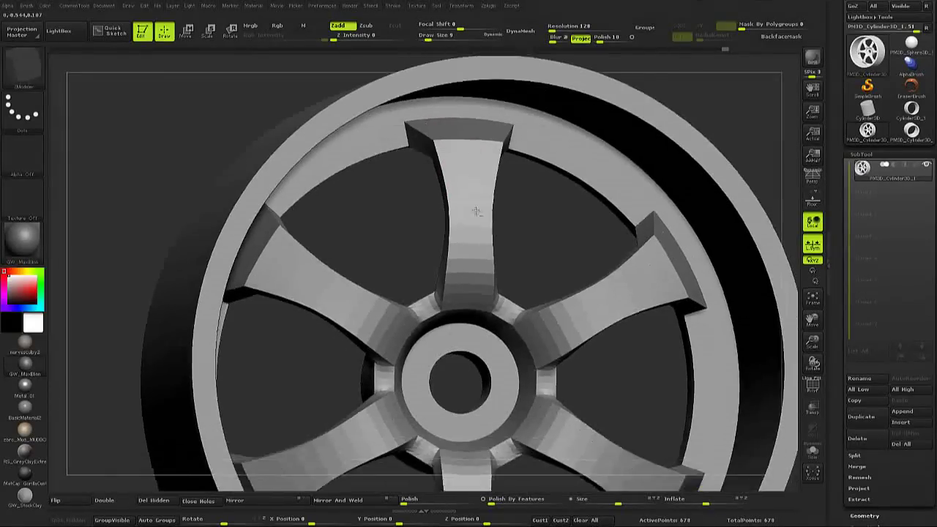
{"action": "scroll", "coordinate": [463, 203], "scroll_direction": "down", "scroll_amount": 3}
{"action": "mouse_move", "coordinate": [463, 202]}
{"action": "right_mouse_down"}
{"action": "mouse_move", "coordinate": [428, 272]}
{"action": "mouse_move", "coordinate": [440, 229]}
{"action": "right_mouse_up"}
{"action": "scroll", "coordinate": [441, 233], "scroll_direction": "up", "scroll_amount": 3}
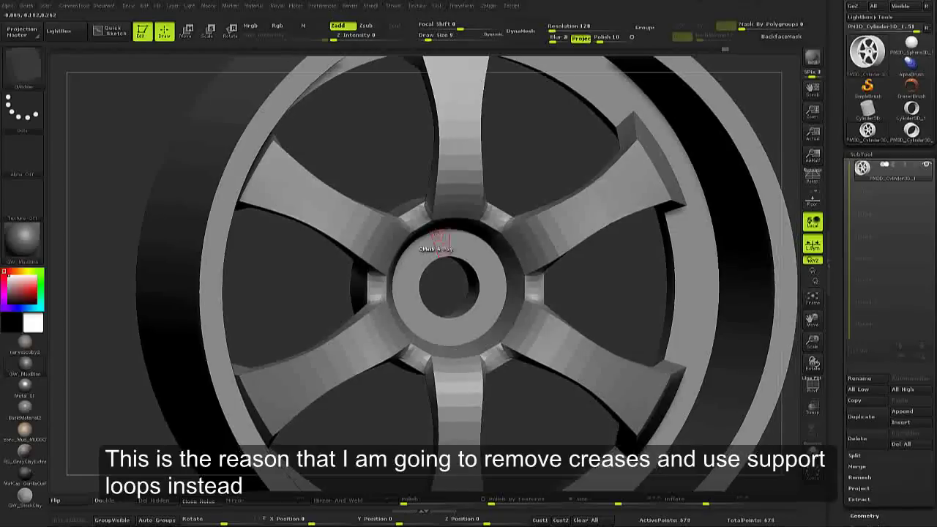
Remove all creases from the wheel with UncreaseAll and check the result in wireframe
{"action": "key", "text": "g"}
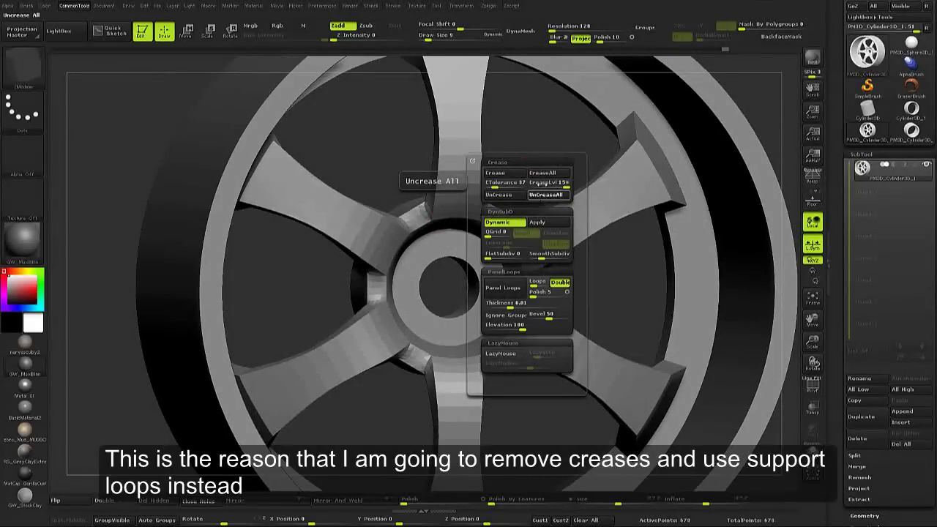
{"action": "left_click", "coordinate": [546, 194]}
{"action": "mouse_move", "coordinate": [519, 180]}
{"action": "right_mouse_down"}
{"action": "mouse_move", "coordinate": [532, 173]}
{"action": "mouse_move", "coordinate": [528, 233]}
{"action": "right_mouse_up"}
{"action": "key", "text": "shift+f"}
{"action": "key", "text": "shift+f"}
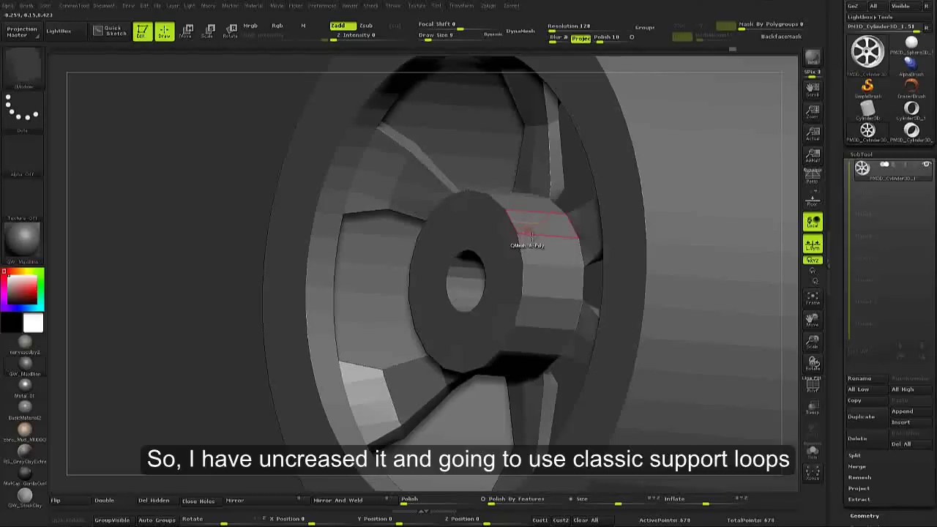
{"action": "scroll", "coordinate": [529, 233], "scroll_direction": "up", "scroll_amount": 3}
Insert a support edge loop around the hub with ZModeler Insert EdgeLoop
{"action": "key", "text": "space"}
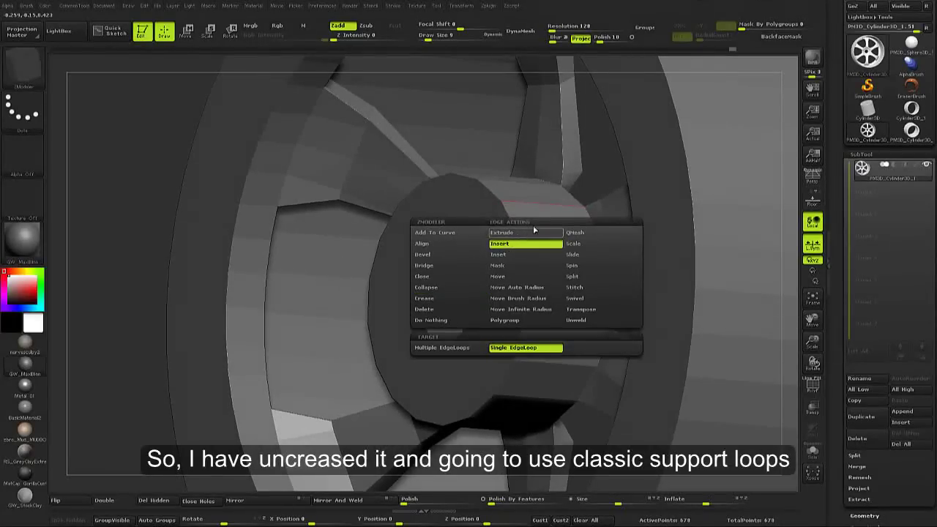
{"action": "left_click", "coordinate": [513, 243]}
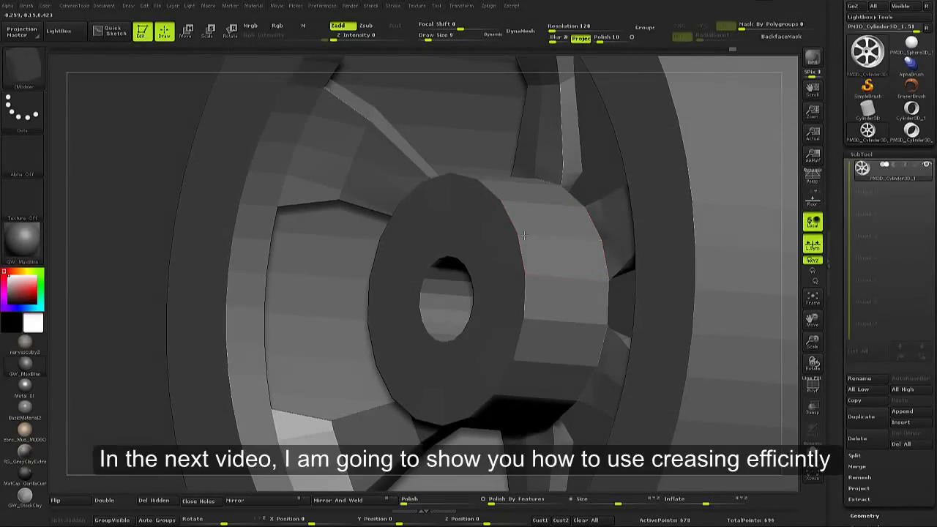
{"action": "key", "text": "shift+f"}
{"action": "key", "text": "shift+f"}
{"action": "key", "text": "shift+f"}
{"action": "left_click", "coordinate": [514, 234]}
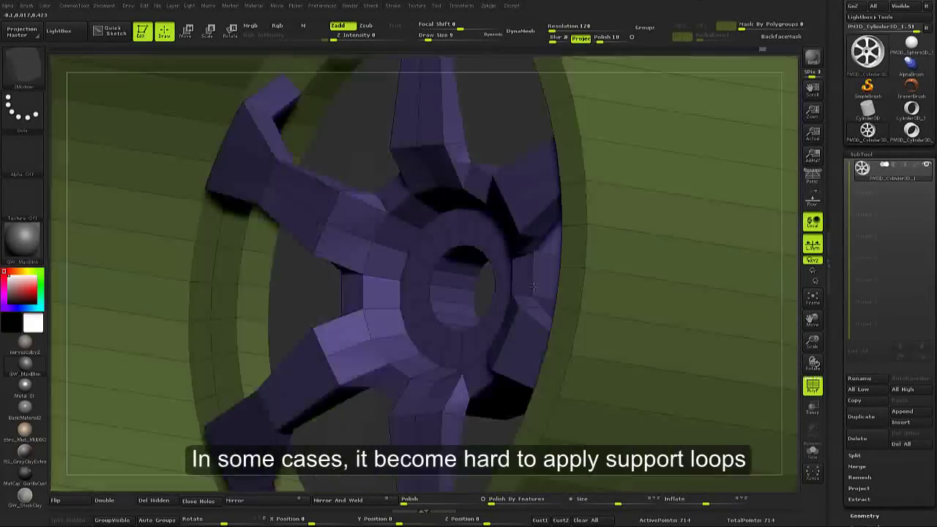
Bevel the edge loop around the hub hole from a front view
{"action": "left_click_drag", "start_coordinate": [473, 303], "coordinate": [478, 293]}
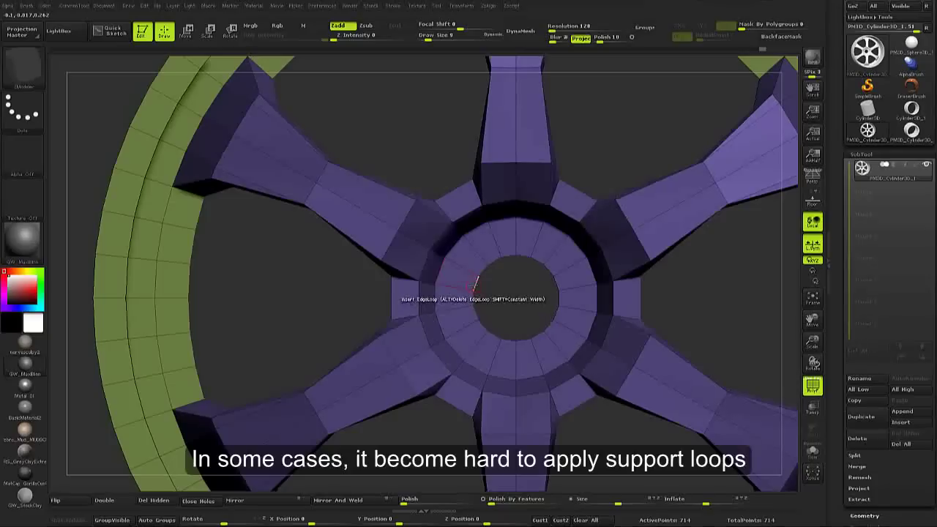
{"action": "key", "text": "space"}
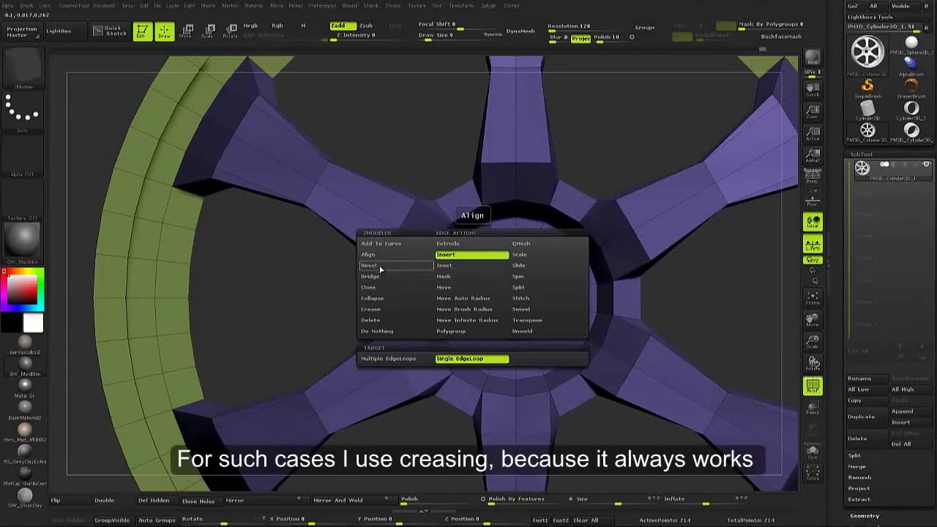
{"action": "left_click", "coordinate": [379, 267]}
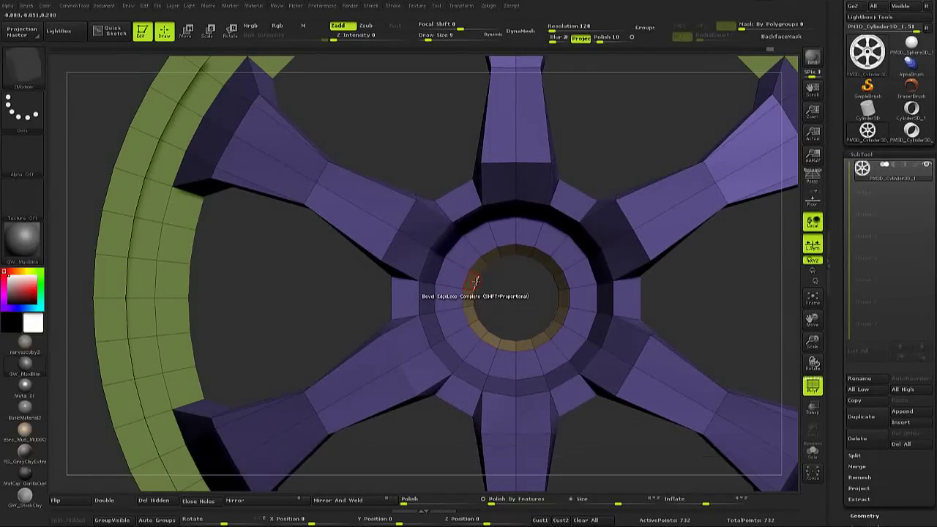
Insert support loops around the hub and spokes, checking them with Dynamic SubD and wireframe
{"action": "key", "text": "space"}
{"action": "left_click", "coordinate": [475, 262]}
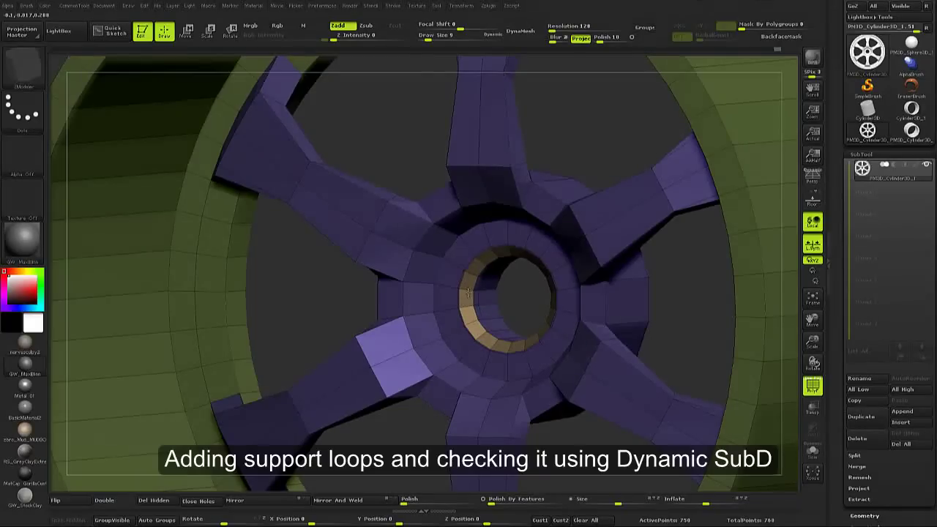
{"action": "key", "text": "d"}
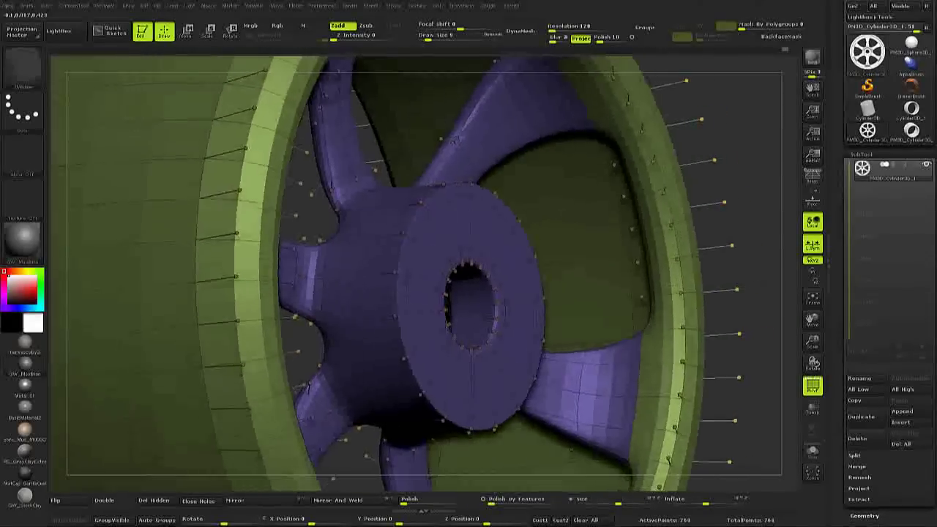
{"action": "left_click_drag", "start_coordinate": [464, 290], "coordinate": [478, 306]}
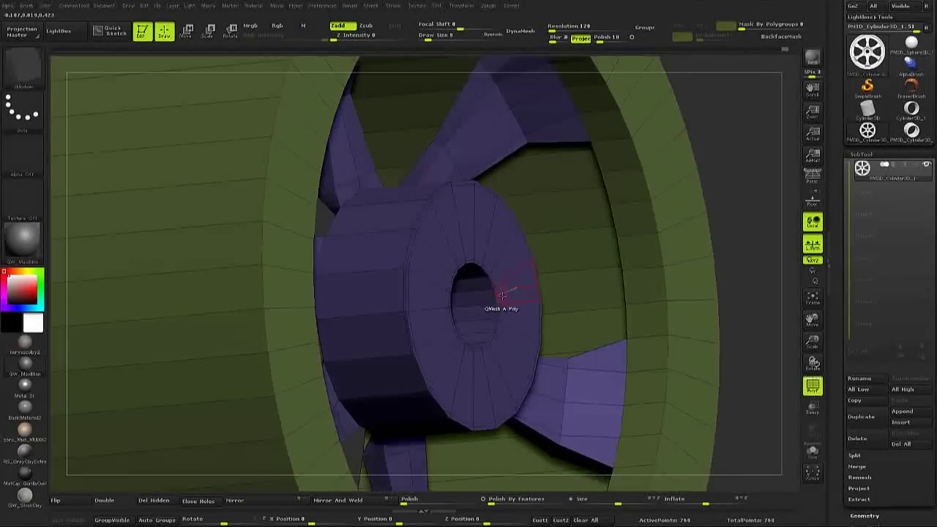
{"action": "left_click_drag", "start_coordinate": [502, 295], "coordinate": [488, 317]}
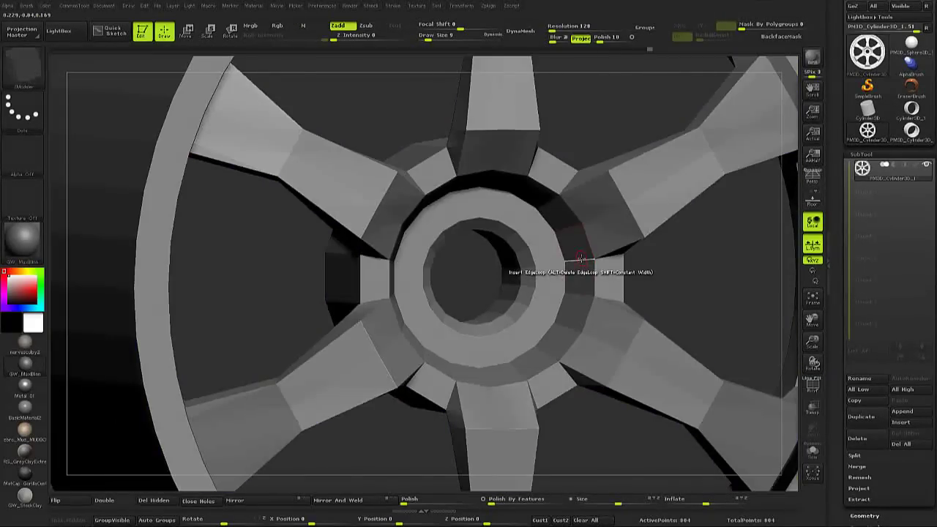
{"action": "key", "text": "shift+f"}
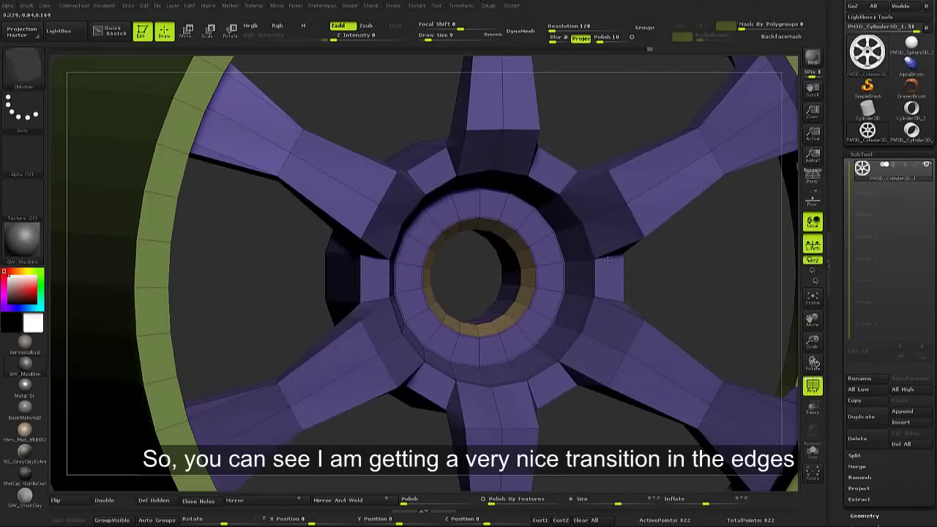
{"action": "left_click_drag", "start_coordinate": [607, 260], "coordinate": [578, 315]}
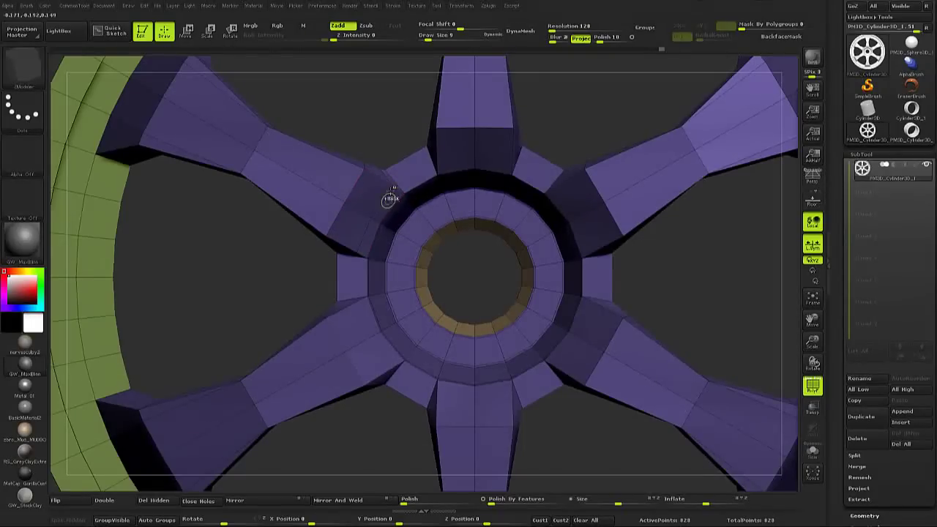
{"action": "mouse_move", "coordinate": [390, 200]}
{"action": "left_mouse_down"}
{"action": "mouse_move", "coordinate": [425, 172]}
{"action": "mouse_move", "coordinate": [423, 151]}
{"action": "left_mouse_up"}
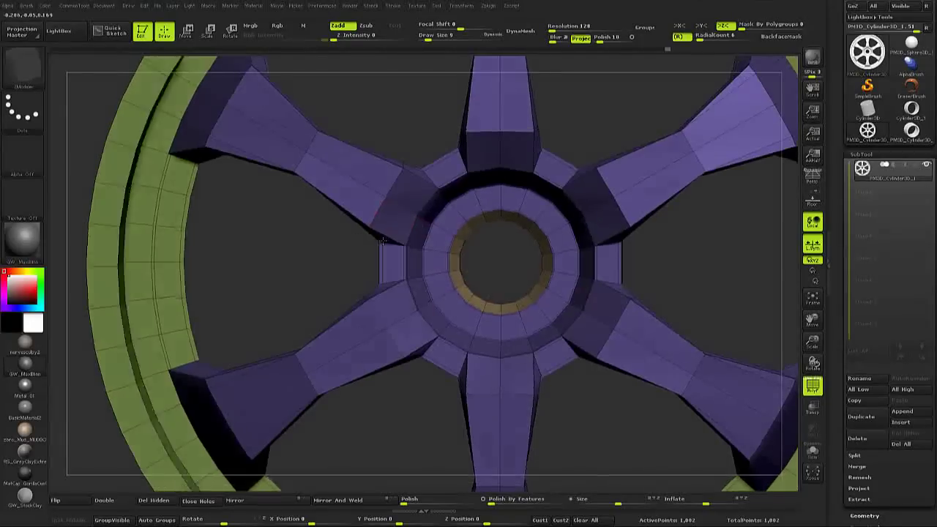
{"action": "mouse_move", "coordinate": [382, 240]}
{"action": "left_mouse_down"}
{"action": "mouse_move", "coordinate": [414, 214]}
{"action": "mouse_move", "coordinate": [583, 300]}
{"action": "mouse_move", "coordinate": [518, 234]}
{"action": "mouse_move", "coordinate": [364, 257]}
{"action": "left_mouse_up"}
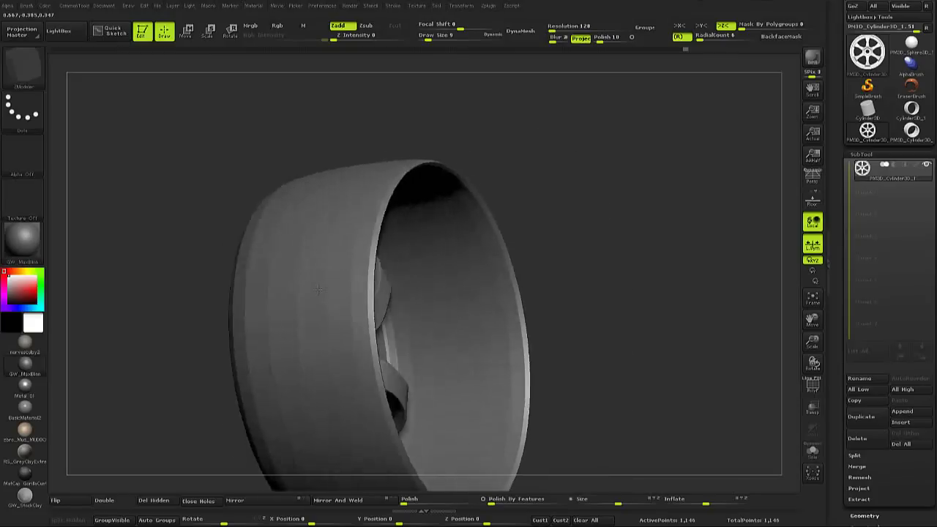
Inspect the rim's new support loops from three-quarter and oblique views, toggling the wireframe
{"action": "right_click_drag", "start_coordinate": [318, 290], "coordinate": [474, 271]}
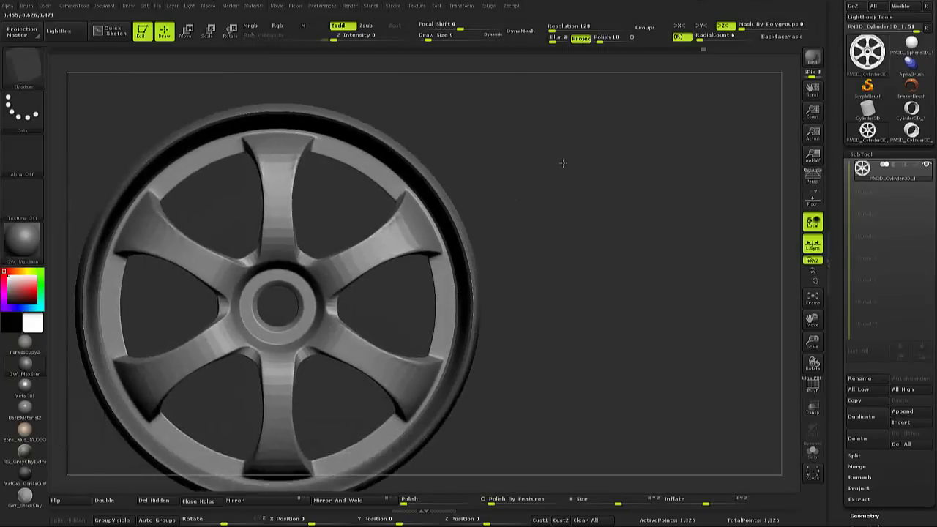
{"action": "left_click_drag", "start_coordinate": [562, 162], "coordinate": [468, 168]}
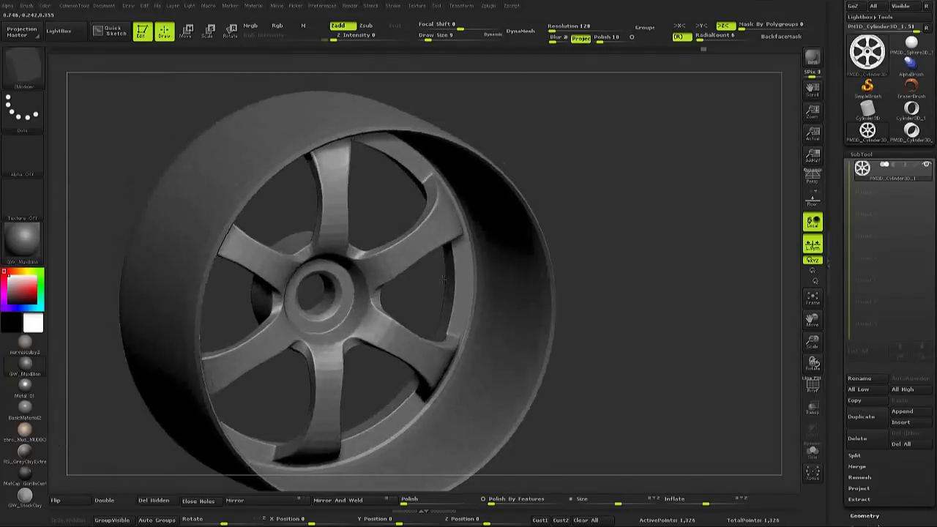
{"action": "key", "text": "shift+f"}
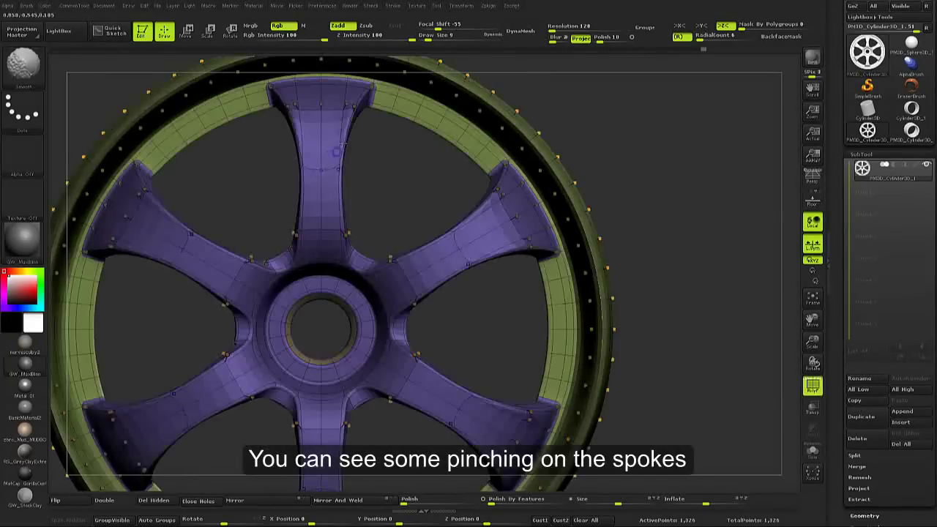
{"action": "key", "text": "shift+f"}
{"action": "left_click_drag", "start_coordinate": [335, 63], "coordinate": [335, 189]}
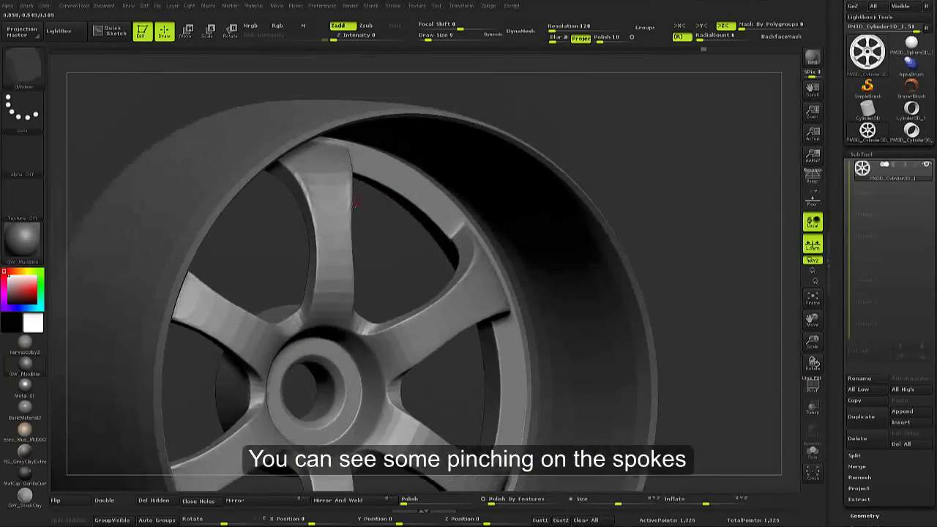
{"action": "left_click_drag", "start_coordinate": [322, 199], "coordinate": [506, 150]}
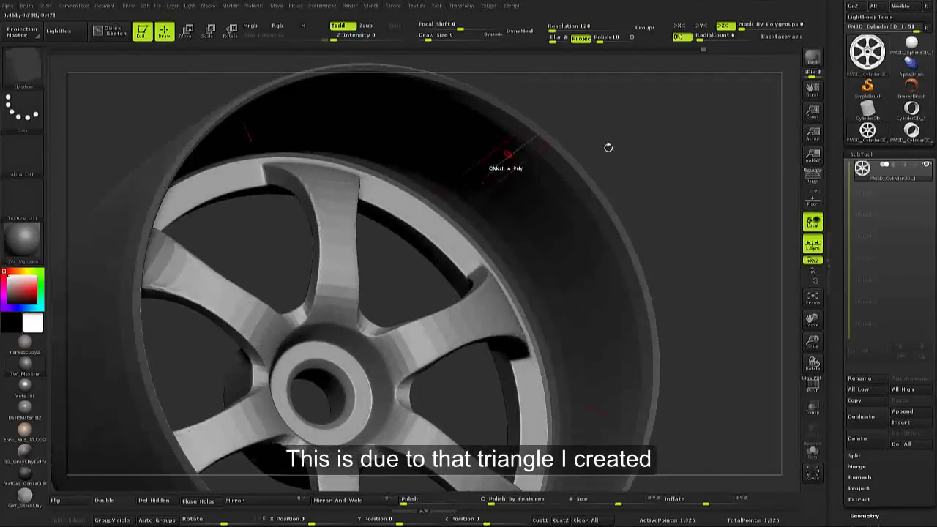
Check the smoothed spokes for pinching, then return to the low-poly cage in front view
{"action": "key", "text": "space"}
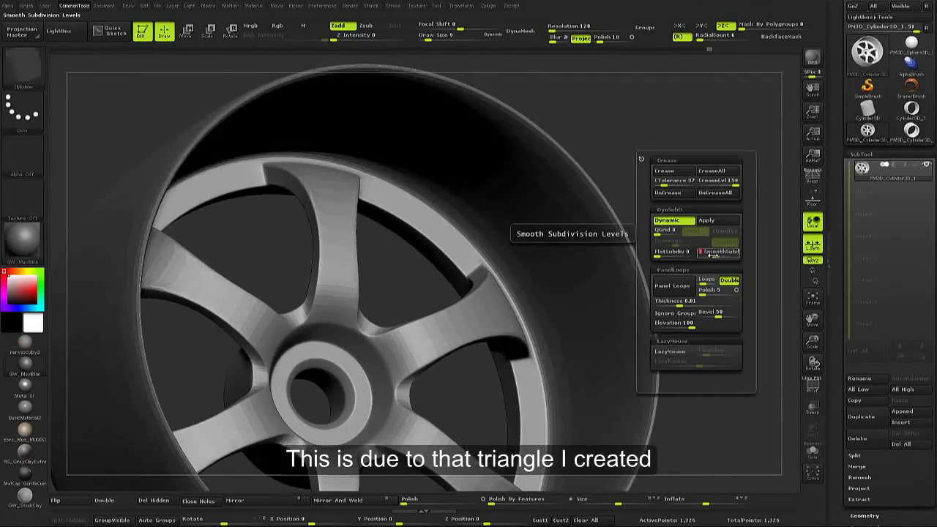
{"action": "left_click_drag", "start_coordinate": [556, 241], "coordinate": [336, 260]}
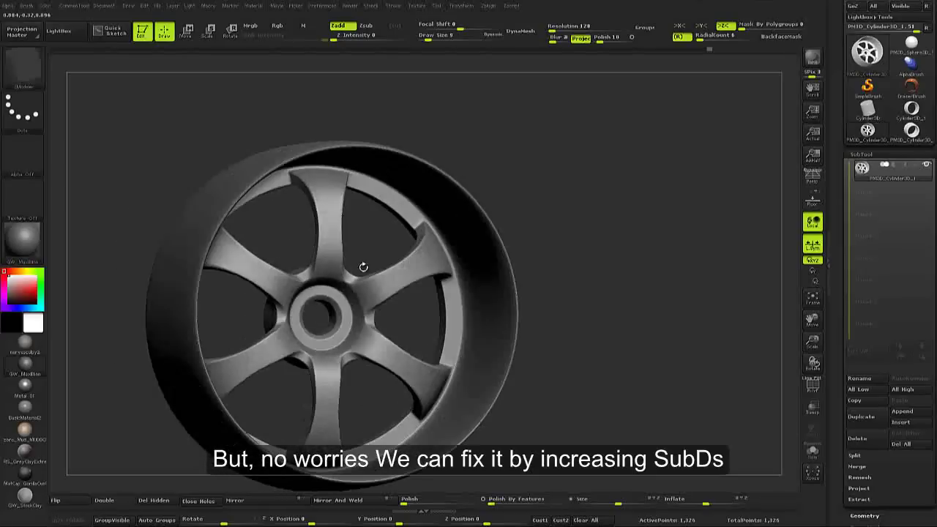
{"action": "mouse_move", "coordinate": [336, 261]}
{"action": "left_mouse_down"}
{"action": "mouse_move", "coordinate": [321, 199]}
{"action": "mouse_move", "coordinate": [398, 198]}
{"action": "left_mouse_up"}
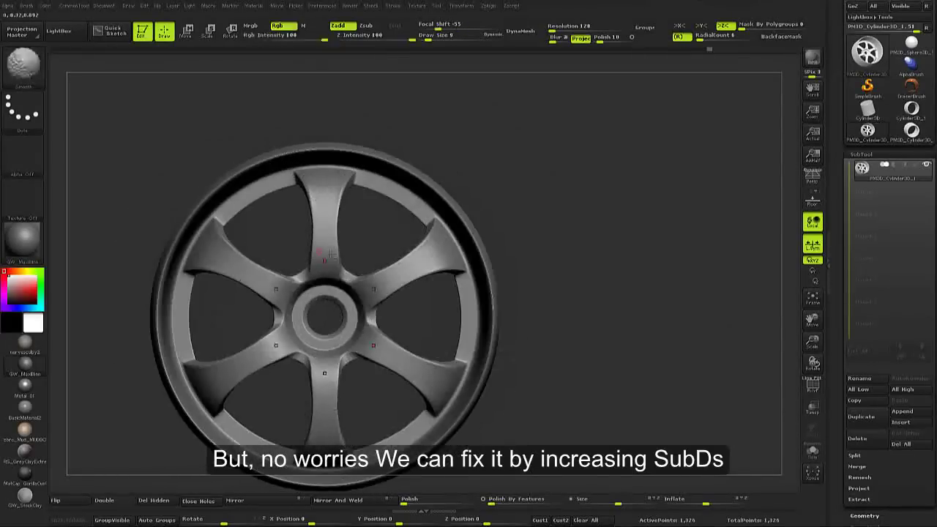
{"action": "key", "text": "shift+f"}
{"action": "key", "text": "shift+d"}
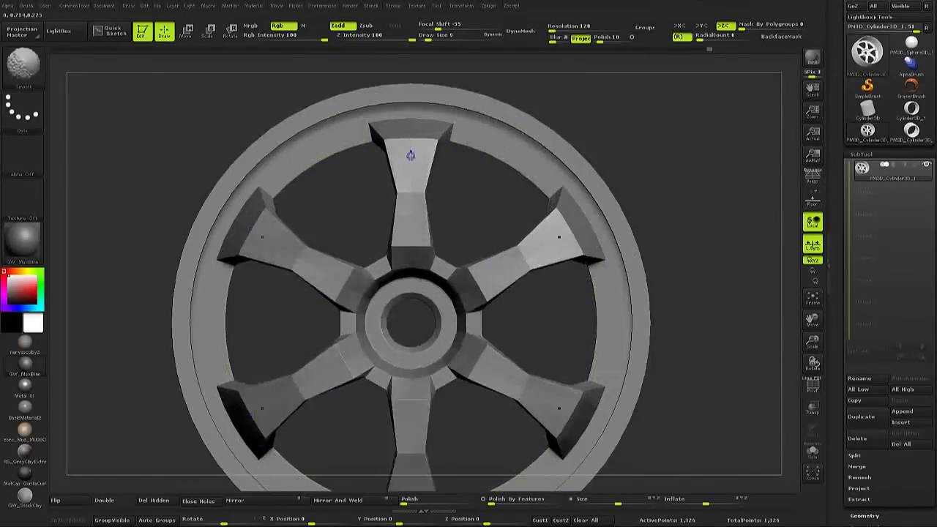
{"action": "mouse_move", "coordinate": [413, 147]}
{"action": "left_mouse_down"}
{"action": "mouse_move", "coordinate": [405, 161]}
{"action": "mouse_move", "coordinate": [469, 175]}
{"action": "left_mouse_up"}
{"action": "key", "text": "shift+f"}
{"action": "key", "text": "b"}
{"action": "key", "text": "z"}
{"action": "key", "text": "m"}
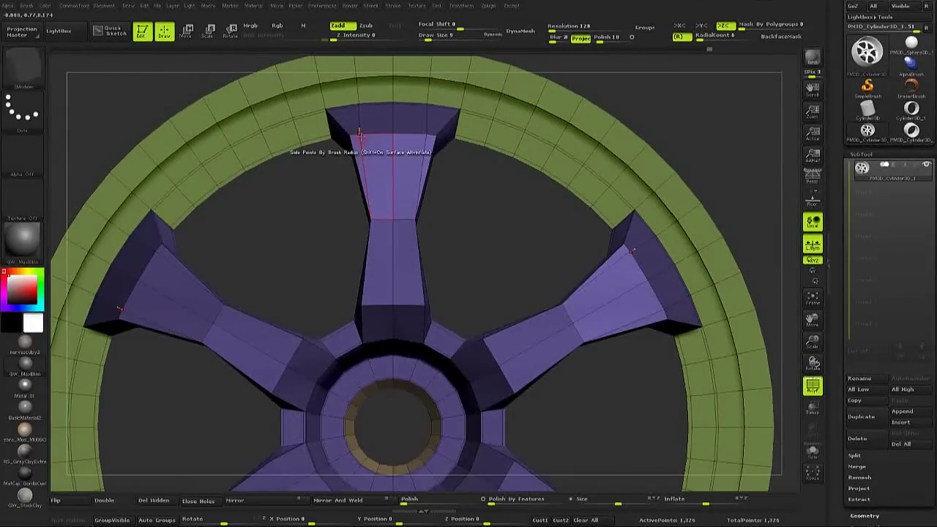
Toggle smooth subdivision and wireframe to inspect the wheel's new spoke loop from three-quarter view
{"action": "left_click_drag", "start_coordinate": [360, 133], "coordinate": [357, 152]}
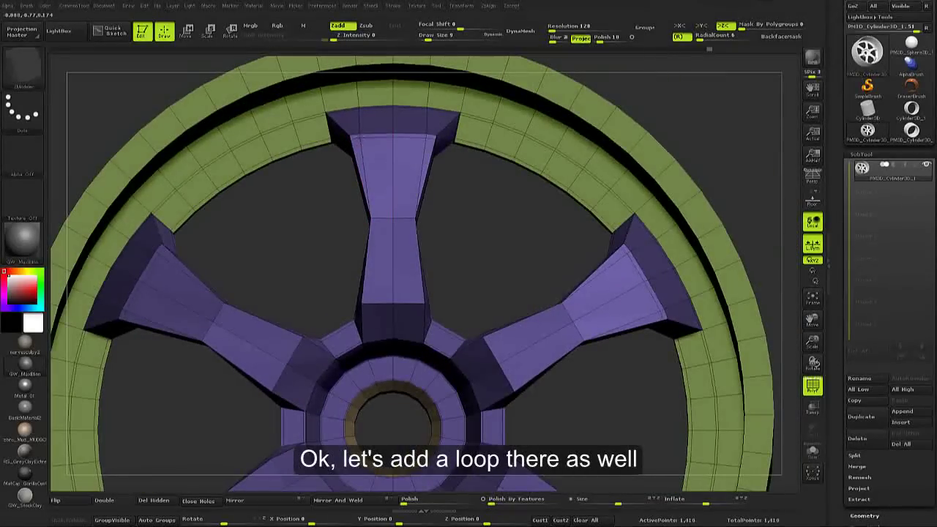
{"action": "key", "text": "shift+f"}
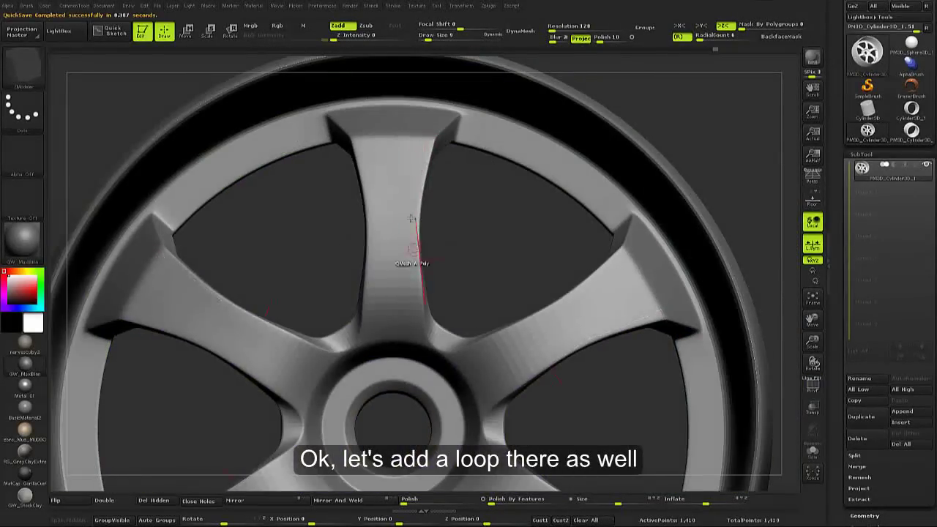
{"action": "key", "text": "f"}
{"action": "mouse_move", "coordinate": [440, 234]}
{"action": "left_mouse_down"}
{"action": "mouse_move", "coordinate": [411, 245]}
{"action": "mouse_move", "coordinate": [411, 220]}
{"action": "left_mouse_up"}
{"action": "key", "text": "shift+f"}
{"action": "key", "text": "shift+f"}
{"action": "key", "text": "shift+d"}
{"action": "key", "text": "space"}
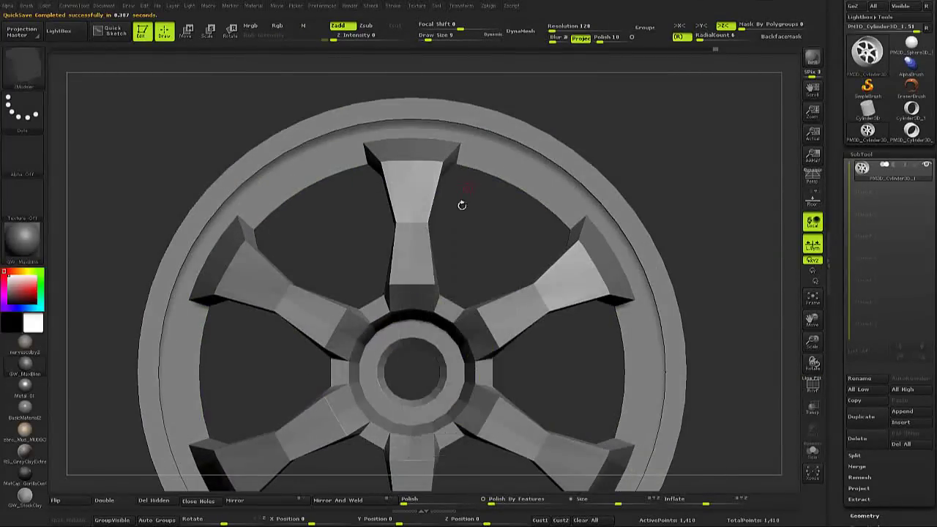
{"action": "key", "text": "space"}
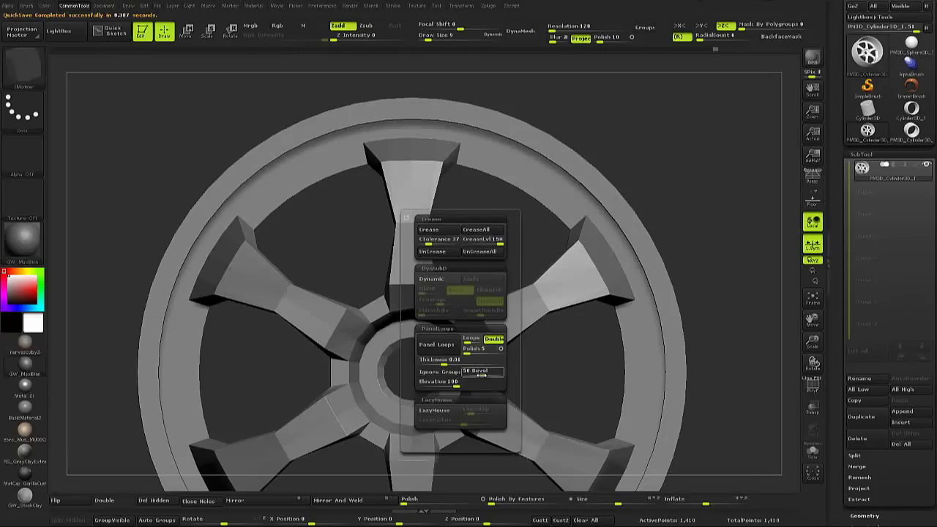
{"action": "key", "text": "d"}
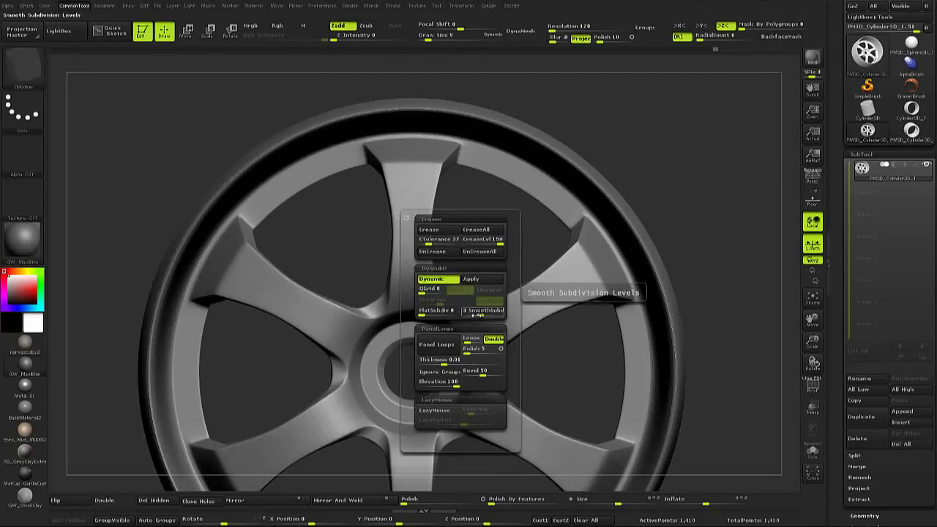
{"action": "key", "text": "shift+f"}
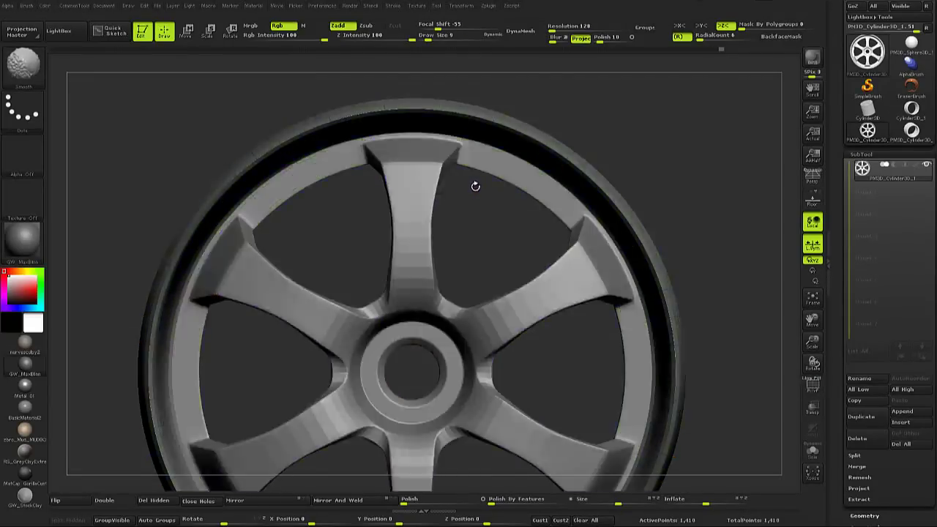
{"action": "key", "text": "shift+f"}
Mask everything except the top spoke and try moving and scaling it with Transpose
{"action": "key", "text": "shift+d"}
{"action": "key", "text": "ctrl"}
{"action": "left_click_drag", "start_coordinate": [459, 203], "coordinate": [377, 241], "text": "ctrl"}
{"action": "key", "text": "ctrl+i"}
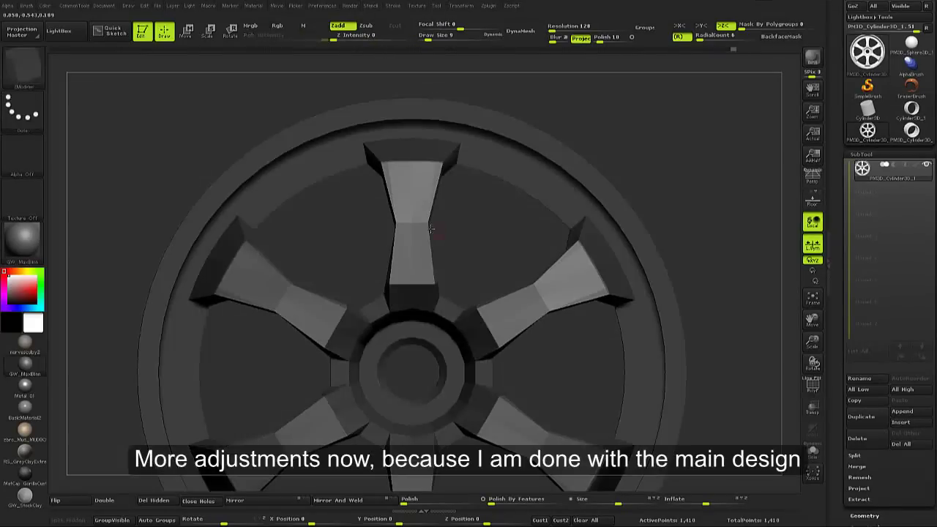
{"action": "key", "text": "w"}
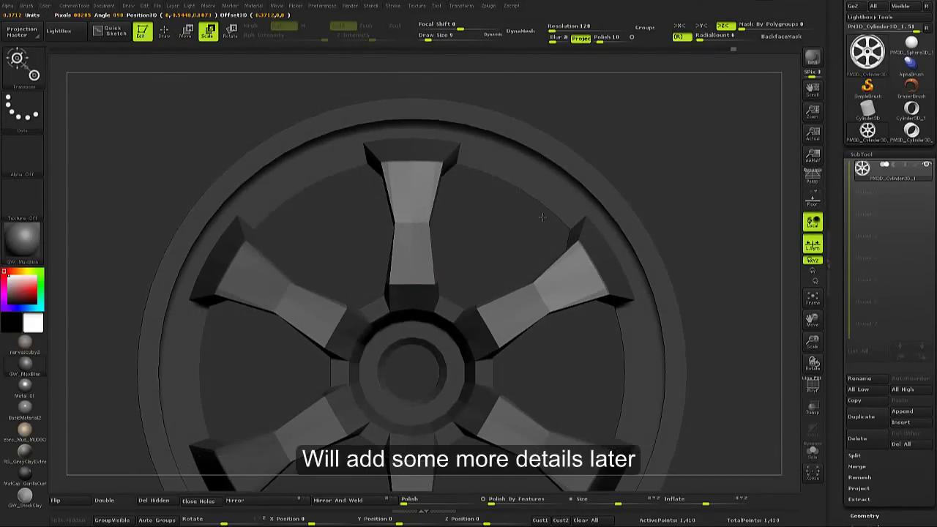
{"action": "key", "text": "q"}
Preview the smoothed six-spoke wheel from the front, then return to the low-poly cage
{"action": "key", "text": "d"}
{"action": "key", "text": "shift+f"}
{"action": "key", "text": "shift+f"}
{"action": "mouse_move", "coordinate": [468, 260]}
{"action": "left_mouse_down"}
{"action": "mouse_move", "coordinate": [443, 212]}
{"action": "mouse_move", "coordinate": [517, 289]}
{"action": "left_mouse_up"}
{"action": "key", "text": "shift+f"}
{"action": "key", "text": "shift+f"}
{"action": "key", "text": "shift+d"}
{"action": "key", "text": "b"}
{"action": "key", "text": "z"}
{"action": "key", "text": "m"}
{"action": "right_click_drag", "start_coordinate": [517, 289], "coordinate": [529, 309], "text": "ctrl"}
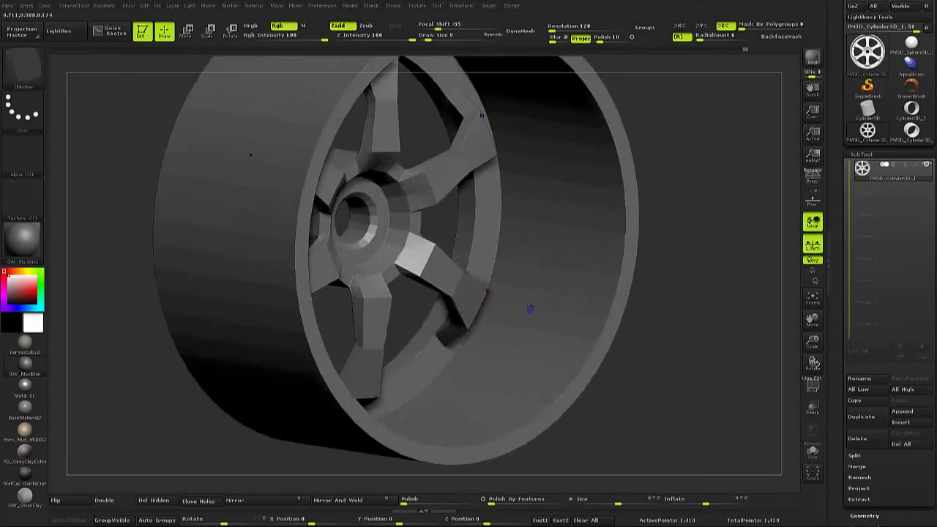
{"action": "key", "text": "shift+f"}
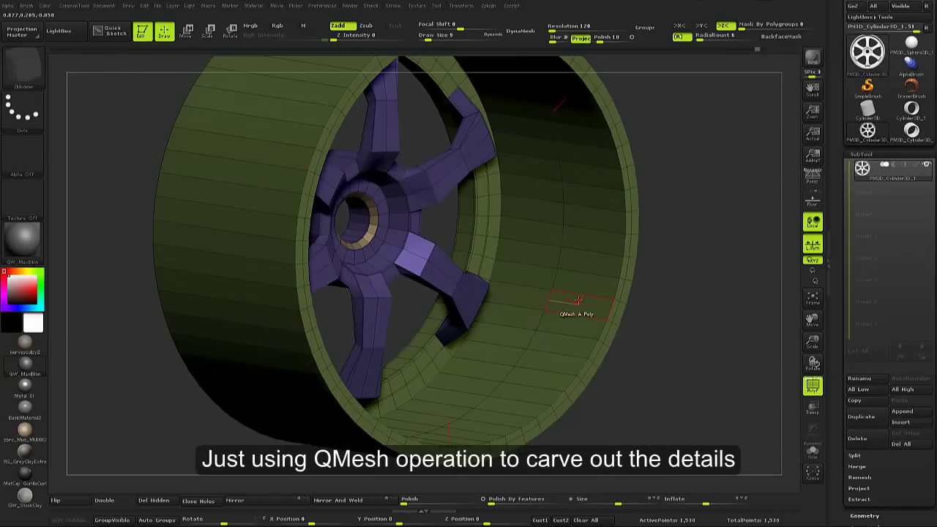
Set the QMesh target to Polyloop and push the outer rim surface inward
{"action": "key", "text": "space"}
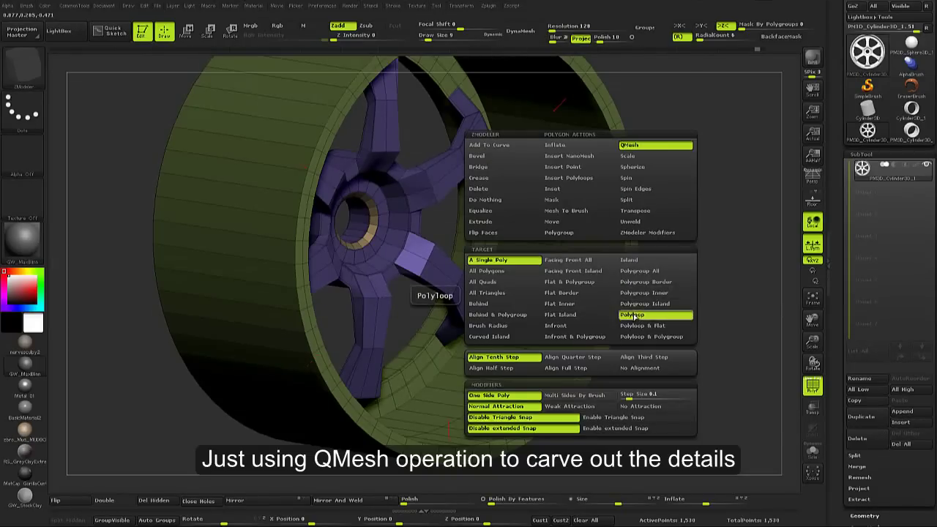
{"action": "left_click", "coordinate": [633, 315]}
{"action": "left_click_drag", "start_coordinate": [586, 276], "coordinate": [602, 286]}
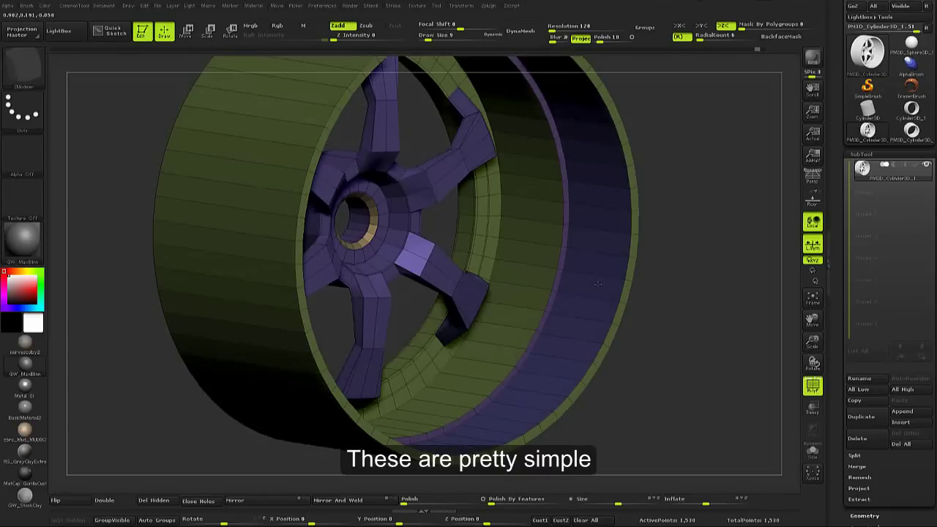
{"action": "mouse_move", "coordinate": [598, 283]}
{"action": "right_mouse_down"}
{"action": "mouse_move", "coordinate": [542, 293]}
{"action": "mouse_move", "coordinate": [537, 273]}
{"action": "right_mouse_up"}
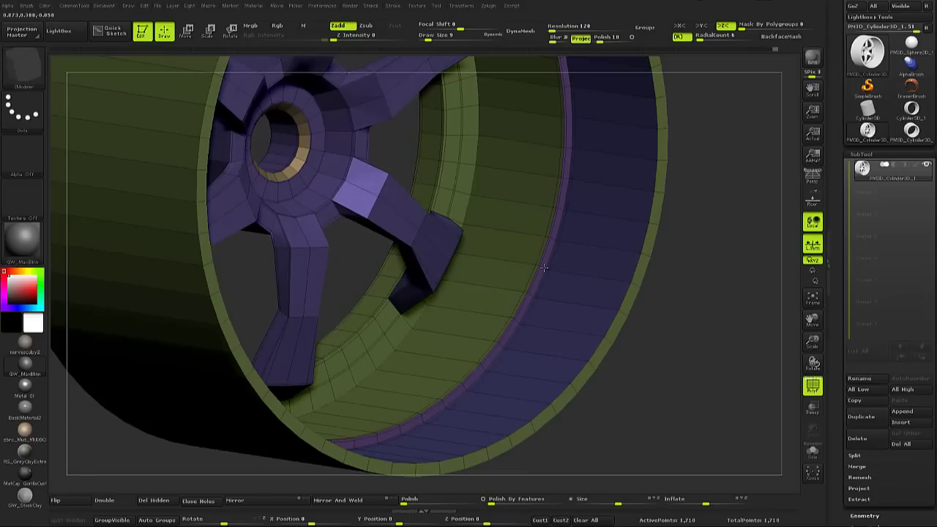
Preview the smoothed wheel from front and three-quarter views, then return to the low-poly cage
{"action": "key", "text": "shift+f"}
{"action": "key", "text": "f"}
{"action": "mouse_move", "coordinate": [519, 247]}
{"action": "right_mouse_down"}
{"action": "mouse_move", "coordinate": [605, 282]}
{"action": "mouse_move", "coordinate": [440, 260]}
{"action": "right_mouse_up"}
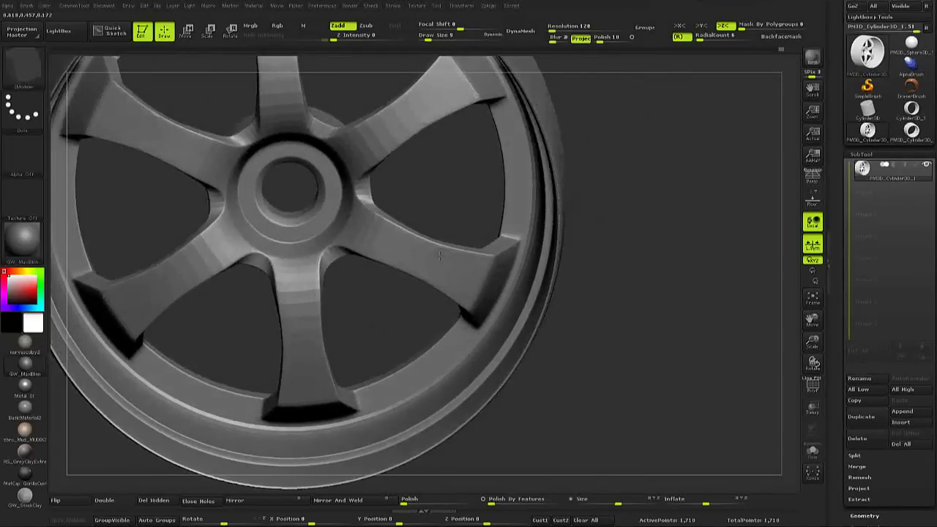
{"action": "key", "text": "f"}
{"action": "right_click_drag", "start_coordinate": [355, 243], "coordinate": [418, 230], "text": "shift"}
{"action": "key", "text": "f"}
{"action": "key", "text": "shift+f"}
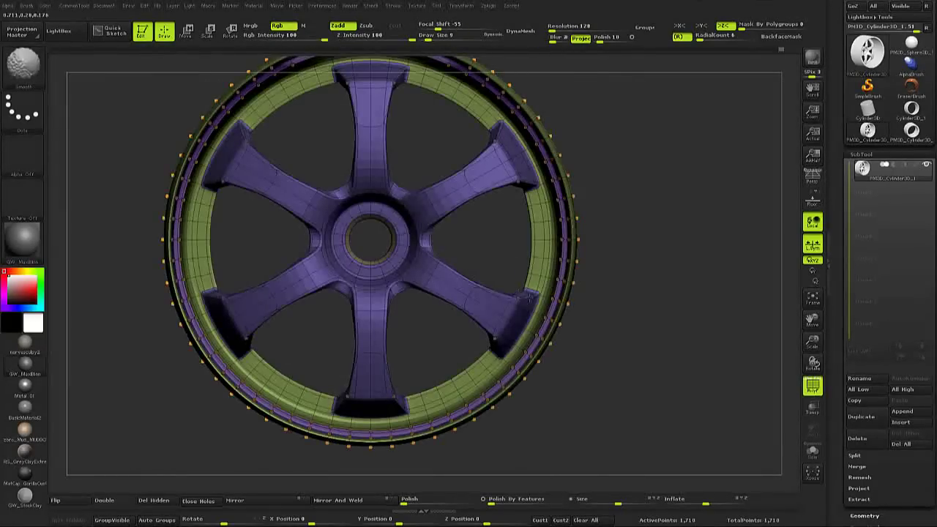
{"action": "key", "text": "shift+f"}
{"action": "right_click_drag", "start_coordinate": [535, 293], "coordinate": [621, 316]}
{"action": "key", "text": "shift+f"}
{"action": "key", "text": "b"}
{"action": "key", "text": "z"}
{"action": "key", "text": "m"}
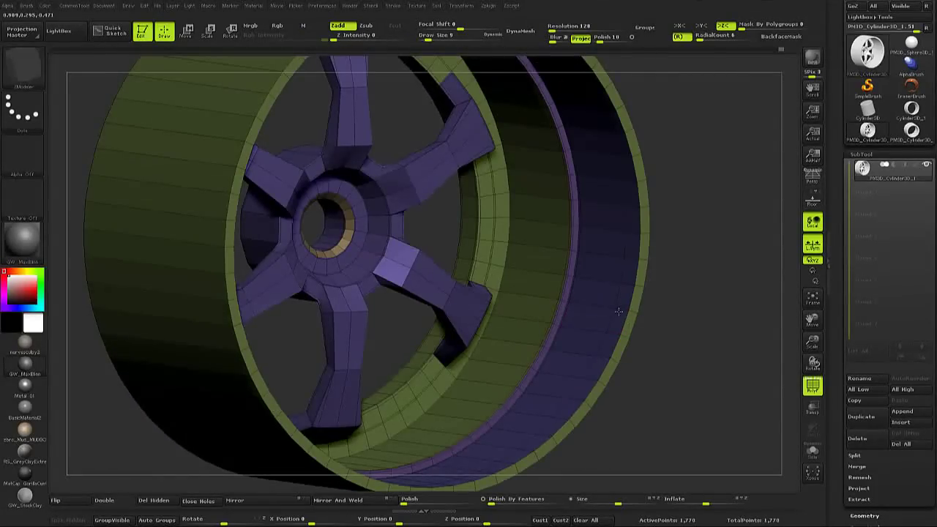
Insert an edge loop around the rim and QMesh-extrude the new inner band to shape the groove
{"action": "right_click_drag", "start_coordinate": [637, 309], "coordinate": [658, 281]}
{"action": "left_click", "coordinate": [659, 281]}
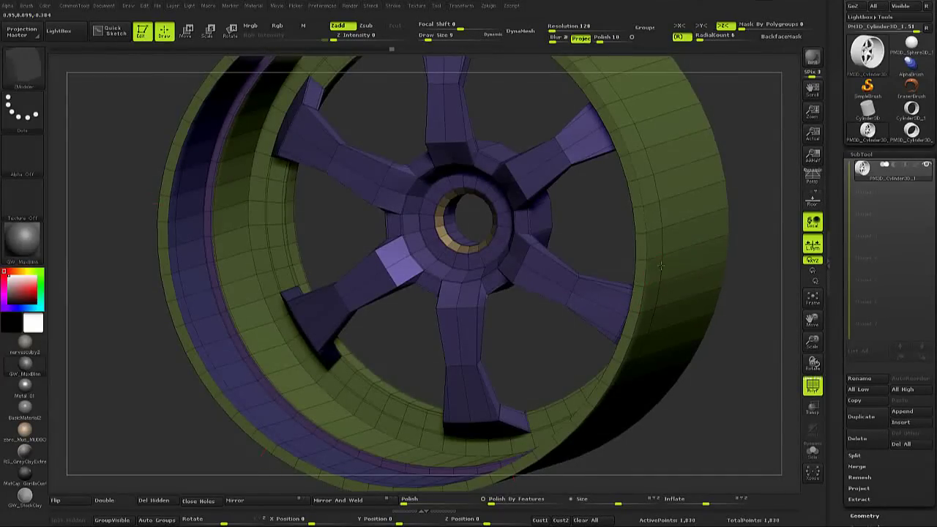
{"action": "left_click_drag", "start_coordinate": [661, 266], "coordinate": [655, 297]}
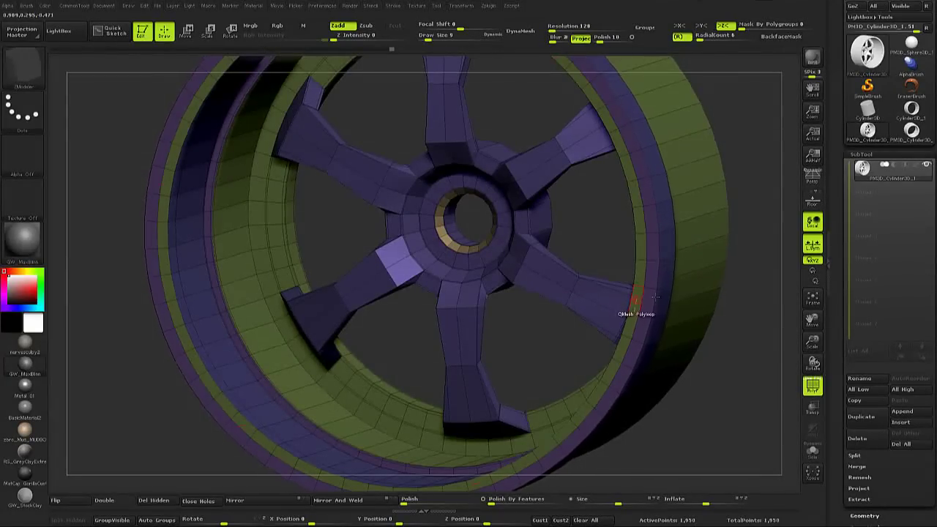
{"action": "right_click_drag", "start_coordinate": [635, 300], "coordinate": [632, 318]}
{"action": "left_click_drag", "start_coordinate": [620, 315], "coordinate": [632, 325]}
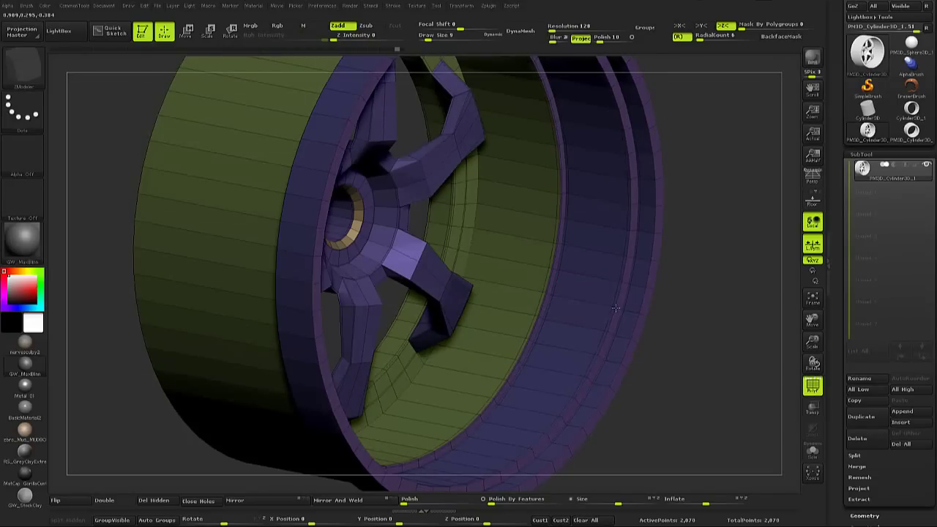
Preview the smoothed wheel, then zoom in close on the rim edge in the low-poly cage
{"action": "key", "text": "d"}
{"action": "key", "text": "shift+f"}
{"action": "mouse_move", "coordinate": [615, 307]}
{"action": "left_mouse_down"}
{"action": "mouse_move", "coordinate": [605, 273]}
{"action": "mouse_move", "coordinate": [581, 263]}
{"action": "left_mouse_up"}
{"action": "key", "text": "shift+f"}
{"action": "key", "text": "shift+f"}
{"action": "key", "text": "shift+f"}
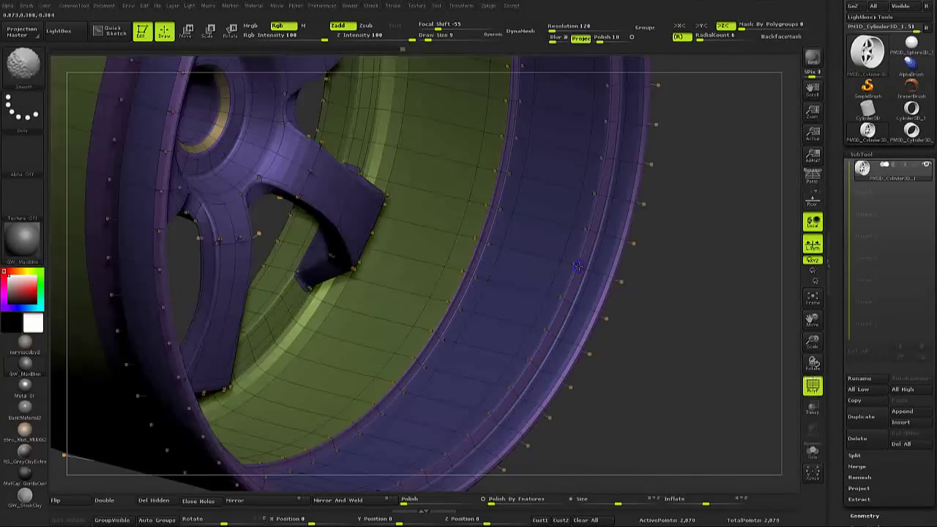
{"action": "key", "text": "shift+d"}
{"action": "right_click_drag", "start_coordinate": [579, 266], "coordinate": [480, 262], "text": "alt"}
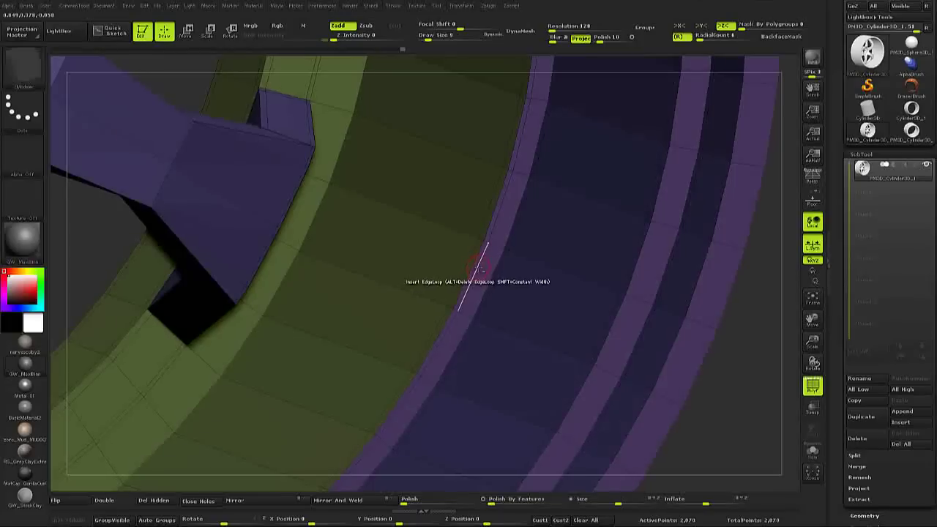
Recheck the smoothed rim from several angles, toggling Dynamic SubD and polygroup colours
{"action": "key", "text": "d"}
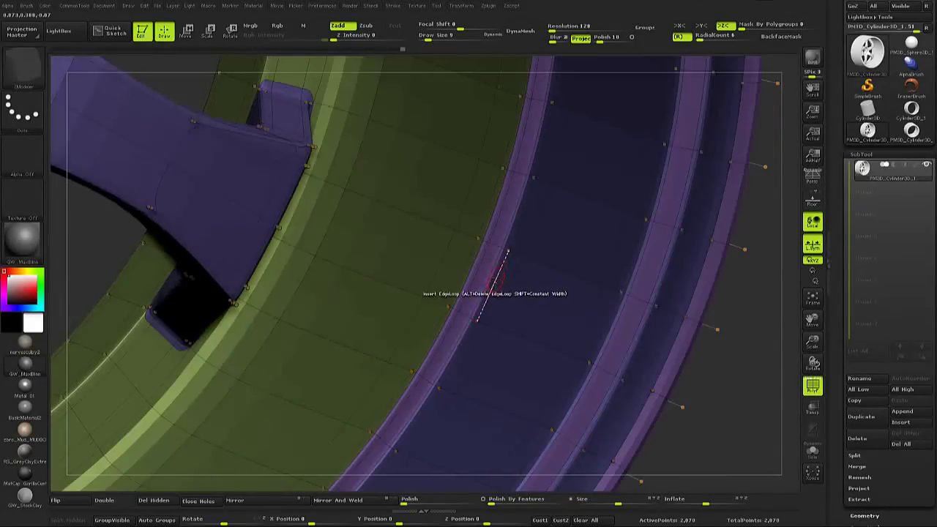
{"action": "mouse_move", "coordinate": [495, 271]}
{"action": "right_mouse_down"}
{"action": "mouse_move", "coordinate": [490, 265]}
{"action": "mouse_move", "coordinate": [600, 220]}
{"action": "right_mouse_up"}
{"action": "key", "text": "shift+f"}
{"action": "key", "text": "space"}
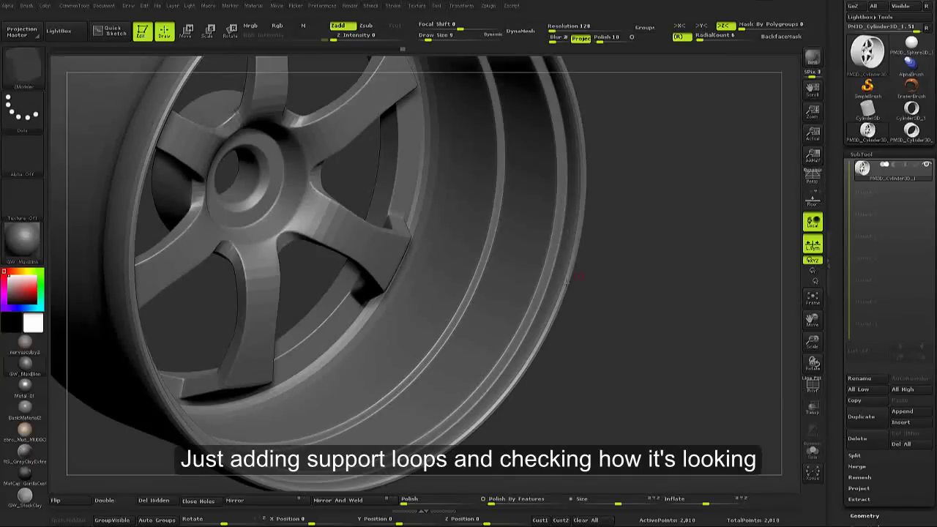
{"action": "key", "text": "shift+f"}
{"action": "key", "text": "shift+d"}
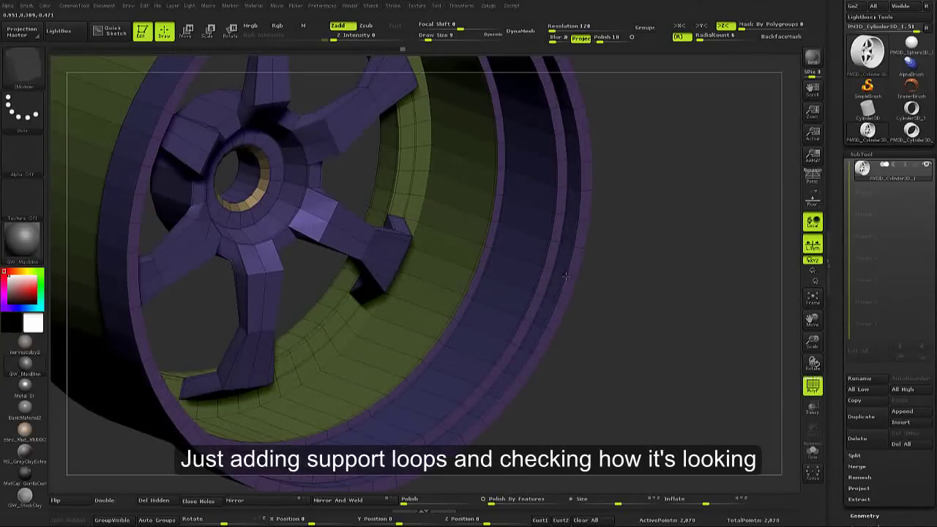
{"action": "mouse_move", "coordinate": [584, 278]}
{"action": "right_mouse_down"}
{"action": "mouse_move", "coordinate": [597, 268]}
{"action": "mouse_move", "coordinate": [569, 276]}
{"action": "right_mouse_up"}
{"action": "key", "text": "shift+f"}
{"action": "key", "text": "shift+f"}
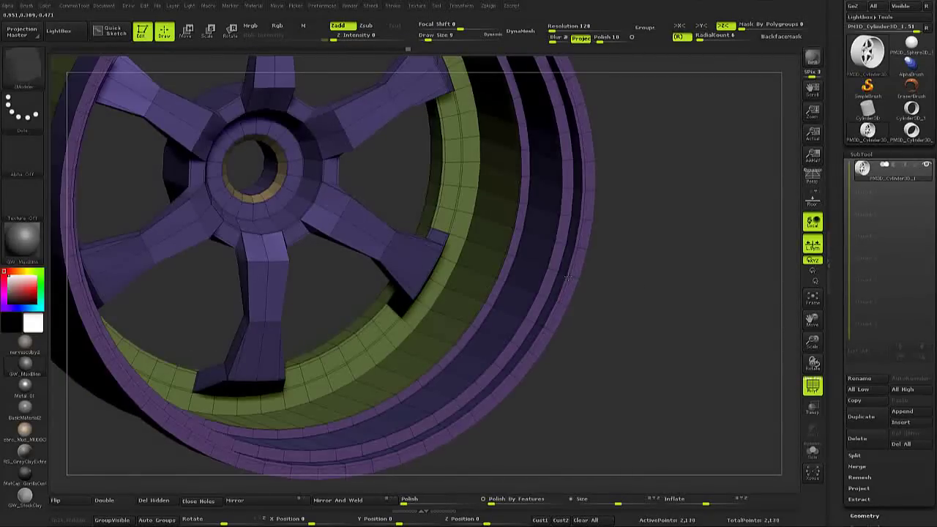
{"action": "key", "text": "d"}
{"action": "mouse_move", "coordinate": [586, 281]}
{"action": "right_mouse_down"}
{"action": "mouse_move", "coordinate": [597, 271]}
{"action": "mouse_move", "coordinate": [602, 279]}
{"action": "mouse_move", "coordinate": [593, 280]}
{"action": "mouse_move", "coordinate": [607, 285]}
{"action": "mouse_move", "coordinate": [605, 244]}
{"action": "right_mouse_up"}
{"action": "key", "text": "shift+f"}
{"action": "key", "text": "shift+f"}
{"action": "key", "text": "shift+d"}
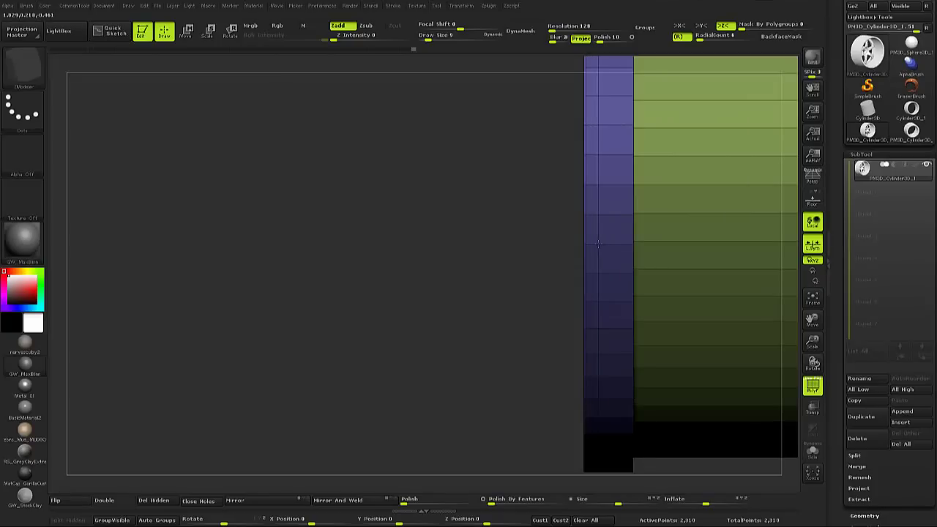
Delete an extra rim edge loop, then add a support loop along the rim's outer lip
{"action": "right_click_drag", "start_coordinate": [603, 258], "coordinate": [640, 240]}
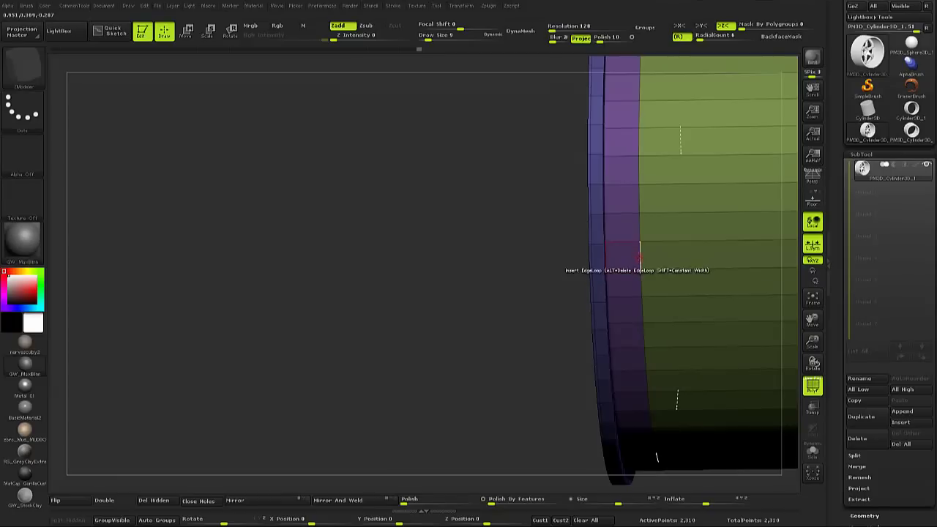
{"action": "left_click", "coordinate": [639, 249], "text": "alt"}
{"action": "key", "text": "shift"}
{"action": "right_click_drag", "start_coordinate": [608, 247], "coordinate": [601, 265]}
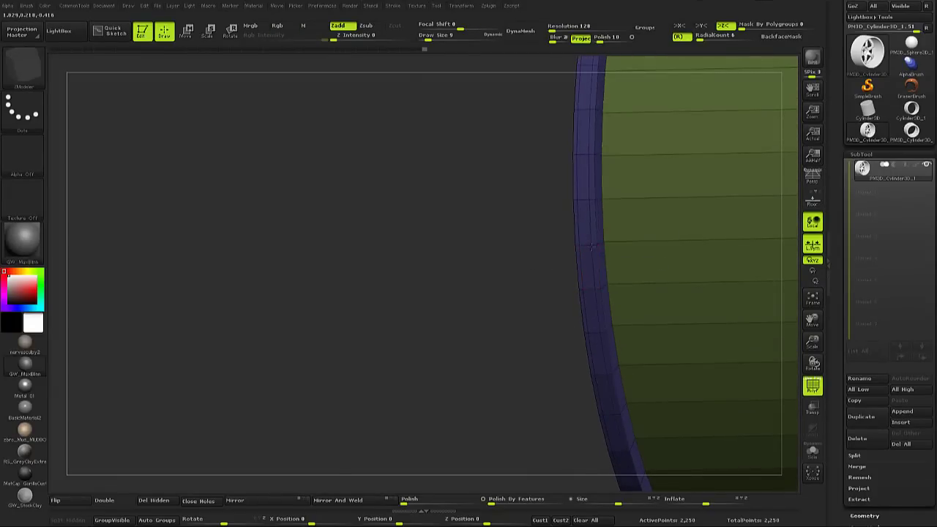
{"action": "right_click_drag", "start_coordinate": [595, 247], "coordinate": [605, 250]}
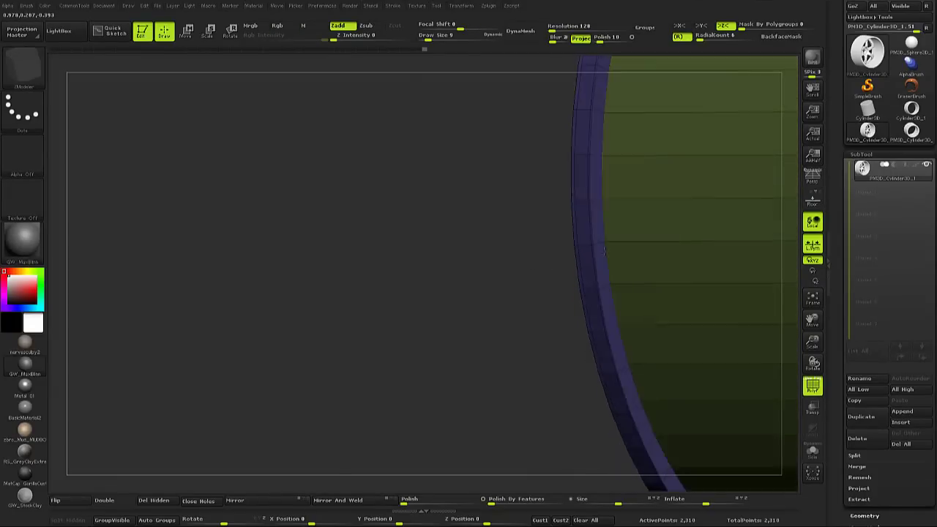
{"action": "left_click", "coordinate": [614, 241]}
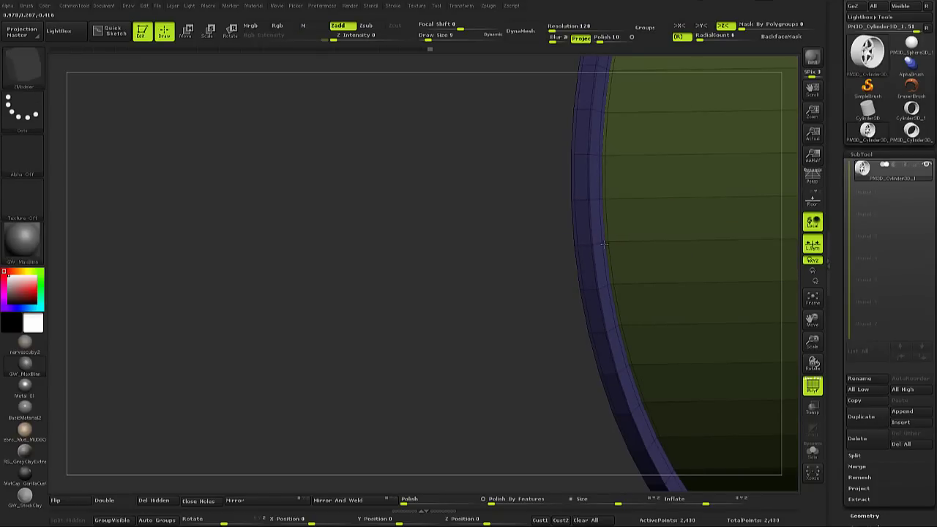
{"action": "key", "text": "shift+f"}
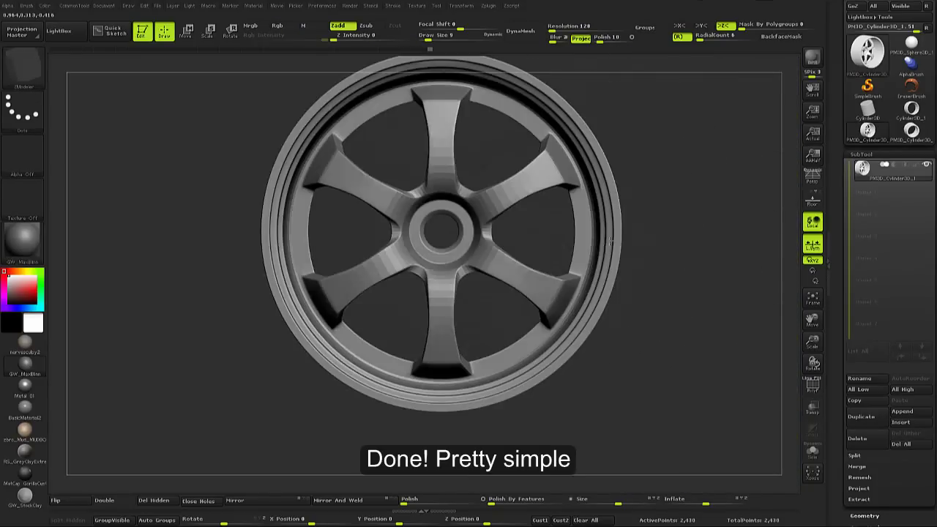
{"action": "mouse_move", "coordinate": [558, 254]}
{"action": "left_mouse_down"}
{"action": "mouse_move", "coordinate": [578, 255]}
{"action": "mouse_move", "coordinate": [521, 271]}
{"action": "left_mouse_up"}
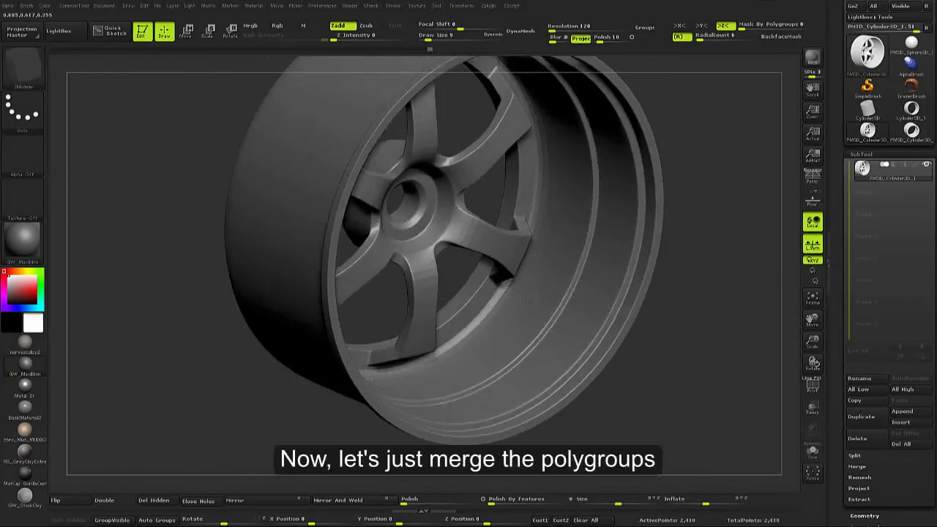
{"action": "mouse_move", "coordinate": [521, 270]}
{"action": "left_mouse_down"}
{"action": "mouse_move", "coordinate": [456, 195]}
{"action": "mouse_move", "coordinate": [484, 181]}
{"action": "left_mouse_up"}
Isolate the outer rim and merge its faces into one polygroup with Ctrl+W
{"action": "key", "text": "shift"}
{"action": "key", "text": "shift+f"}
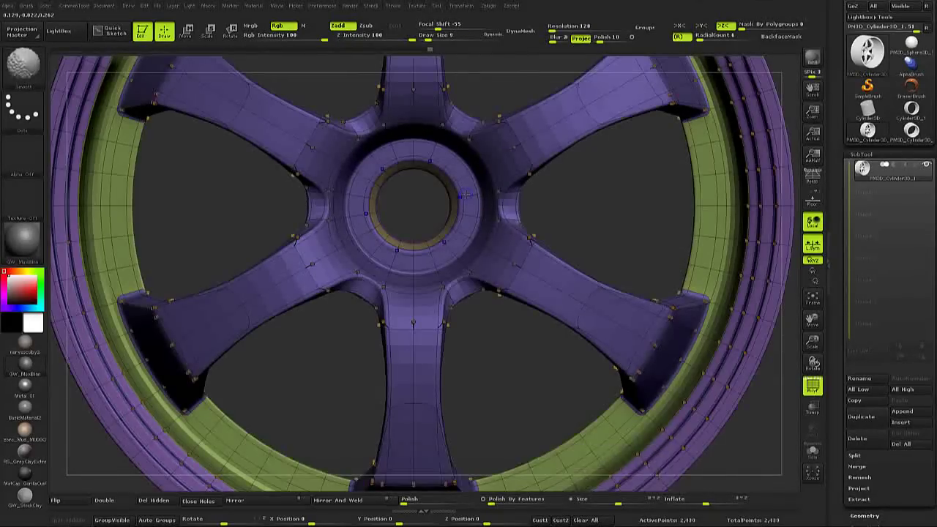
{"action": "key", "text": "f"}
{"action": "left_click_drag", "start_coordinate": [631, 322], "coordinate": [491, 246]}
{"action": "key", "text": "shift+f"}
{"action": "key", "text": "shift+f"}
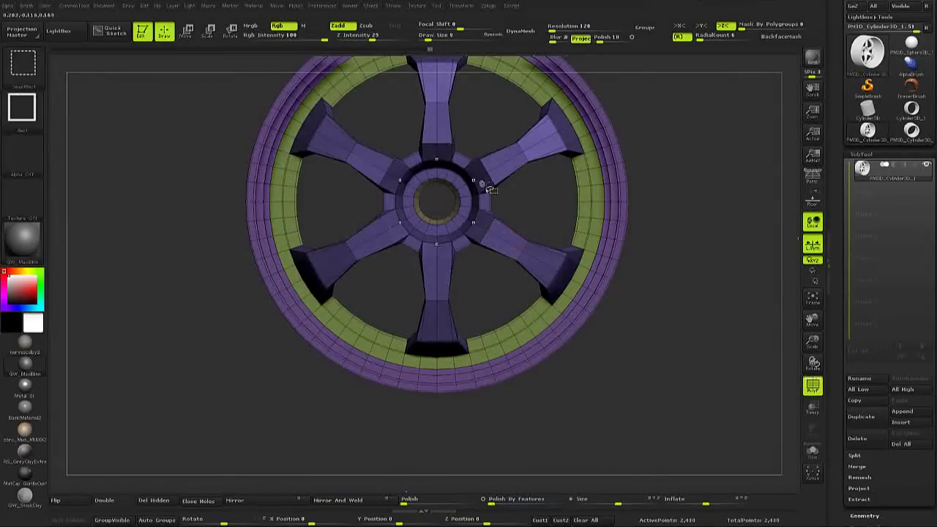
{"action": "left_click", "coordinate": [487, 180], "text": "ctrl+shift"}
{"action": "left_click", "coordinate": [486, 175], "text": "ctrl+shift"}
{"action": "left_click_drag", "start_coordinate": [674, 274], "coordinate": [486, 191]}
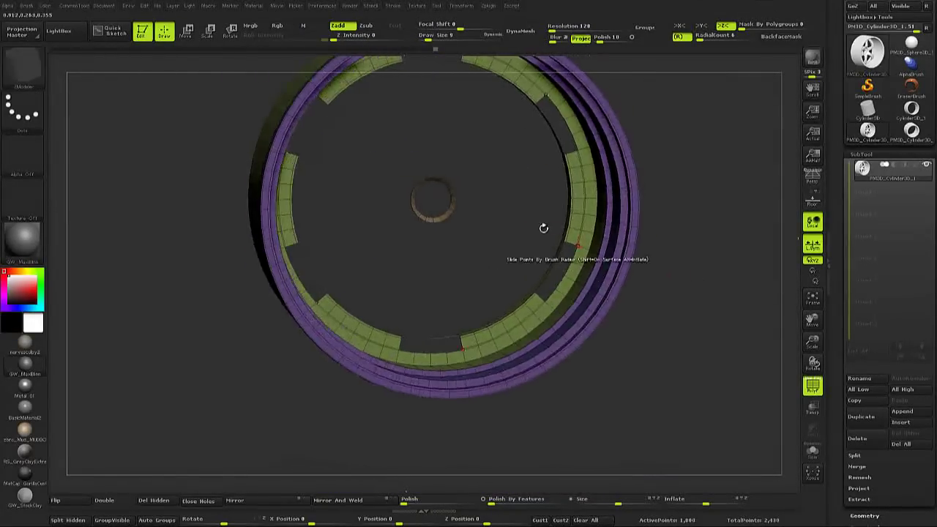
{"action": "left_click_drag", "start_coordinate": [407, 263], "coordinate": [410, 261], "text": "ctrl+shift"}
{"action": "key", "text": "ctrl+z"}
{"action": "left_click_drag", "start_coordinate": [393, 163], "coordinate": [485, 251], "text": "ctrl+alt+shift"}
{"action": "mouse_move", "coordinate": [486, 251]}
{"action": "left_mouse_down"}
{"action": "mouse_move", "coordinate": [511, 273]}
{"action": "mouse_move", "coordinate": [498, 261]}
{"action": "left_mouse_up"}
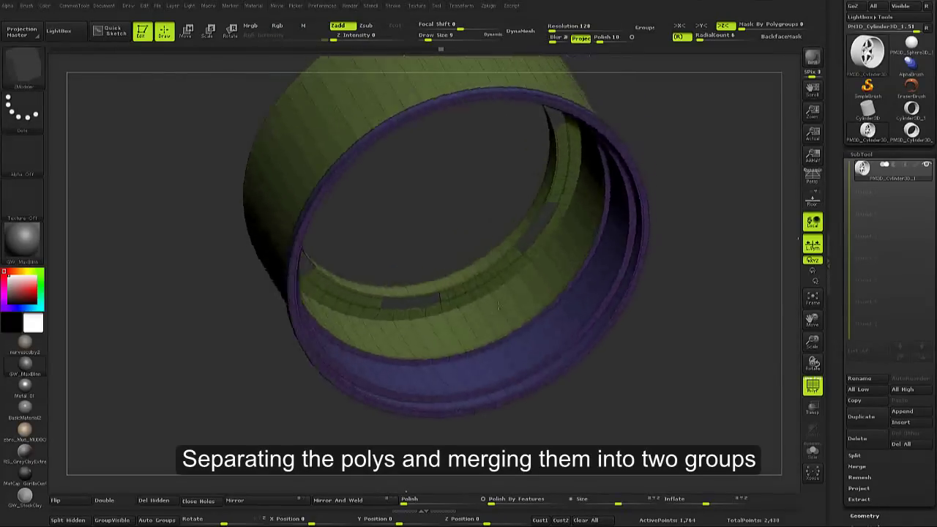
{"action": "key", "text": "ctrl+w"}
Isolate the spokes and hub as the second group, then show the whole wheel from the front
{"action": "left_click_drag", "start_coordinate": [691, 275], "coordinate": [688, 278], "text": "ctrl+shift"}
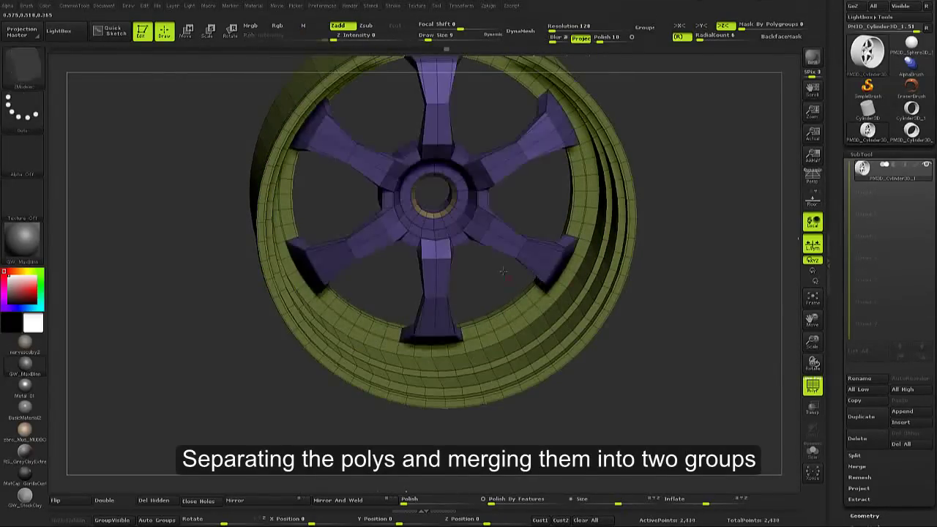
{"action": "left_click_drag", "start_coordinate": [539, 293], "coordinate": [504, 256]}
{"action": "left_click", "coordinate": [615, 242], "text": "ctrl+shift"}
{"action": "mouse_move", "coordinate": [692, 228]}
{"action": "left_mouse_down", "text": "ctrl+shift"}
{"action": "mouse_move", "coordinate": [640, 268]}
{"action": "mouse_move", "coordinate": [481, 293]}
{"action": "left_mouse_up", "text": "ctrl+shift"}
{"action": "left_click", "coordinate": [626, 262], "text": "ctrl+shift"}
{"action": "key", "text": "shift+f"}
{"action": "key", "text": "shift+f"}
{"action": "key", "text": "shift+f"}
{"action": "left_click_drag", "start_coordinate": [481, 278], "coordinate": [481, 286], "text": "shift"}
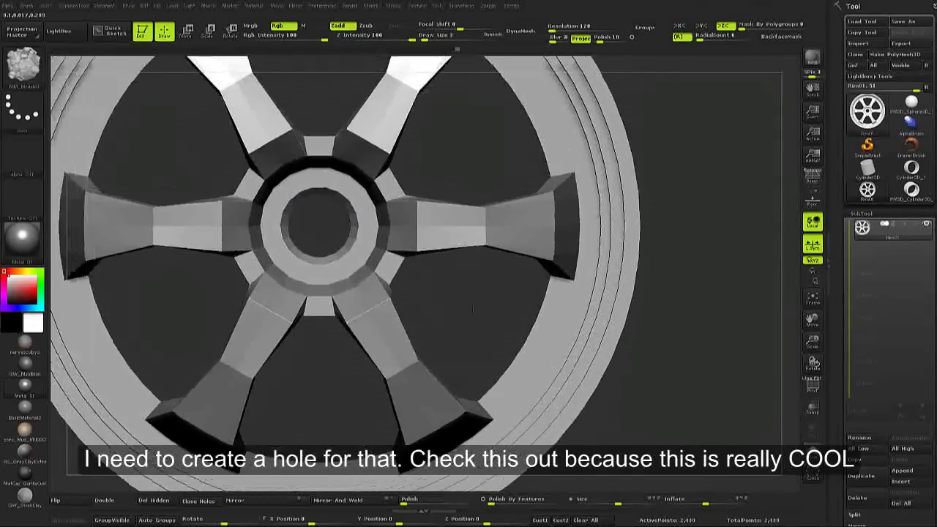
Delete the stray edge loops around the hub and insert a support loop at its inner circle
{"action": "left_click_drag", "start_coordinate": [473, 309], "coordinate": [451, 275]}
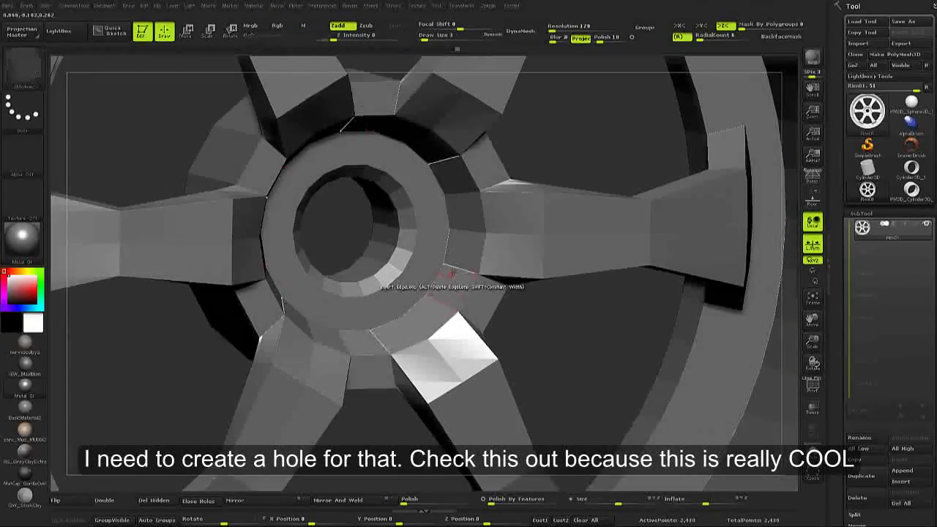
{"action": "key", "text": "shift+f"}
{"action": "left_click", "coordinate": [473, 281], "text": "alt"}
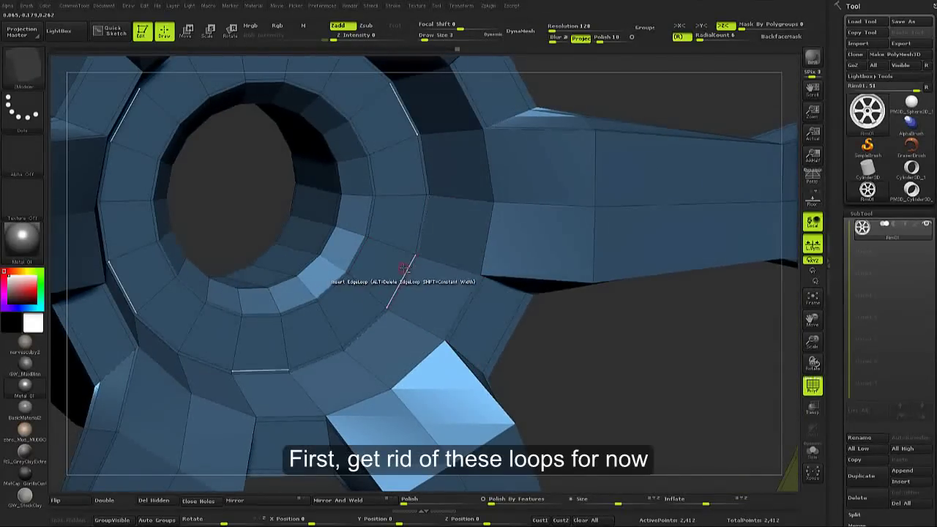
{"action": "left_click_drag", "start_coordinate": [405, 268], "coordinate": [376, 236], "text": "shift"}
{"action": "left_click", "coordinate": [375, 237], "text": "alt"}
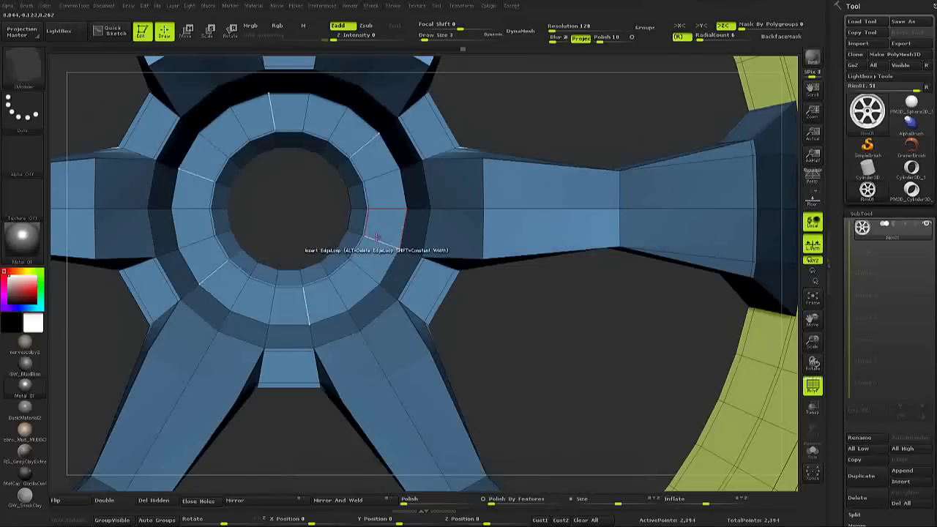
{"action": "left_click", "coordinate": [378, 243]}
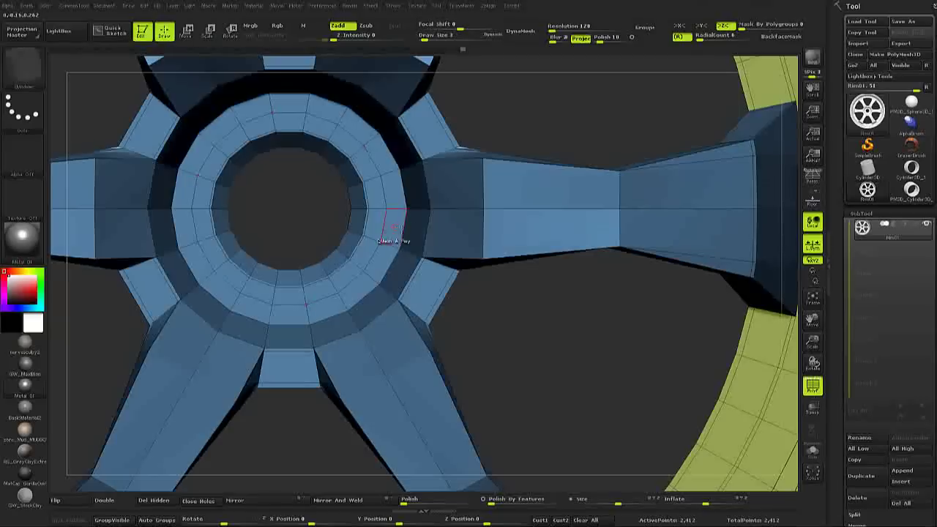
Turn the polygon loop around the hub into a separate purple polygroup ring
{"action": "right_click_drag", "start_coordinate": [394, 233], "coordinate": [396, 231]}
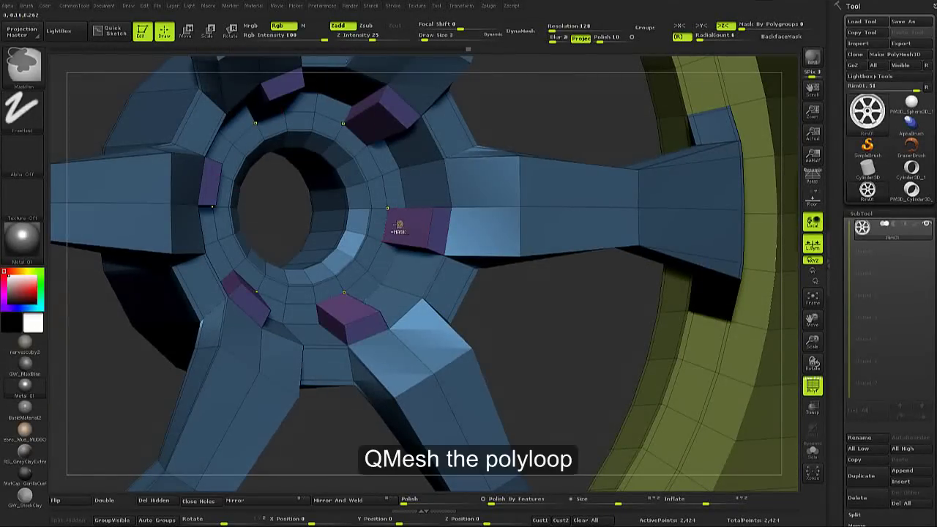
{"action": "key", "text": "space"}
{"action": "left_click", "coordinate": [454, 297]}
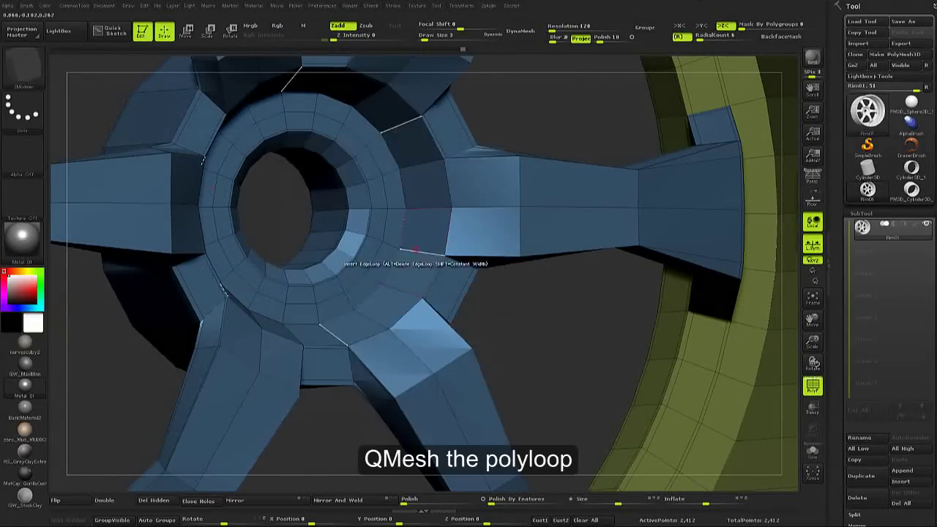
{"action": "left_click_drag", "start_coordinate": [394, 229], "coordinate": [395, 235]}
{"action": "mouse_move", "coordinate": [396, 234]}
{"action": "right_mouse_down", "text": "shift"}
{"action": "mouse_move", "coordinate": [419, 220]}
{"action": "mouse_move", "coordinate": [432, 226]}
{"action": "right_mouse_up", "text": "shift"}
{"action": "key", "text": "space"}
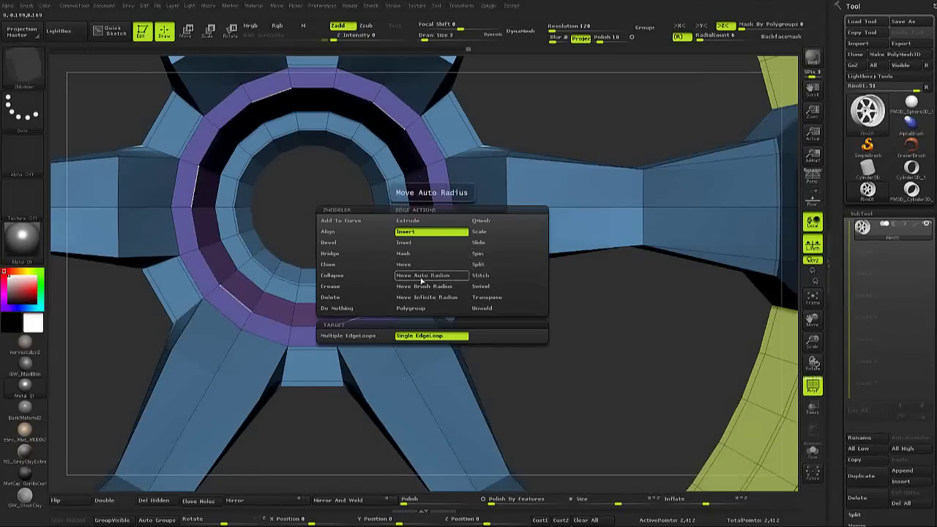
Mask the purple hub ring polyloop, then invert the mask so only the ring is free
{"action": "left_click", "coordinate": [406, 254]}
{"action": "left_click", "coordinate": [409, 346]}
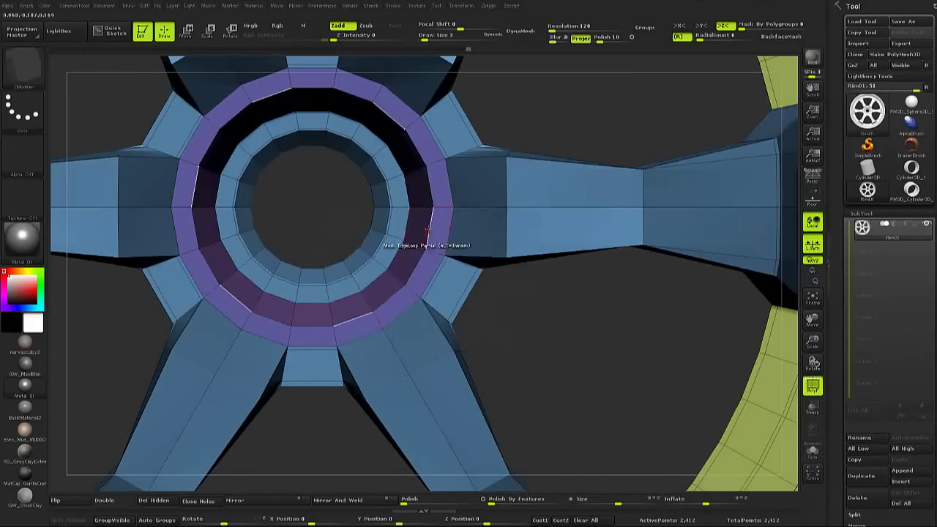
{"action": "left_click", "coordinate": [432, 243]}
{"action": "left_click", "coordinate": [550, 141], "text": "ctrl"}
Scale the freed ring from the hub hole's centre to broaden the flat purple band
{"action": "key", "text": "w"}
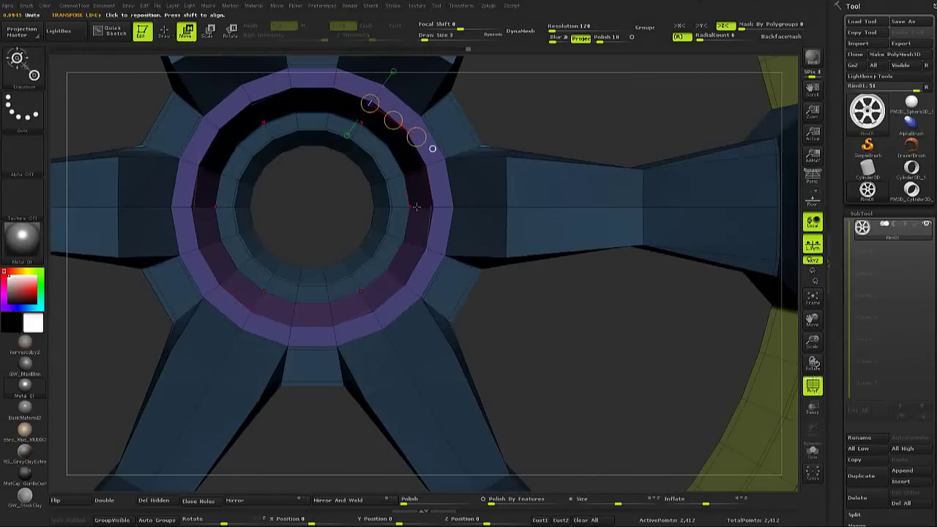
{"action": "right_click_drag", "start_coordinate": [397, 197], "coordinate": [439, 222]}
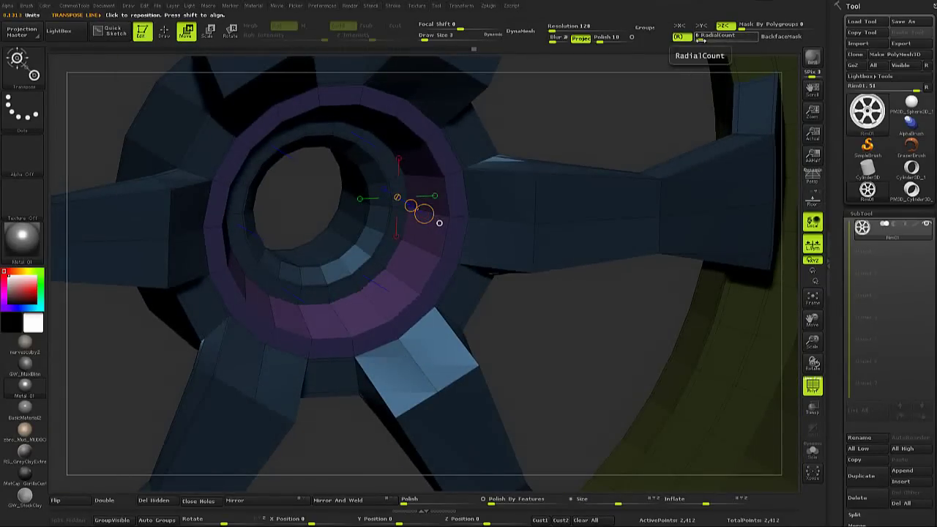
{"action": "left_click_drag", "start_coordinate": [439, 222], "coordinate": [355, 231]}
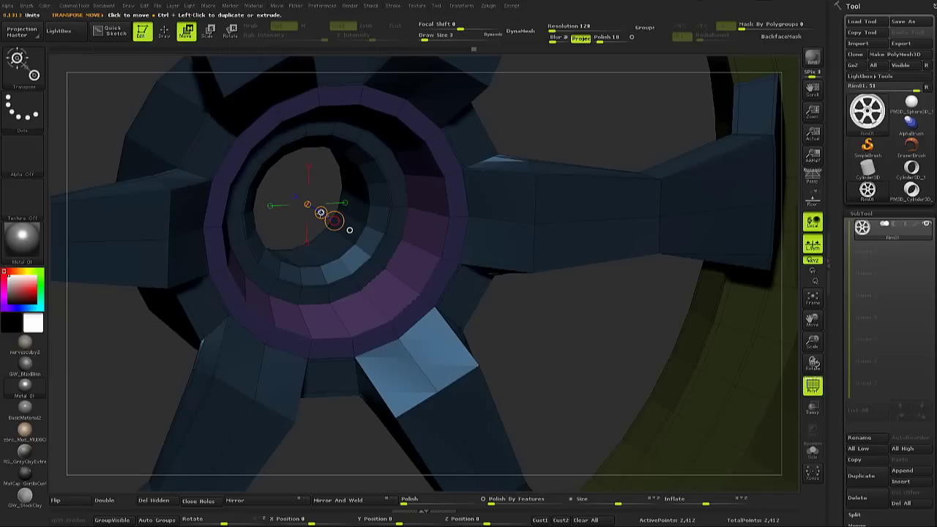
{"action": "key", "text": "s"}
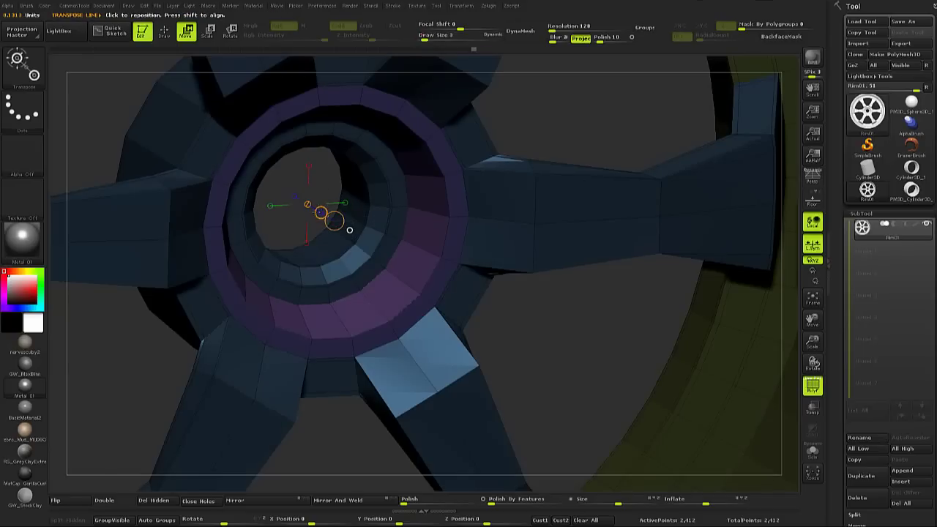
{"action": "left_click", "coordinate": [210, 32]}
{"action": "left_click_drag", "start_coordinate": [321, 213], "coordinate": [313, 210]}
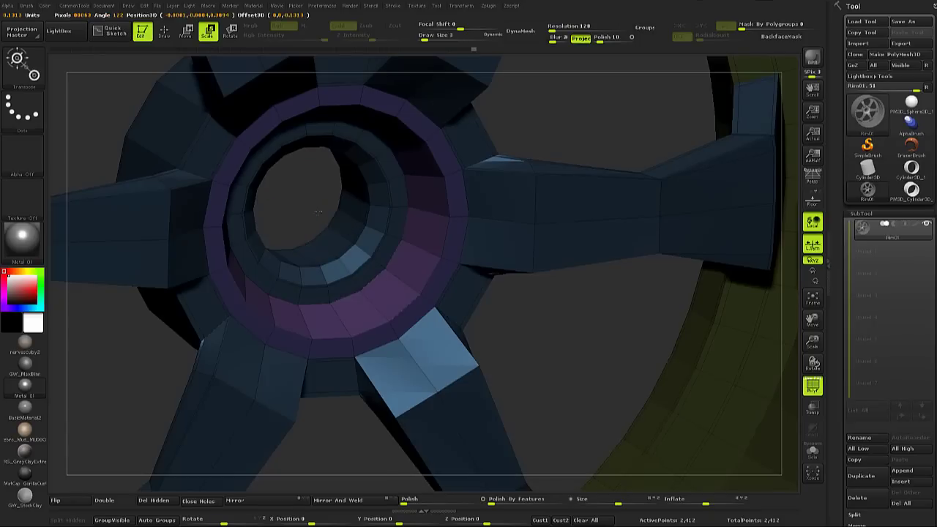
{"action": "key", "text": "q"}
{"action": "left_click_drag", "start_coordinate": [503, 168], "coordinate": [368, 186], "text": "shift"}
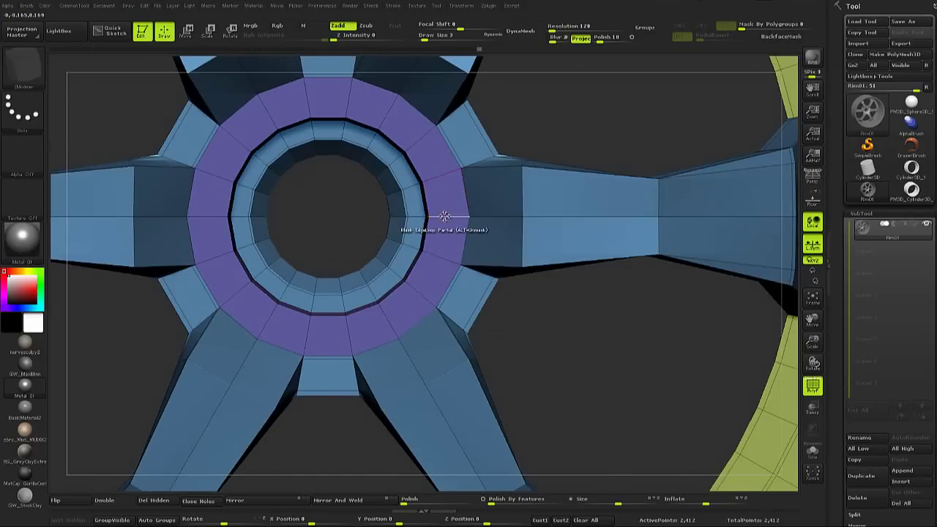
Undo a trial edge loop, then split six ring vertices into evenly spaced octagonal patches
{"action": "key", "text": "space"}
{"action": "left_click", "coordinate": [434, 227]}
{"action": "left_click", "coordinate": [449, 218]}
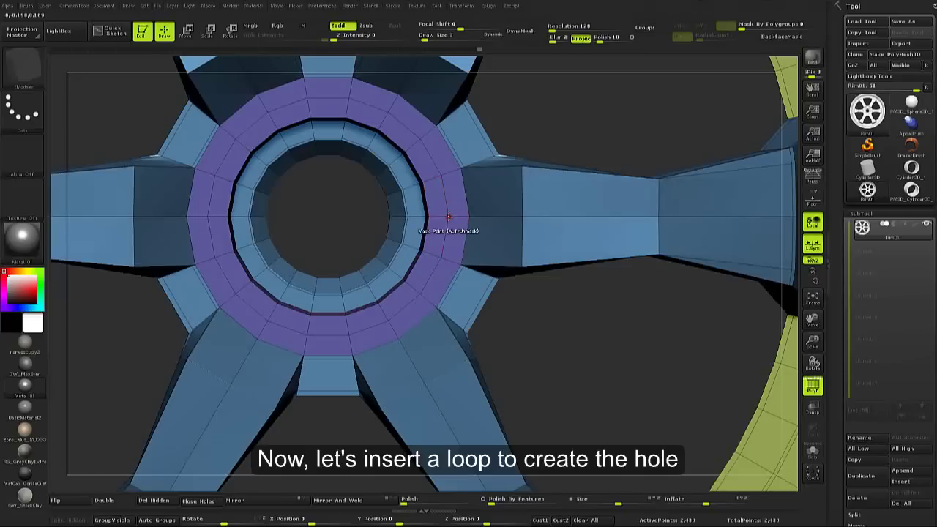
{"action": "key", "text": "ctrl+z"}
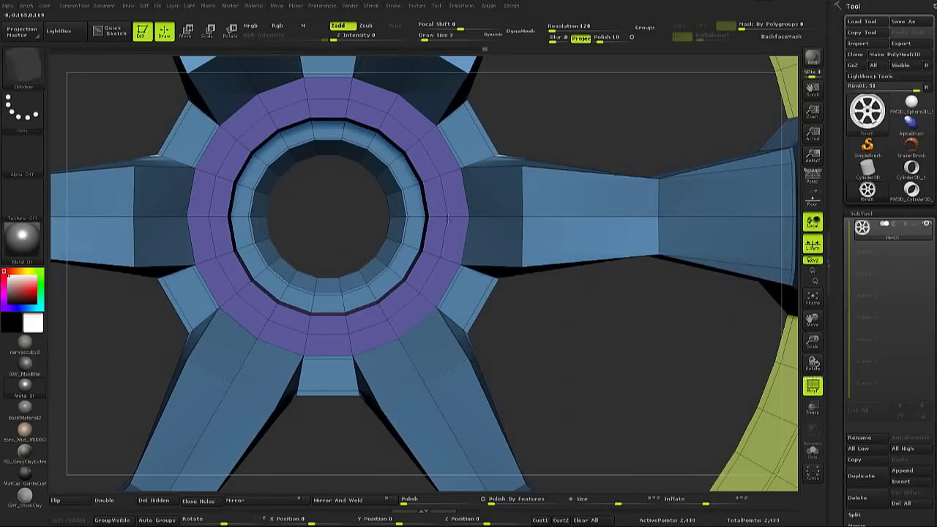
{"action": "right_click", "coordinate": [431, 230]}
{"action": "left_click", "coordinate": [491, 218]}
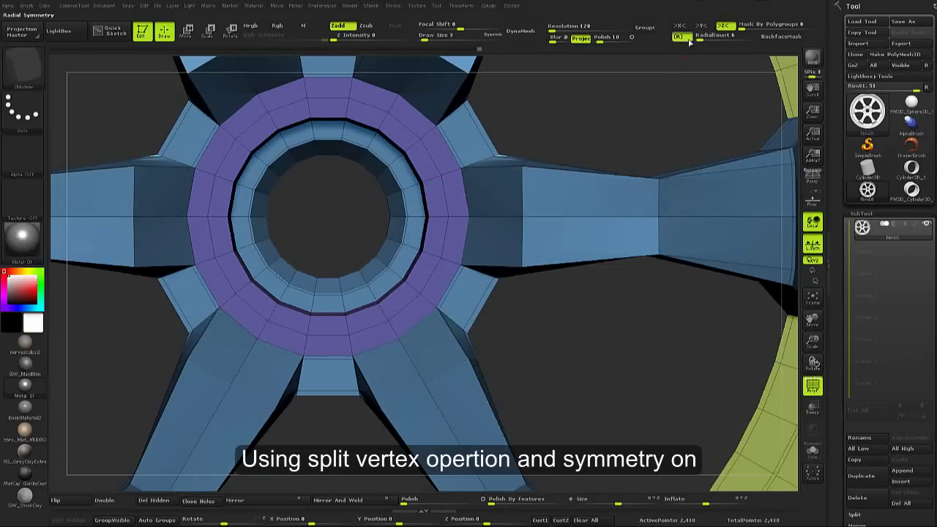
{"action": "left_click_drag", "start_coordinate": [448, 218], "coordinate": [448, 209]}
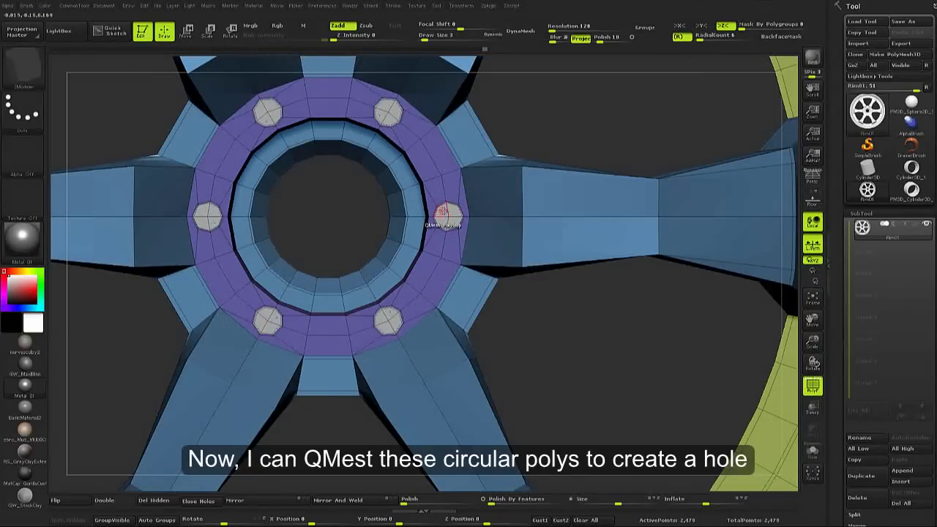
QMesh the six single-poly octagons inward as lug holes and add a support loop around the ring
{"action": "key", "text": "space"}
{"action": "left_click", "coordinate": [357, 259]}
{"action": "mouse_move", "coordinate": [356, 259]}
{"action": "left_mouse_down"}
{"action": "mouse_move", "coordinate": [507, 212]}
{"action": "mouse_move", "coordinate": [440, 202]}
{"action": "left_mouse_up"}
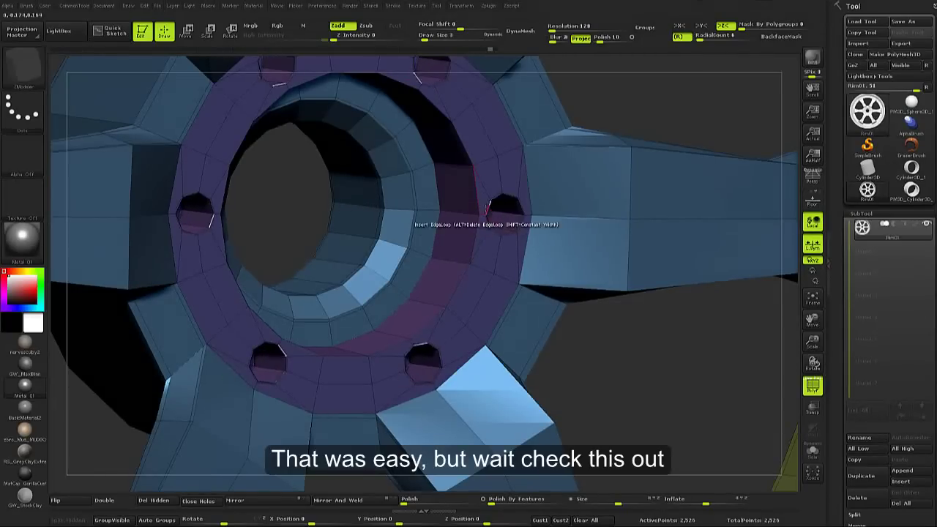
{"action": "mouse_move", "coordinate": [440, 209]}
{"action": "left_mouse_down"}
{"action": "mouse_move", "coordinate": [470, 225]}
{"action": "mouse_move", "coordinate": [460, 233]}
{"action": "mouse_move", "coordinate": [418, 209]}
{"action": "left_mouse_up"}
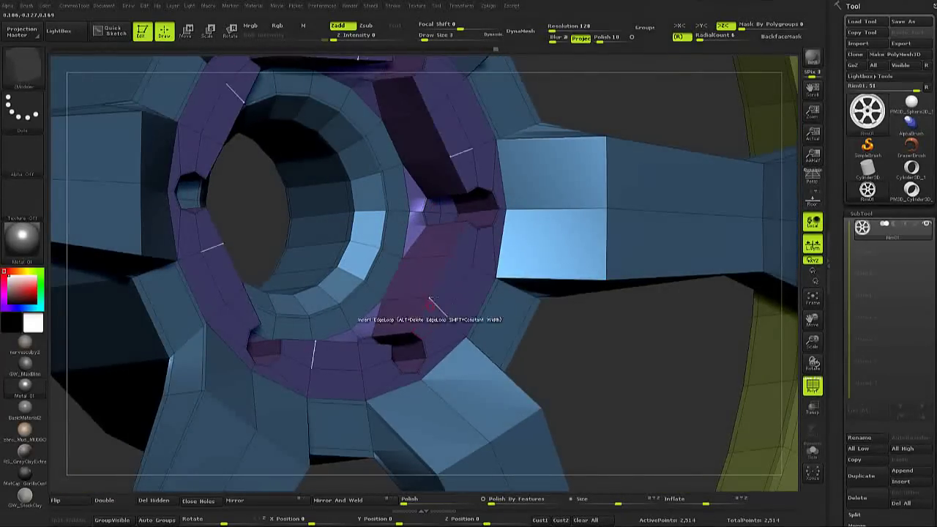
{"action": "left_click", "coordinate": [451, 256]}
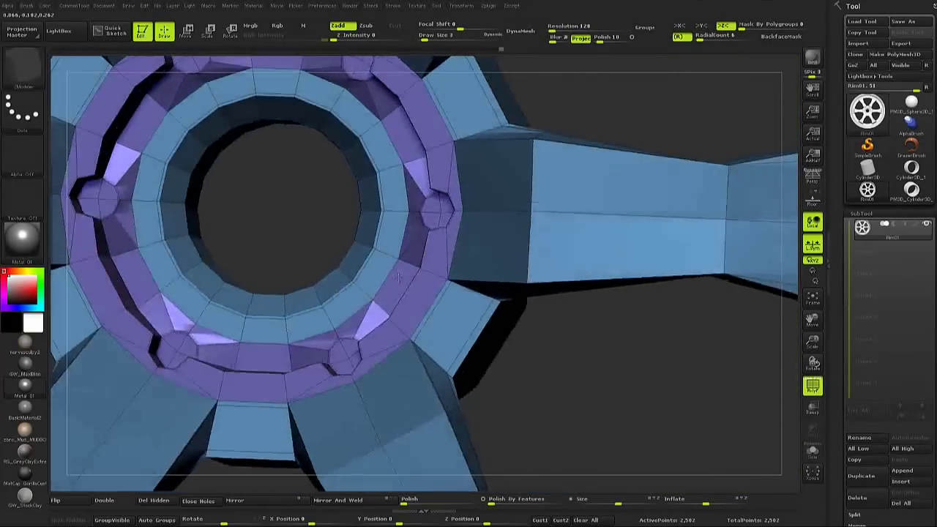
{"action": "left_click_drag", "start_coordinate": [434, 270], "coordinate": [425, 252]}
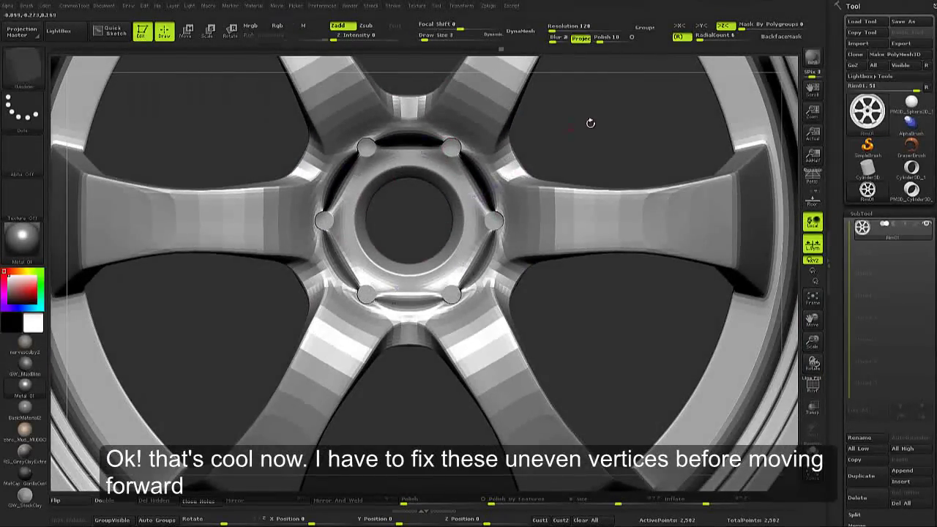
Remove all creases from the wheel with UnCreaseAll and return to the low-poly display
{"action": "key", "text": "g"}
{"action": "left_click", "coordinate": [613, 157]}
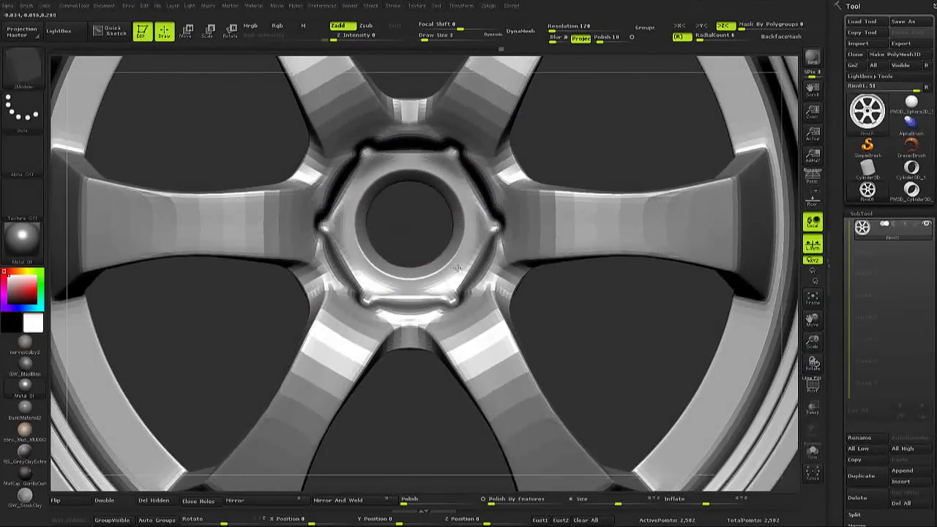
{"action": "scroll", "coordinate": [449, 234], "scroll_direction": "up", "scroll_amount": 3}
{"action": "scroll", "coordinate": [455, 215], "scroll_direction": "up", "scroll_amount": 2}
{"action": "key", "text": "shift+d"}
Put the small polygons beside the lug holes into a temporary polygroup
{"action": "mouse_move", "coordinate": [455, 216]}
{"action": "left_mouse_down"}
{"action": "mouse_move", "coordinate": [389, 176]}
{"action": "mouse_move", "coordinate": [403, 207]}
{"action": "left_mouse_up"}
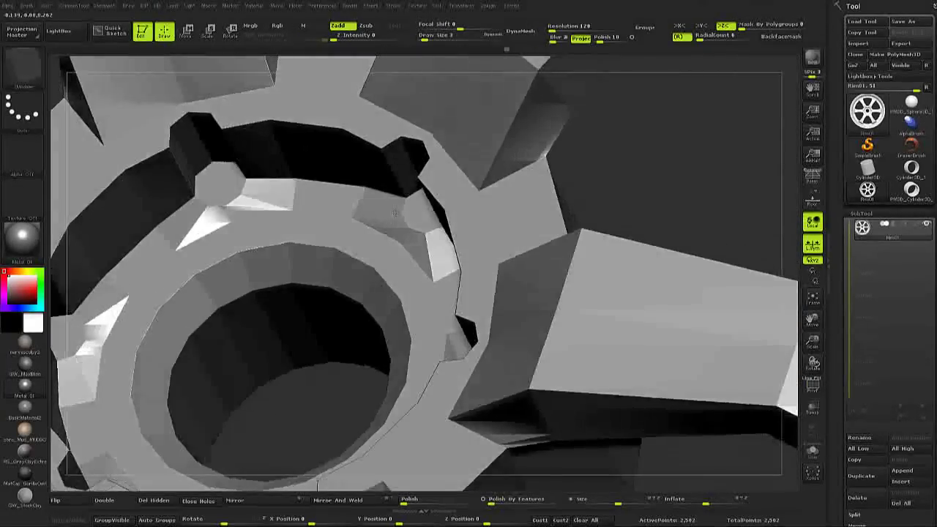
{"action": "key", "text": "shift+f"}
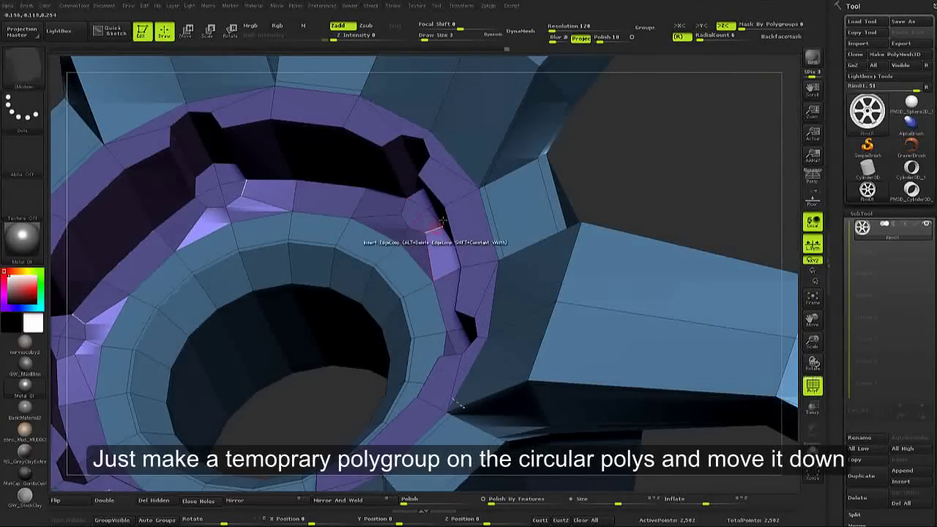
{"action": "left_click_drag", "start_coordinate": [435, 227], "coordinate": [416, 205]}
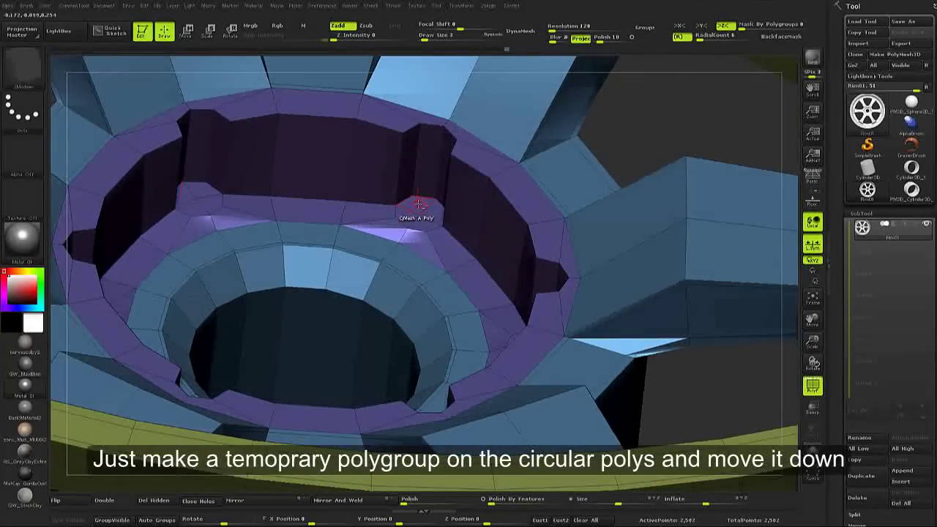
{"action": "left_click", "coordinate": [418, 204]}
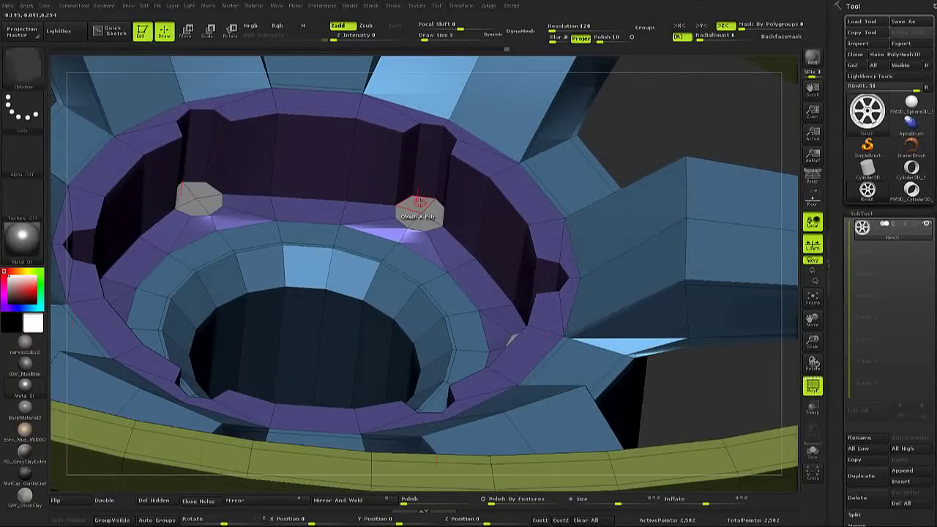
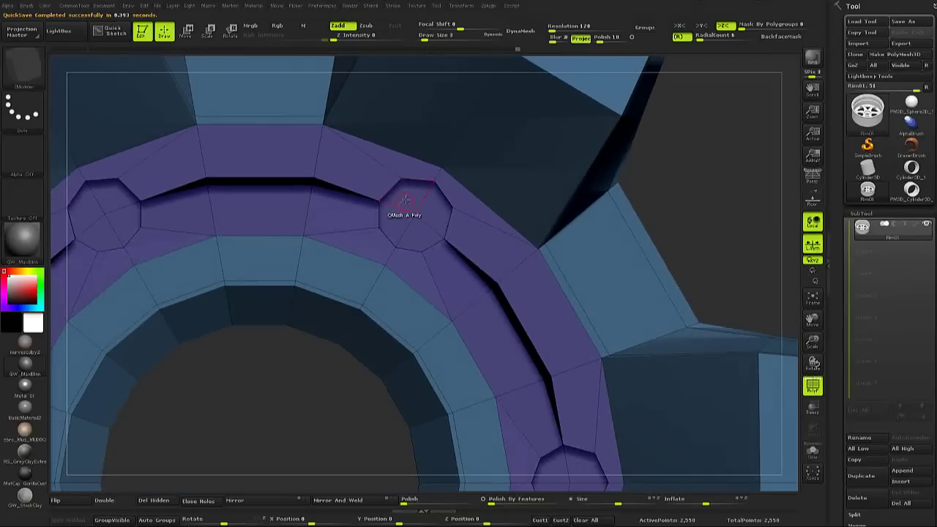
Scale the octagonal lug-boss polygons about their own centres with ZModeler, then undo
{"action": "right_click", "coordinate": [412, 205]}
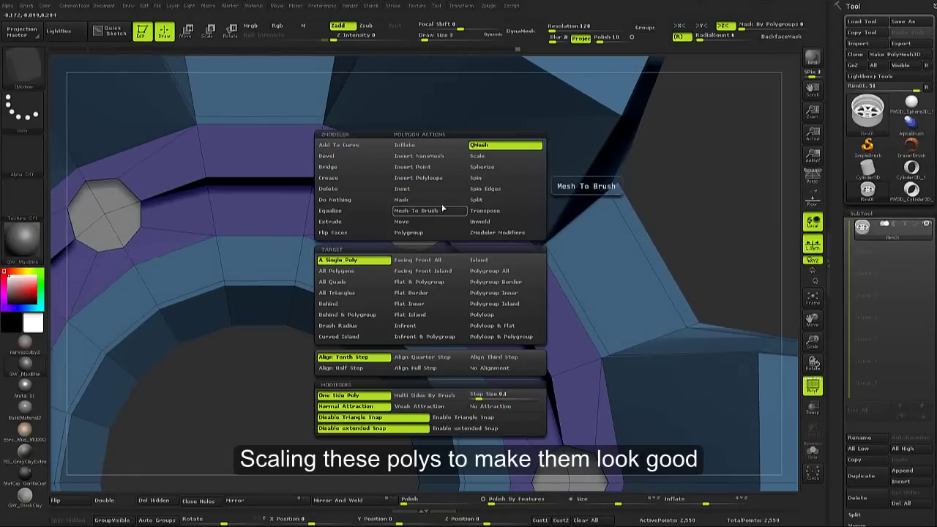
{"action": "left_click", "coordinate": [483, 157]}
{"action": "left_click", "coordinate": [419, 368]}
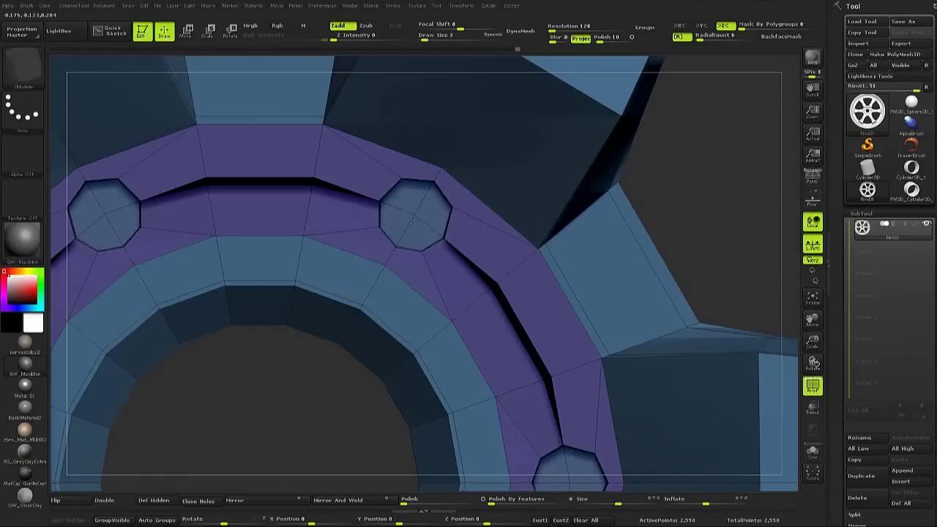
{"action": "left_click_drag", "start_coordinate": [411, 219], "coordinate": [381, 224]}
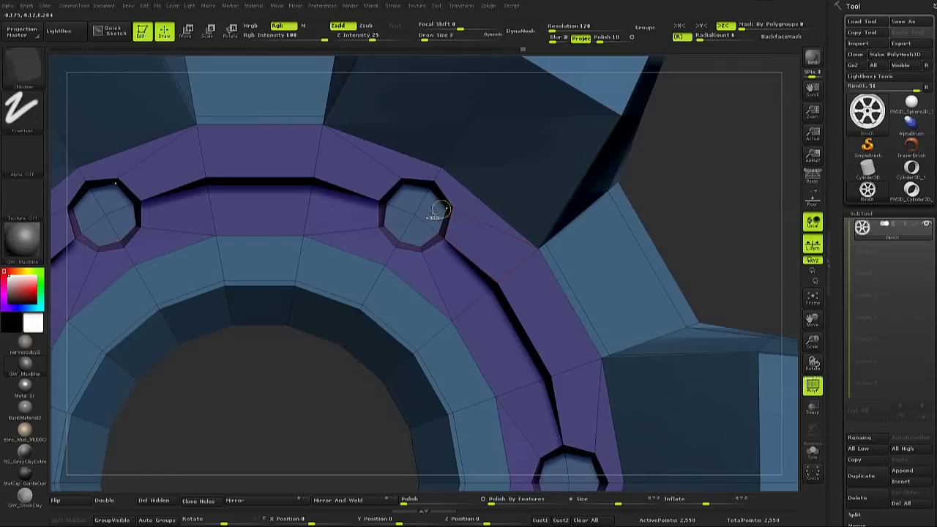
{"action": "key", "text": "ctrl+z"}
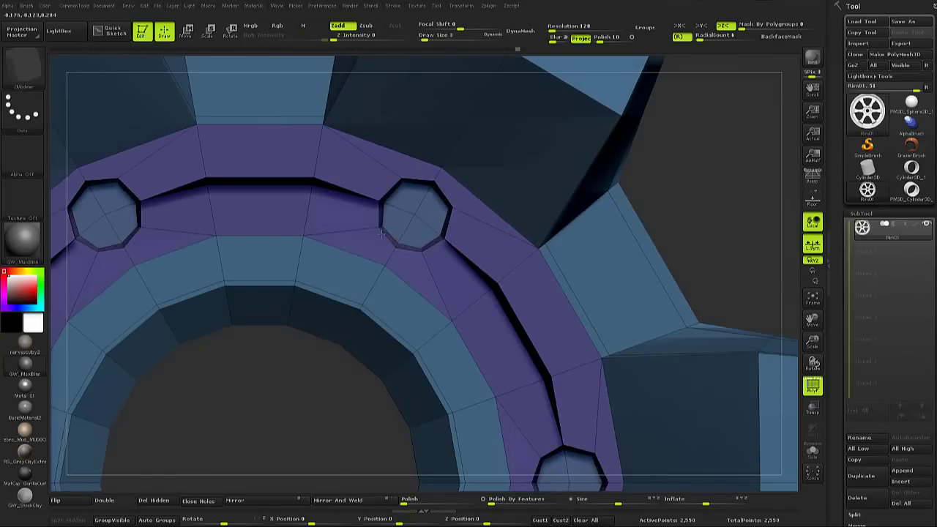
Compare the hub under smooth dynamic subdivision with the faceted polygroup wireframe view
{"action": "key", "text": "d"}
{"action": "key", "text": "shift+f"}
{"action": "key", "text": "shift+f"}
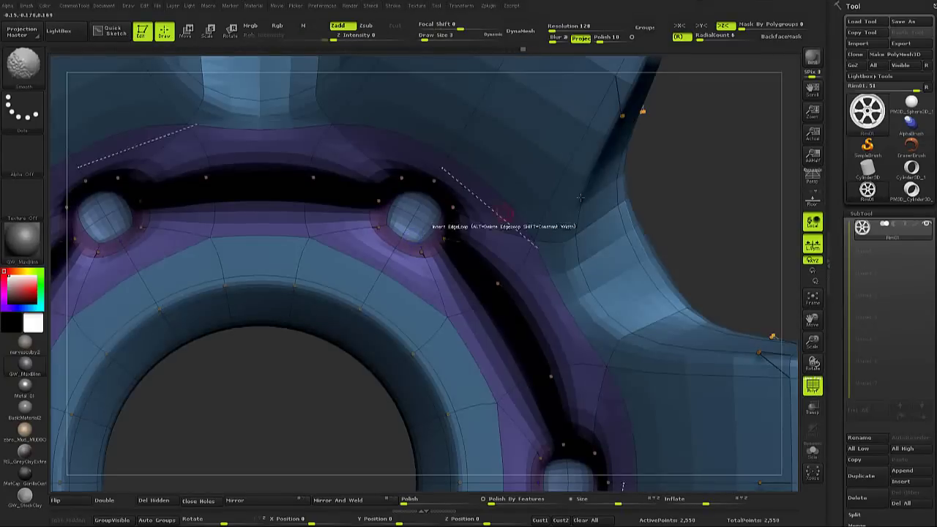
{"action": "key", "text": "shift+f"}
{"action": "mouse_move", "coordinate": [391, 246]}
{"action": "right_mouse_down", "text": "alt"}
{"action": "mouse_move", "coordinate": [371, 251]}
{"action": "mouse_move", "coordinate": [378, 220]}
{"action": "mouse_move", "coordinate": [440, 197]}
{"action": "right_mouse_up", "text": "alt"}
{"action": "key", "text": "shift+f"}
{"action": "key", "text": "shift+f"}
{"action": "key", "text": "d"}
{"action": "key", "text": "shift+f"}
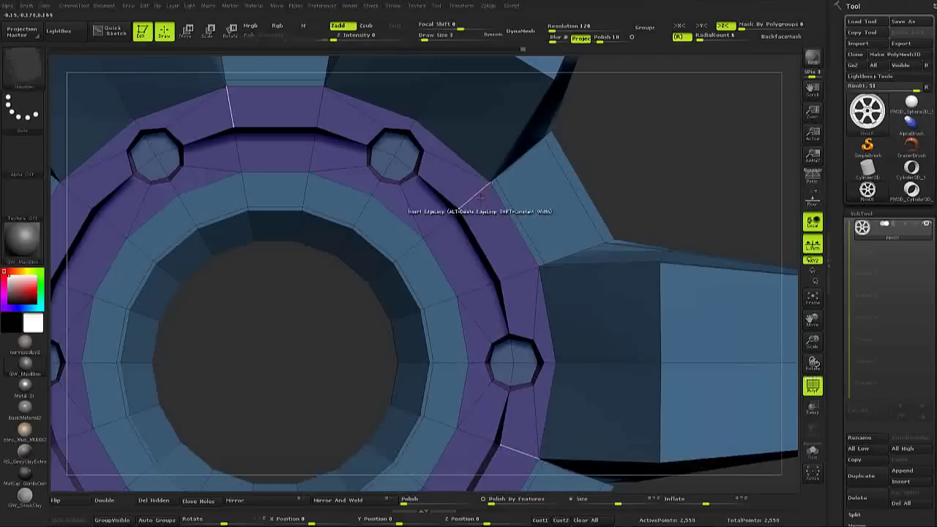
Apply the Metal 01 material and preview the smoothed hub before returning to flat low-poly view
{"action": "left_click", "coordinate": [29, 392]}
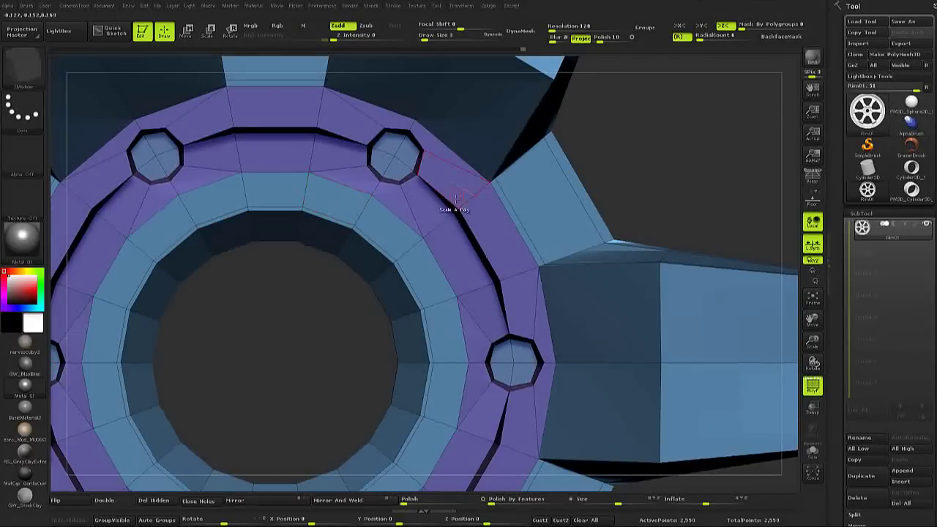
{"action": "mouse_move", "coordinate": [432, 212]}
{"action": "right_mouse_down"}
{"action": "mouse_move", "coordinate": [443, 224]}
{"action": "mouse_move", "coordinate": [469, 205]}
{"action": "mouse_move", "coordinate": [480, 163]}
{"action": "mouse_move", "coordinate": [480, 196]}
{"action": "right_mouse_up"}
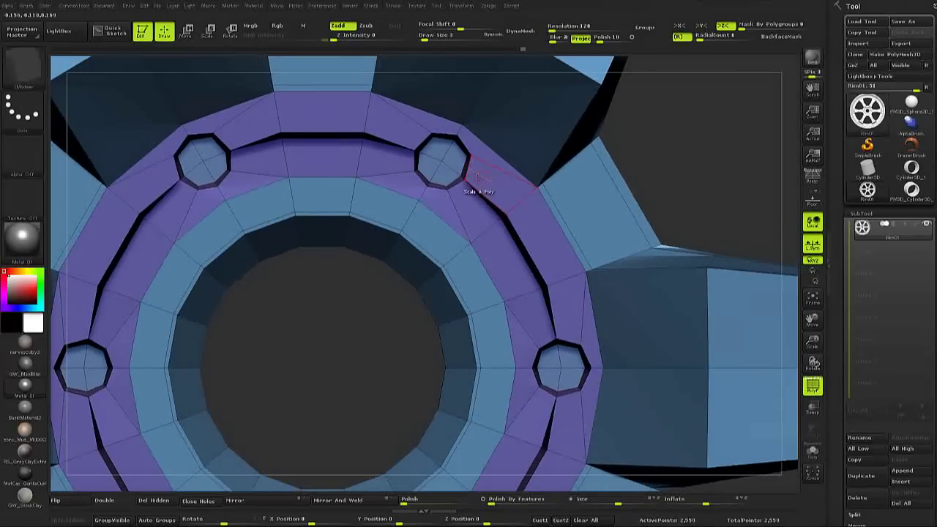
{"action": "key", "text": "d"}
{"action": "key", "text": "shift+f"}
{"action": "key", "text": "shift+f"}
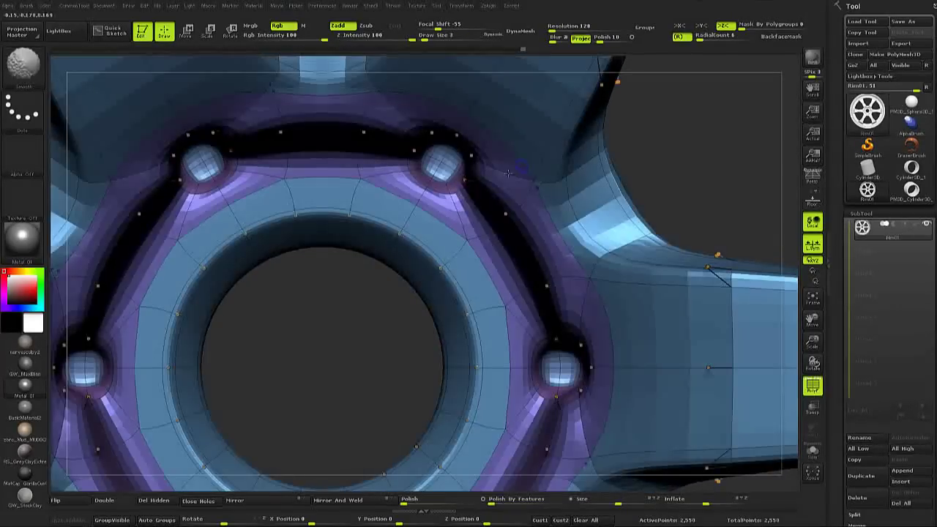
{"action": "key", "text": "shift+d"}
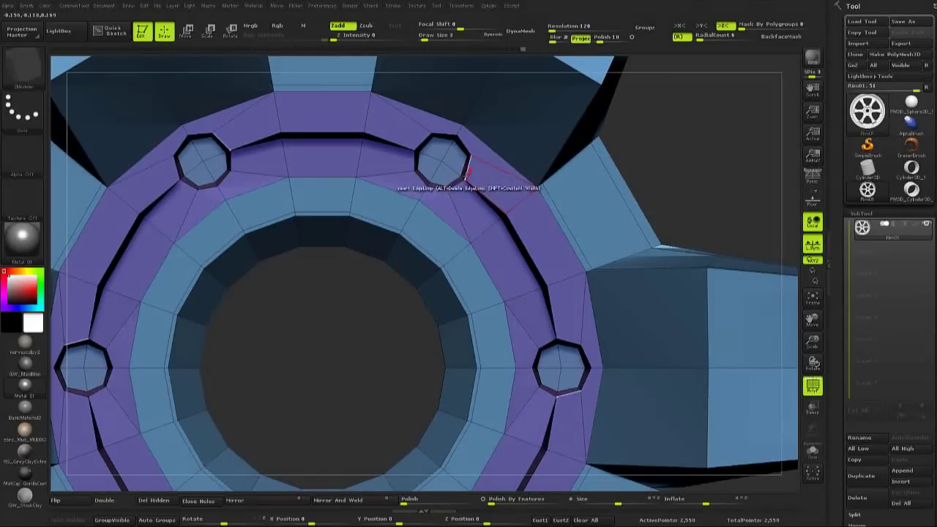
{"action": "key", "text": "space"}
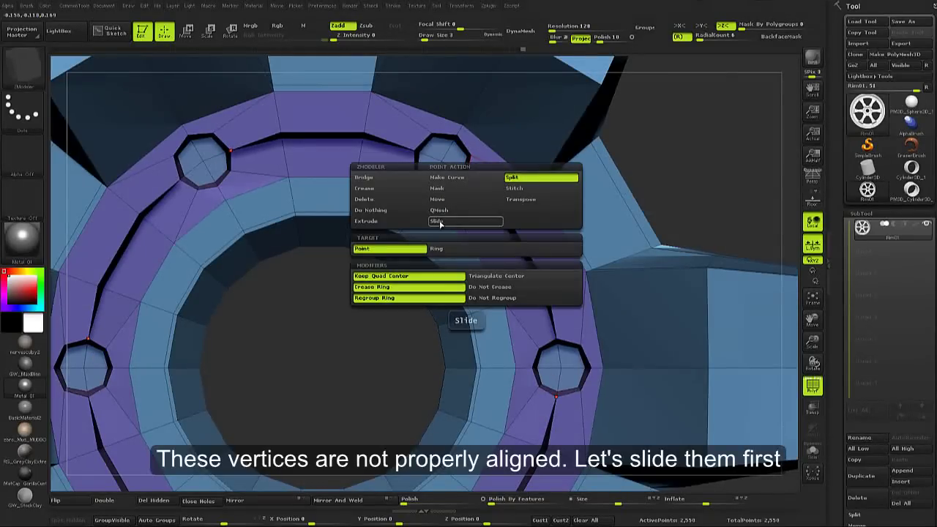
Slide the misaligned vertices beside the lug bosses into line and insert an edge loop around the hub
{"action": "left_click", "coordinate": [441, 224]}
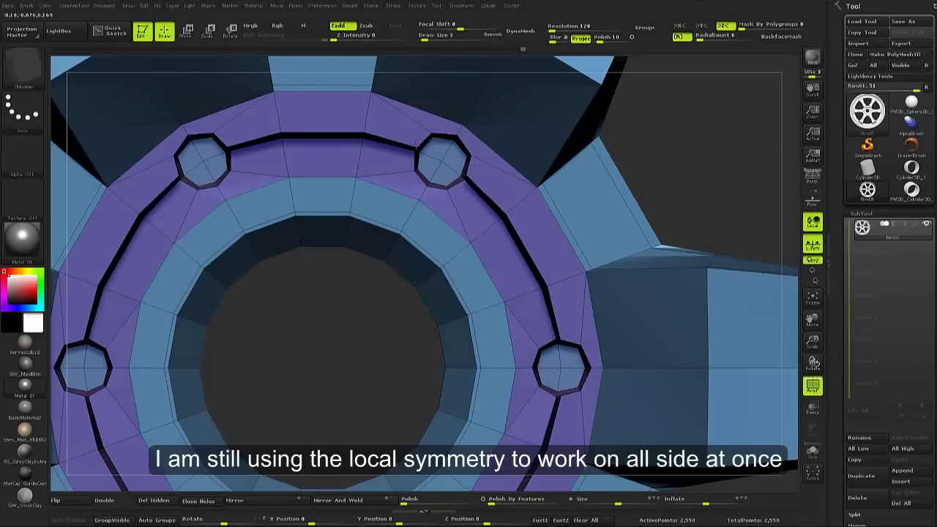
{"action": "left_click_drag", "start_coordinate": [493, 221], "coordinate": [507, 232], "text": "alt"}
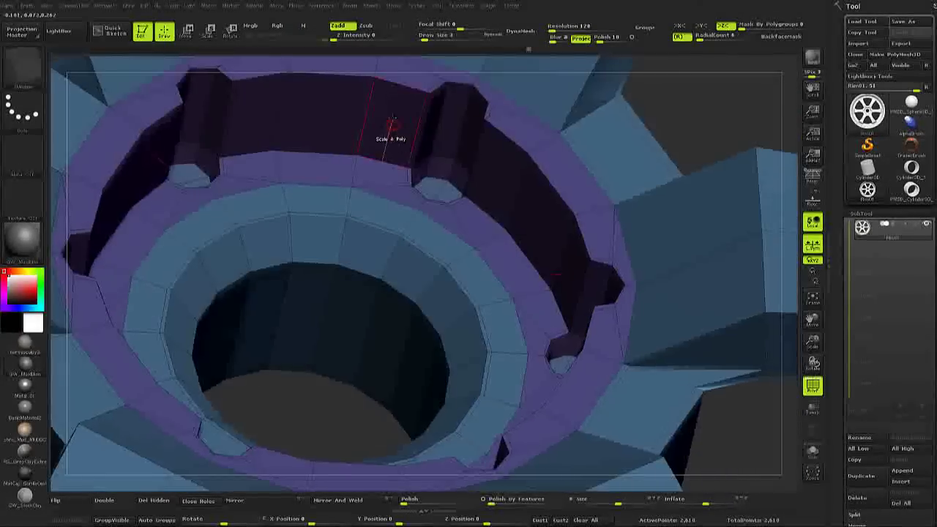
{"action": "right_click_drag", "start_coordinate": [392, 121], "coordinate": [352, 216]}
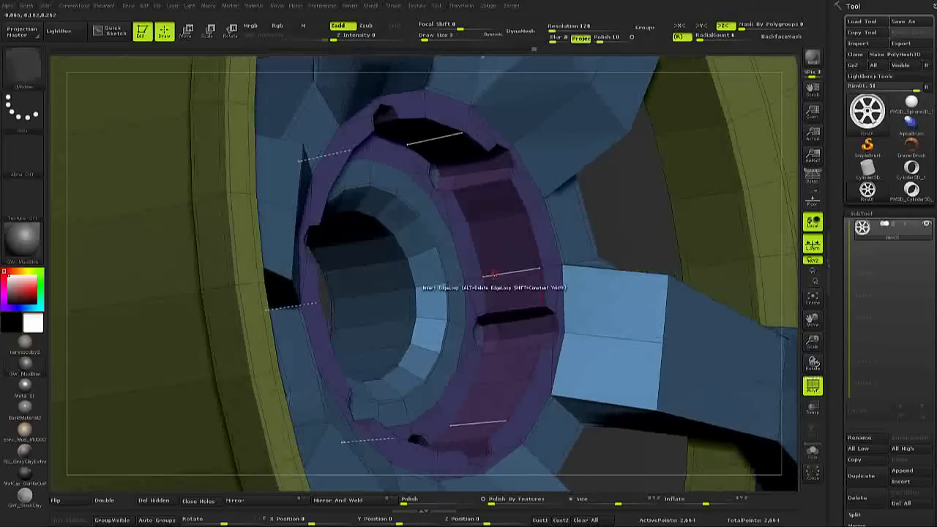
{"action": "left_click", "coordinate": [489, 278]}
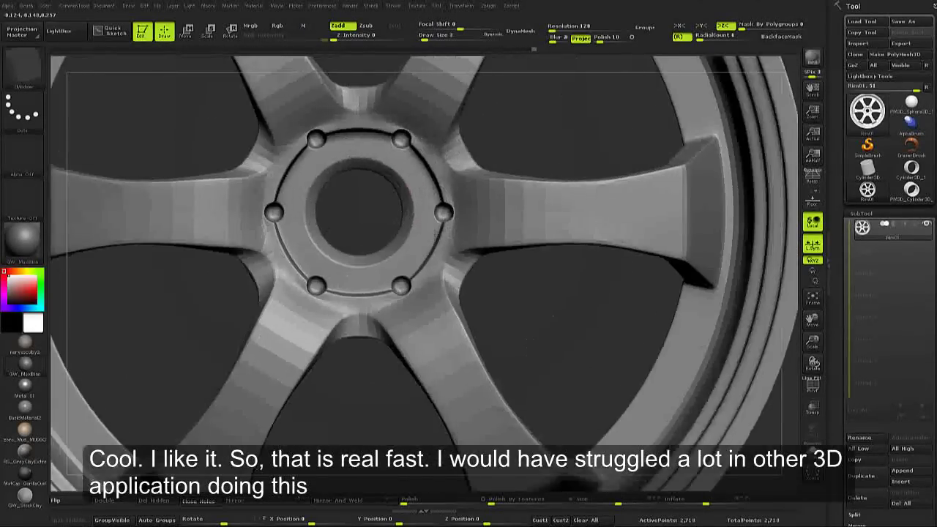
Zoom in on the smoothed hub and set SmoothSubdiv to 2 levels
{"action": "mouse_move", "coordinate": [403, 257]}
{"action": "right_mouse_down"}
{"action": "mouse_move", "coordinate": [444, 161]}
{"action": "mouse_move", "coordinate": [366, 167]}
{"action": "right_mouse_up"}
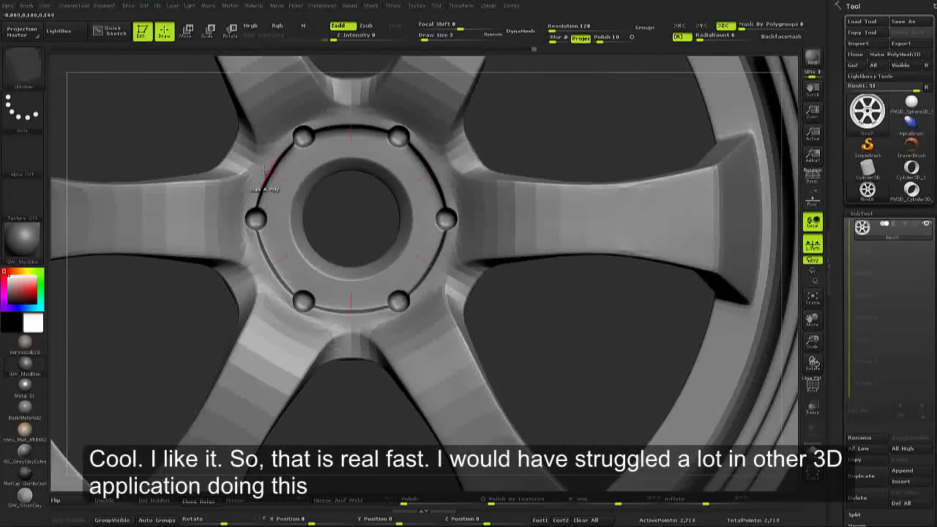
{"action": "right_click_drag", "start_coordinate": [250, 170], "coordinate": [481, 176]}
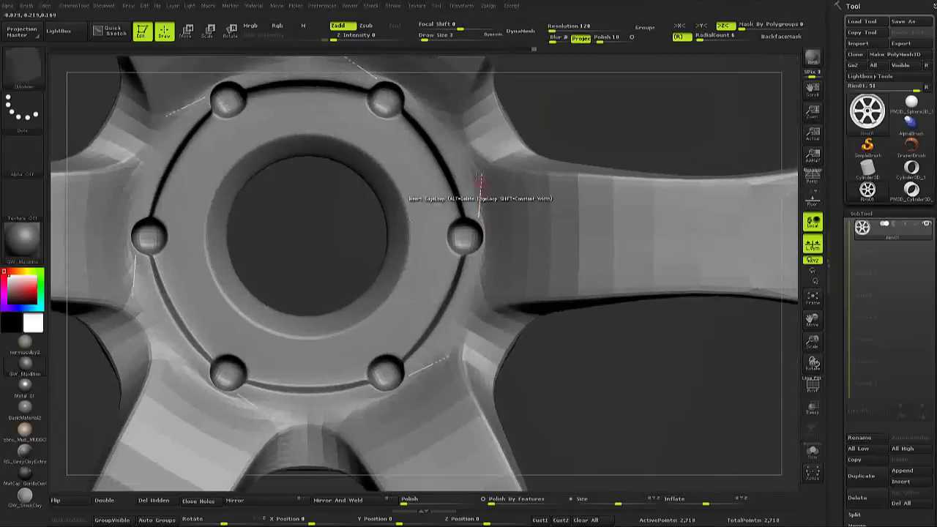
{"action": "key", "text": "space"}
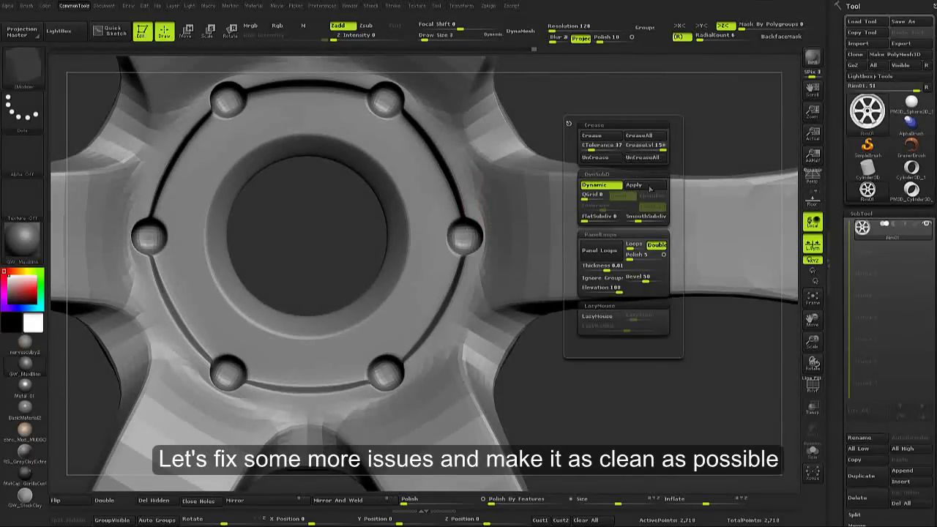
{"action": "left_click", "coordinate": [637, 218]}
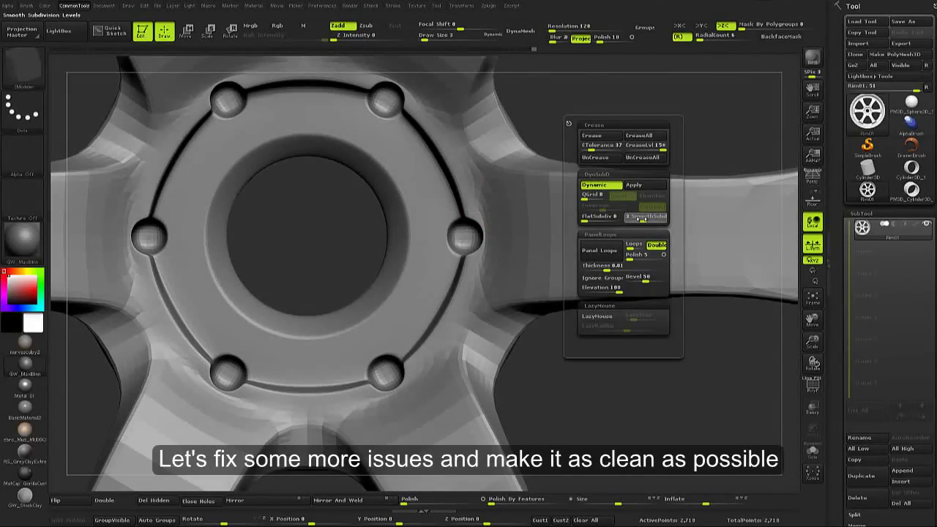
Review the whole six-spoke wheel, then return to the low-poly polygroup wireframe view
{"action": "mouse_move", "coordinate": [410, 234]}
{"action": "right_mouse_down", "text": "alt"}
{"action": "mouse_move", "coordinate": [322, 236]}
{"action": "mouse_move", "coordinate": [341, 172]}
{"action": "right_mouse_up", "text": "alt"}
{"action": "right_click_drag", "start_coordinate": [513, 176], "coordinate": [531, 118], "text": "alt"}
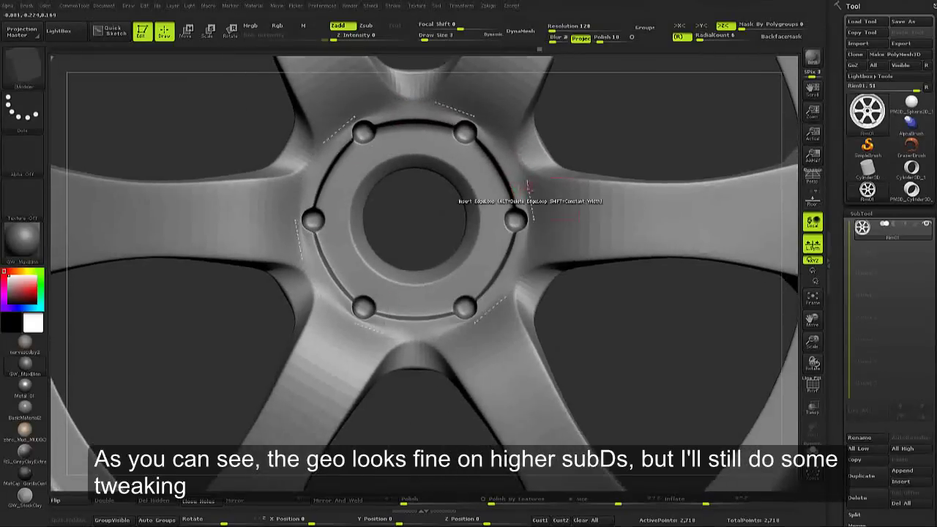
{"action": "key", "text": "shift+f"}
{"action": "key", "text": "shift+f"}
{"action": "key", "text": "shift+d"}
{"action": "right_click_drag", "start_coordinate": [516, 219], "coordinate": [499, 258], "text": "alt"}
{"action": "key", "text": "shift+f"}
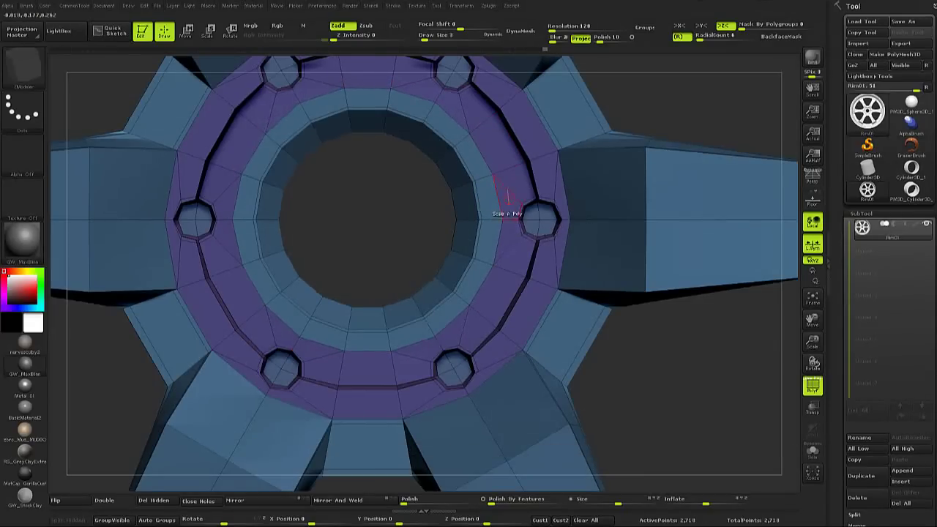
Toggle between smoothed and faceted views, show polygroup wireframe, and switch to lasso masking
{"action": "scroll", "coordinate": [514, 211], "scroll_direction": "up", "scroll_amount": 3}
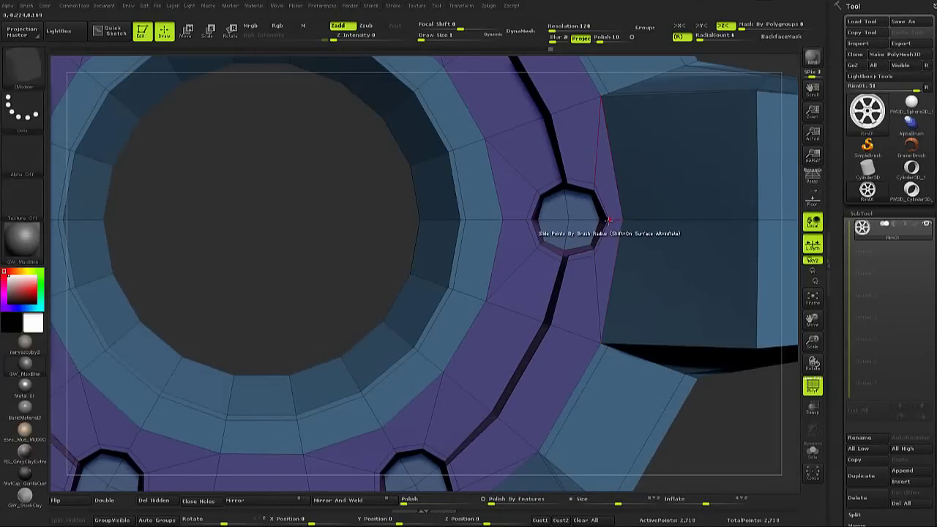
{"action": "scroll", "coordinate": [612, 215], "scroll_direction": "down", "scroll_amount": 3}
{"action": "key", "text": "d"}
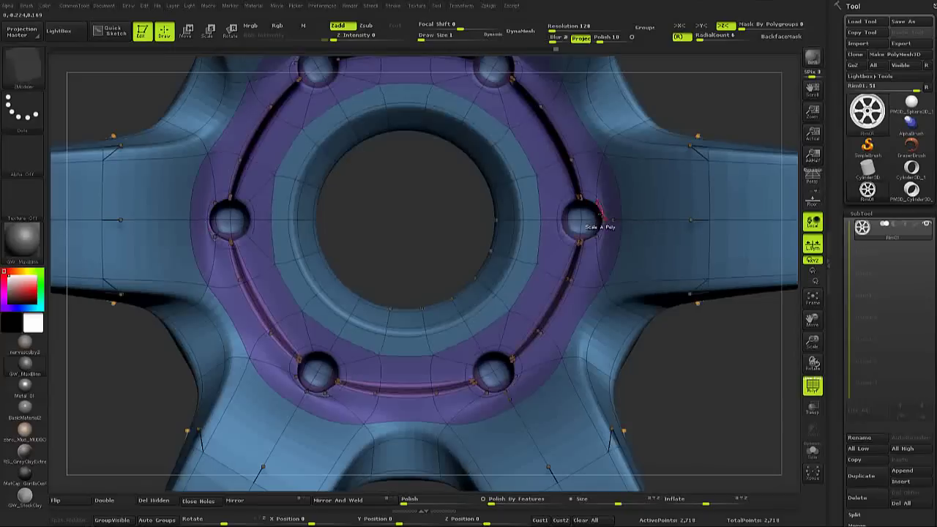
{"action": "key", "text": "shift+f"}
{"action": "key", "text": "shift+f"}
{"action": "key", "text": "shift+f"}
{"action": "key", "text": "shift+d"}
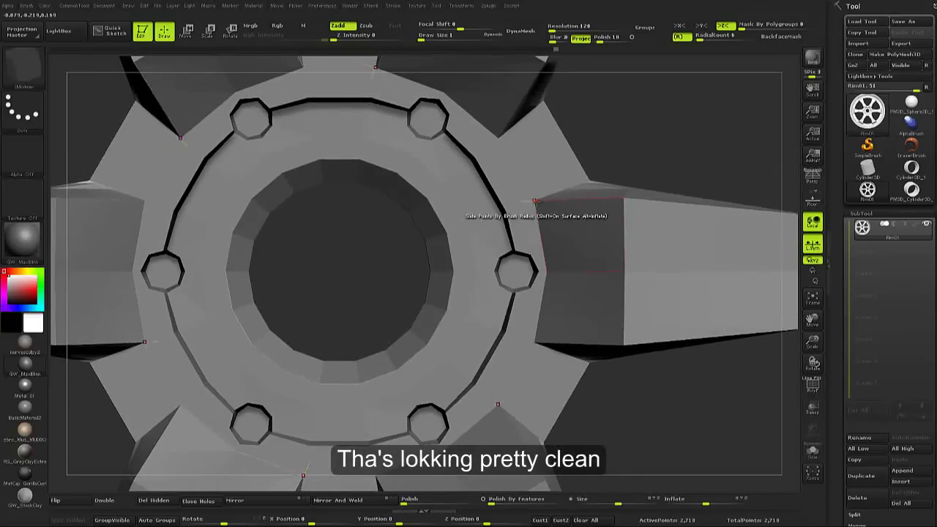
{"action": "key", "text": "shift+f"}
{"action": "key", "text": "ctrl"}
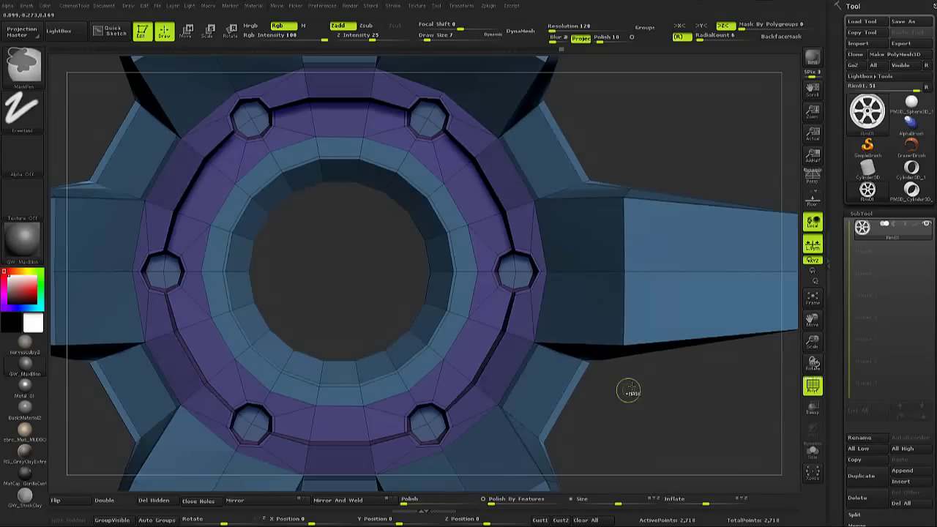
{"action": "left_click_drag", "start_coordinate": [628, 389], "coordinate": [686, 380]}
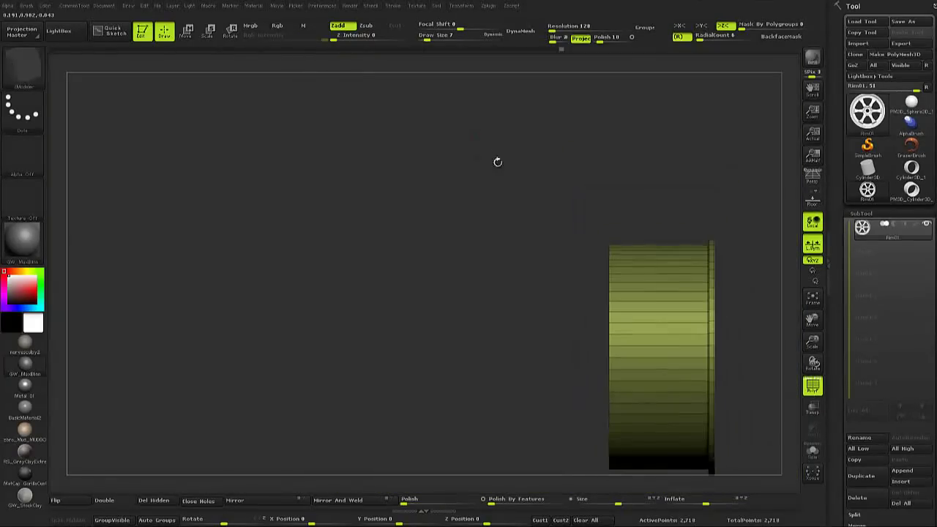
Mask the wheel with a rectangle and invert the mask so the spokes and hub are protected
{"action": "left_click_drag", "start_coordinate": [686, 380], "coordinate": [459, 136], "text": "alt"}
{"action": "key", "text": "ctrl"}
{"action": "mouse_move", "coordinate": [426, 93]}
{"action": "left_mouse_down", "text": "ctrl"}
{"action": "mouse_move", "coordinate": [507, 438]}
{"action": "mouse_move", "coordinate": [659, 438]}
{"action": "left_mouse_up", "text": "ctrl"}
{"action": "left_click_drag", "start_coordinate": [517, 294], "coordinate": [569, 274], "text": "alt"}
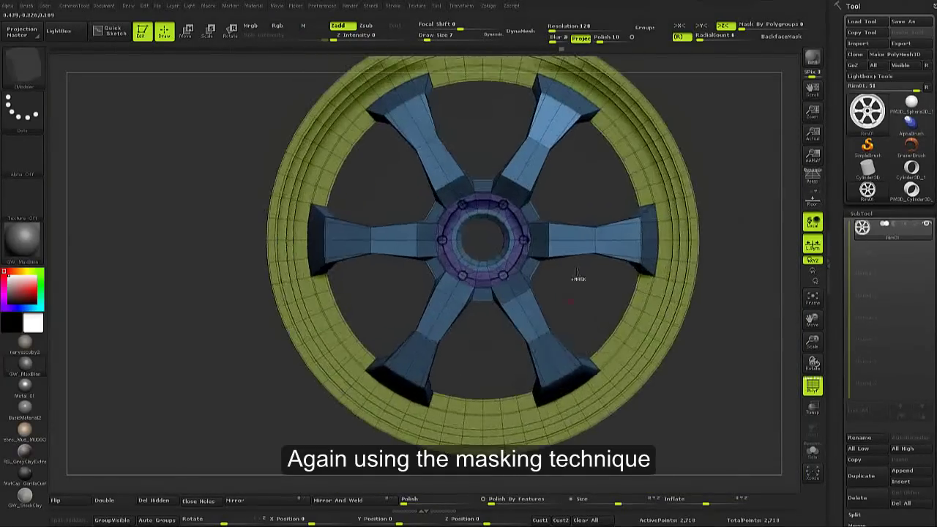
{"action": "key", "text": "ctrl+i"}
Move the unmasked outer rim with a Transpose line, then turn on dynamic subdivision
{"action": "key", "text": "w"}
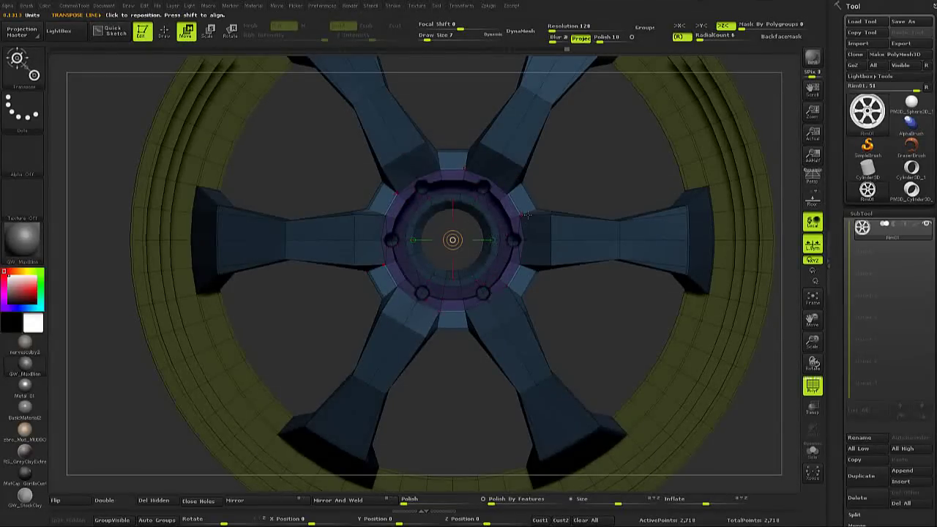
{"action": "mouse_move", "coordinate": [510, 196]}
{"action": "left_mouse_down"}
{"action": "mouse_move", "coordinate": [592, 193]}
{"action": "mouse_move", "coordinate": [566, 194]}
{"action": "left_mouse_up"}
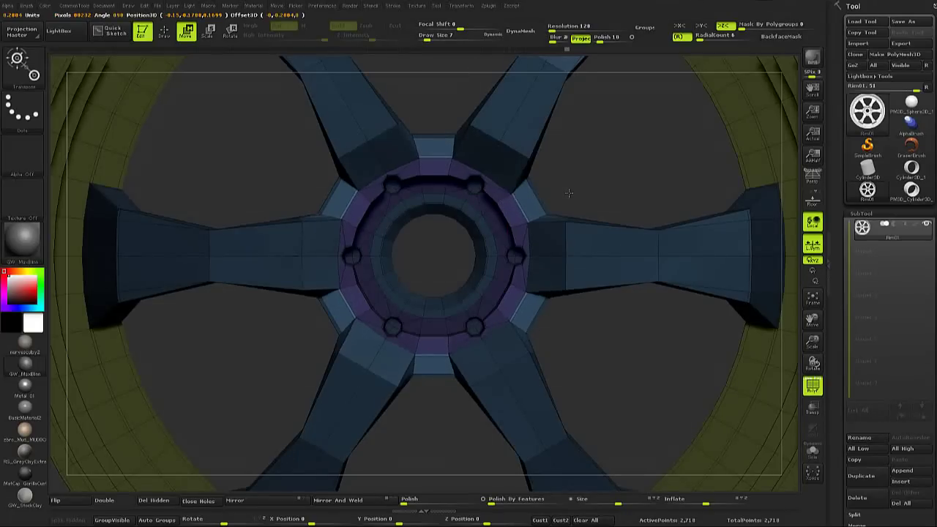
{"action": "left_click_drag", "start_coordinate": [571, 192], "coordinate": [565, 191]}
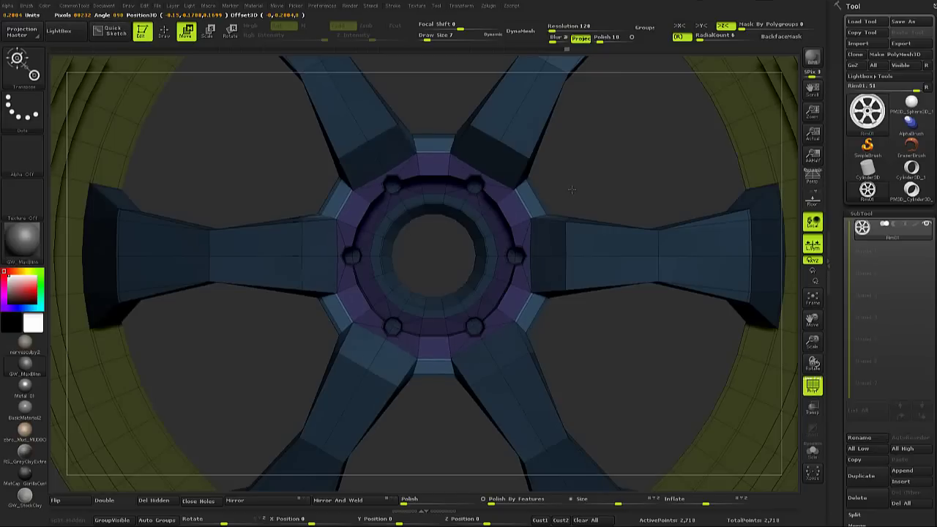
{"action": "key", "text": "q"}
{"action": "key", "text": "d"}
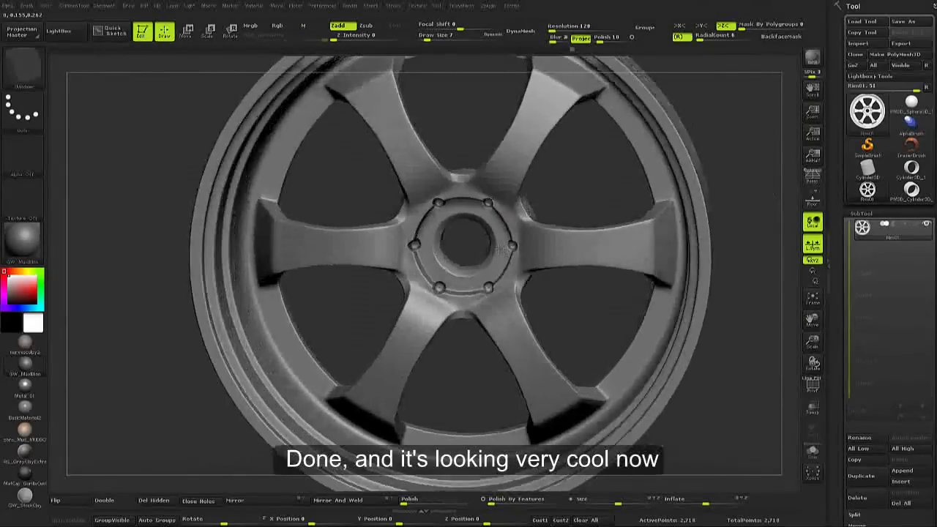
{"action": "left_click_drag", "start_coordinate": [500, 249], "coordinate": [484, 256]}
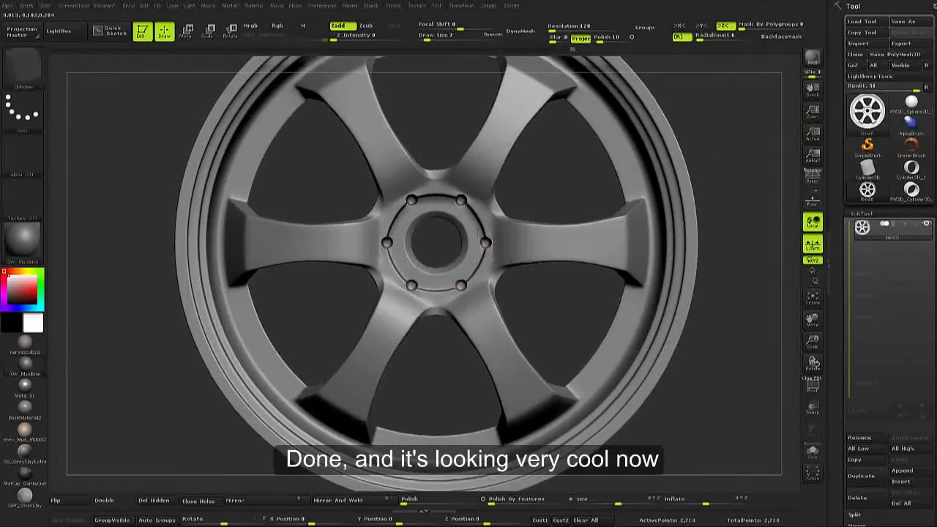
{"action": "mouse_move", "coordinate": [485, 256]}
{"action": "left_mouse_down", "text": "shift"}
{"action": "mouse_move", "coordinate": [429, 325]}
{"action": "mouse_move", "coordinate": [431, 297]}
{"action": "left_mouse_up", "text": "shift"}
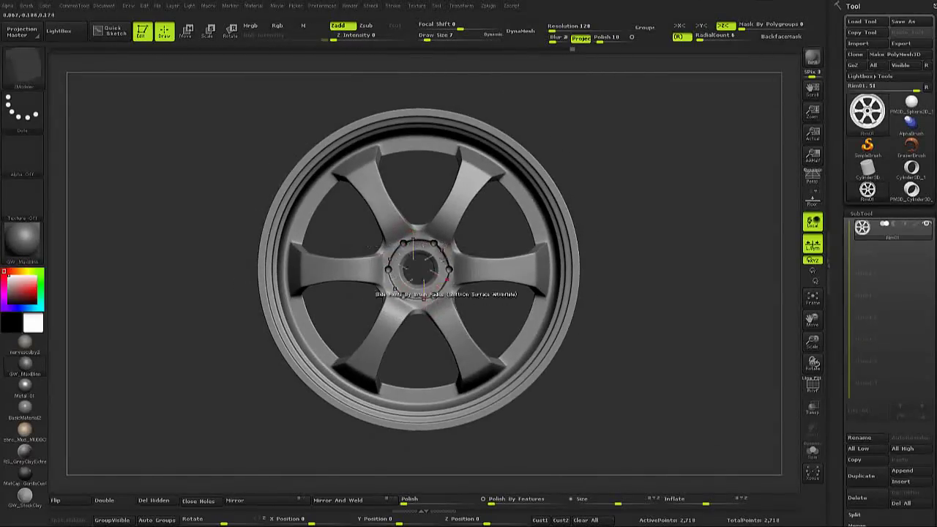
{"action": "mouse_move", "coordinate": [537, 313]}
{"action": "left_mouse_down", "text": "alt"}
{"action": "mouse_move", "coordinate": [476, 196]}
{"action": "mouse_move", "coordinate": [410, 293]}
{"action": "left_mouse_up", "text": "alt"}
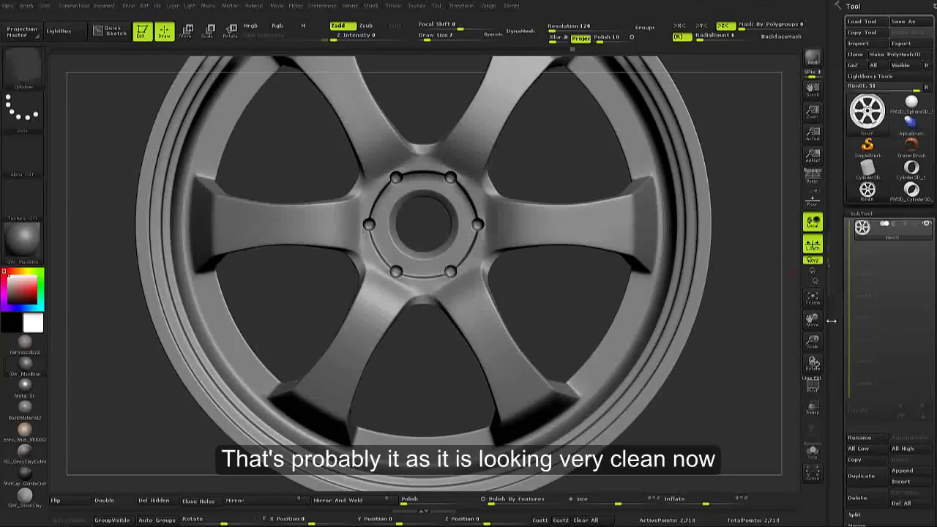
{"action": "left_click_drag", "start_coordinate": [417, 245], "coordinate": [419, 227], "text": "alt"}
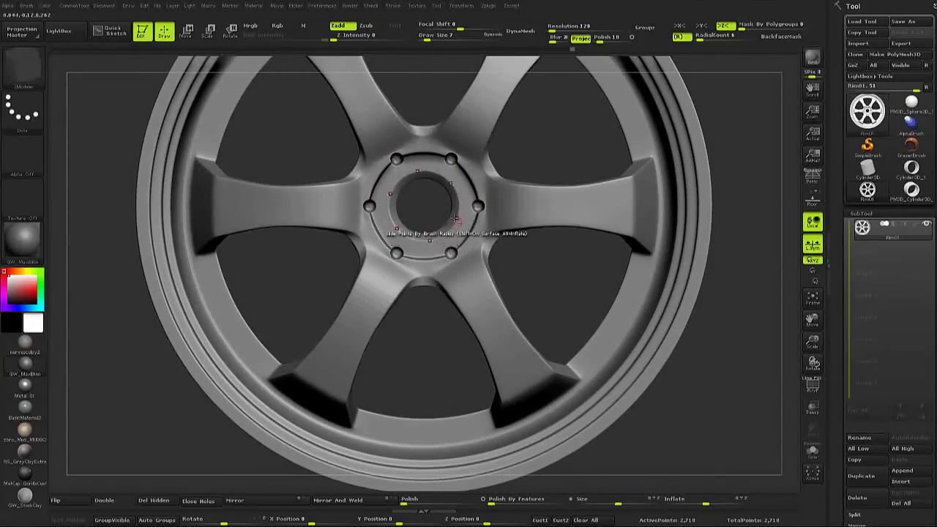
{"action": "scroll", "coordinate": [435, 288], "scroll_direction": "up", "scroll_amount": 3}
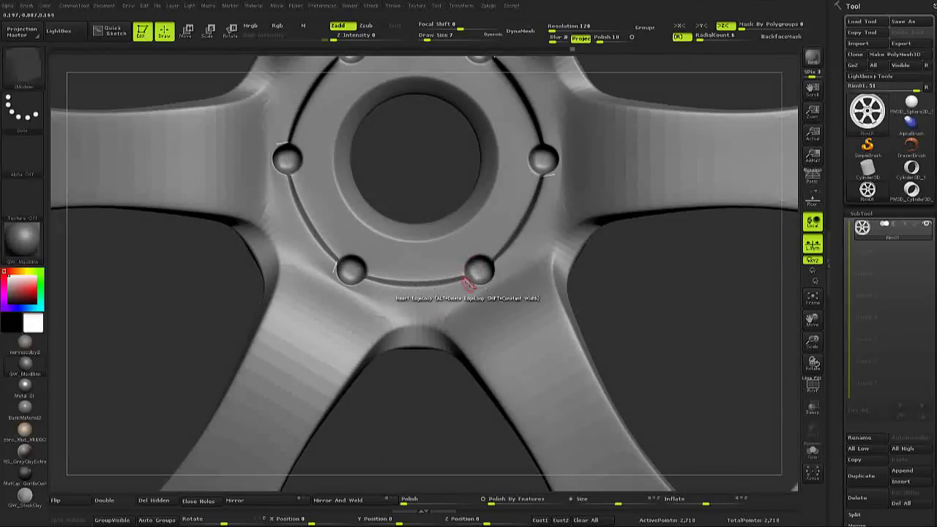
Apply Metal 01 to the wheel and raise the SmoothSubdiv level
{"action": "key", "text": "f"}
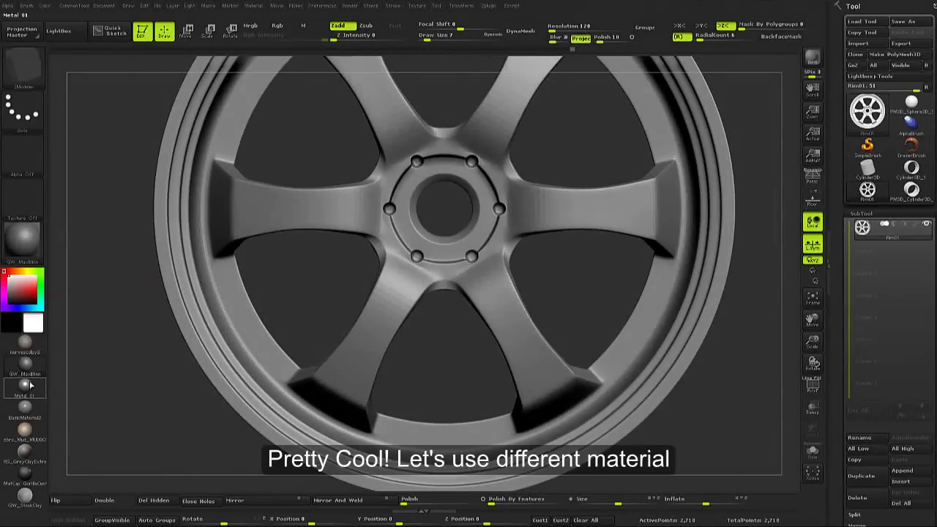
{"action": "left_click", "coordinate": [30, 386]}
{"action": "left_click_drag", "start_coordinate": [382, 231], "coordinate": [515, 242]}
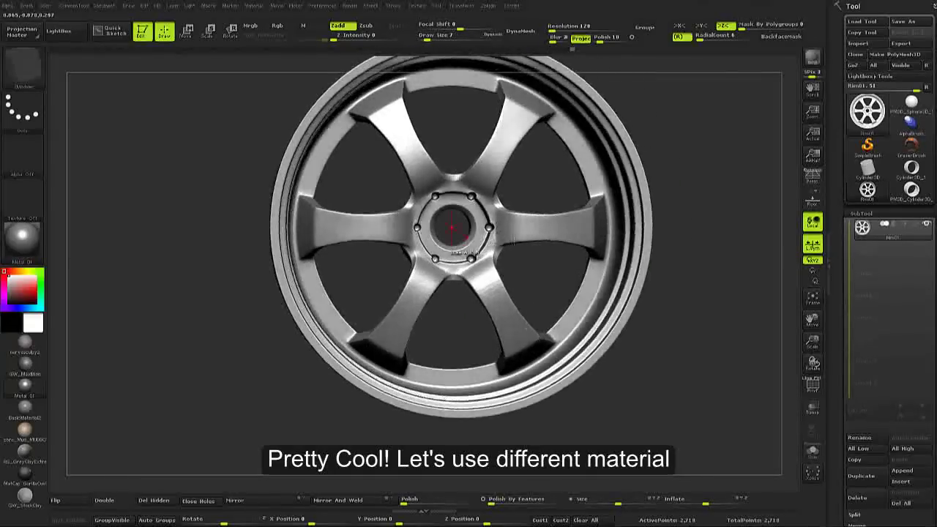
{"action": "key", "text": "space"}
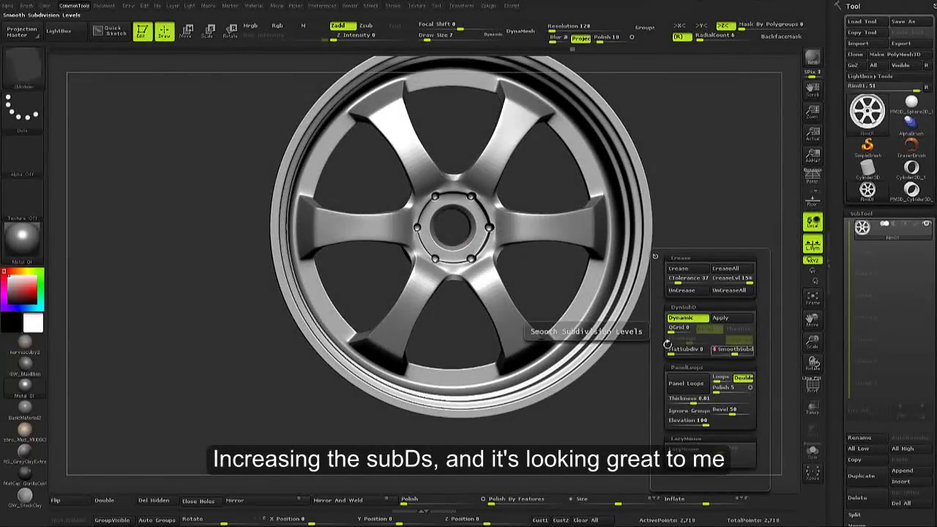
{"action": "left_click_drag", "start_coordinate": [663, 307], "coordinate": [608, 219]}
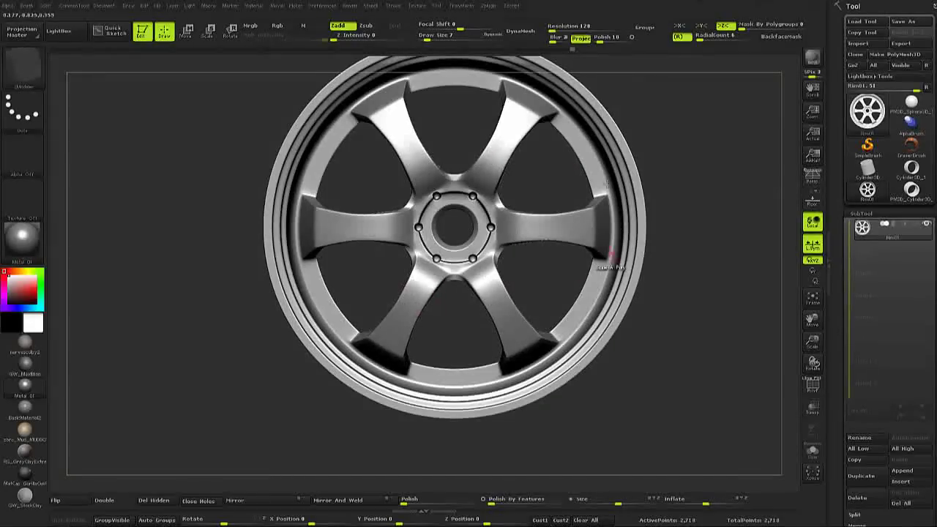
Switch the wheel back to the grey GW_MaxBlinn material
{"action": "left_click", "coordinate": [30, 364]}
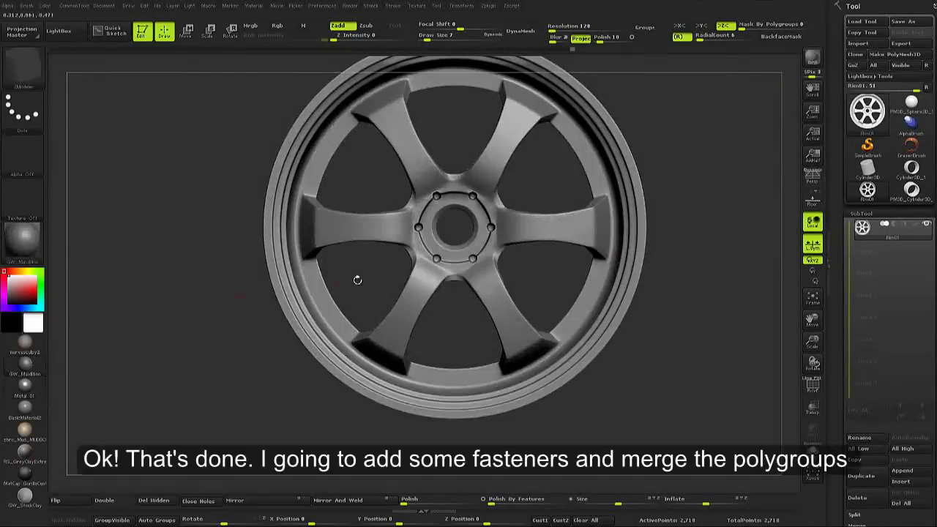
{"action": "left_click_drag", "start_coordinate": [356, 278], "coordinate": [536, 283]}
{"action": "key", "text": "space"}
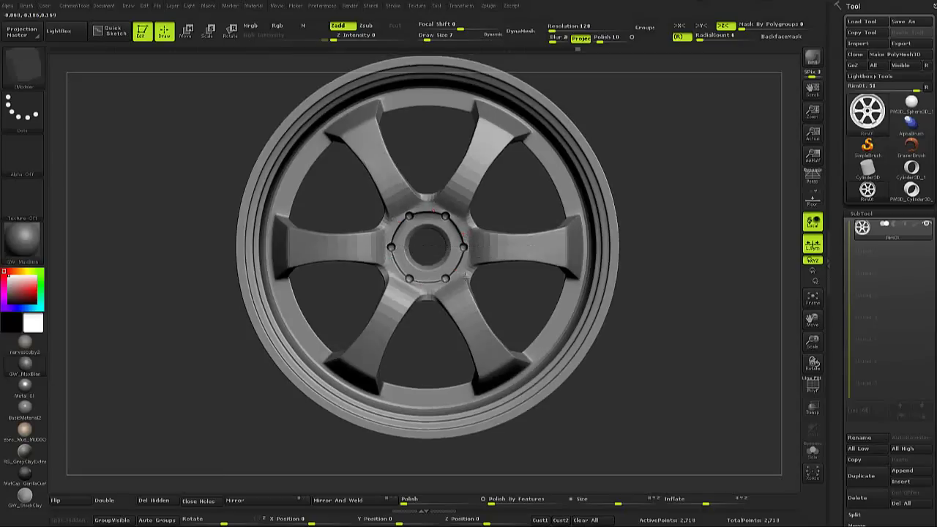
Re-centre the wheel and select the mask pen brush
{"action": "scroll", "coordinate": [410, 242], "scroll_direction": "up", "scroll_amount": 3}
{"action": "scroll", "coordinate": [463, 256], "scroll_direction": "up", "scroll_amount": 2}
{"action": "key", "text": "f"}
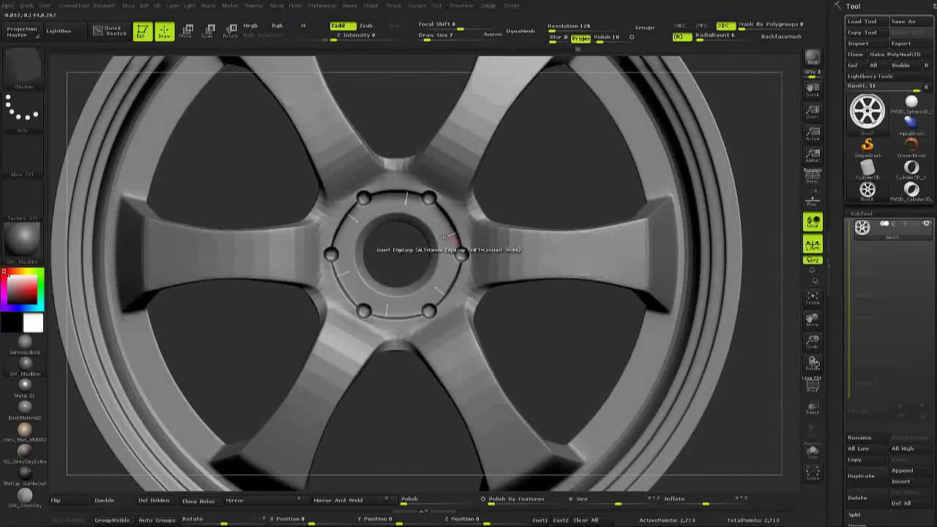
{"action": "key", "text": "b"}
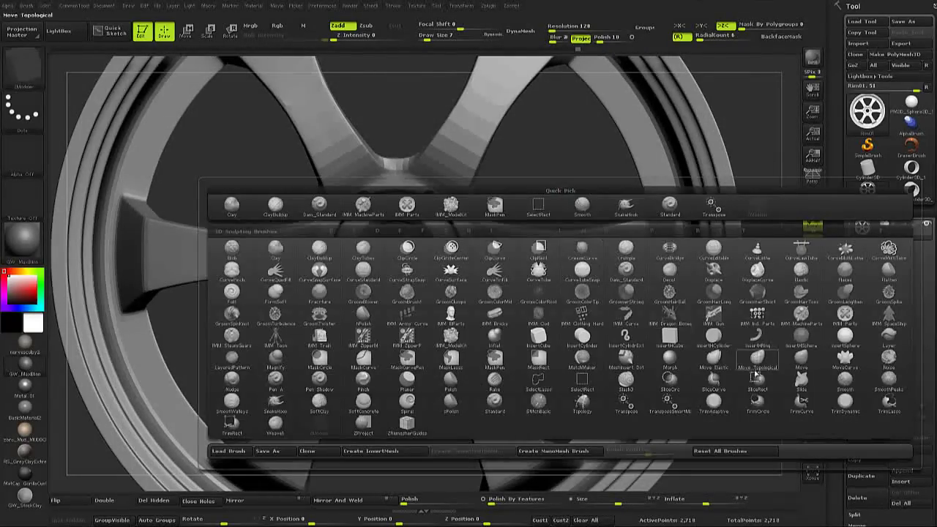
{"action": "left_click", "coordinate": [504, 359]}
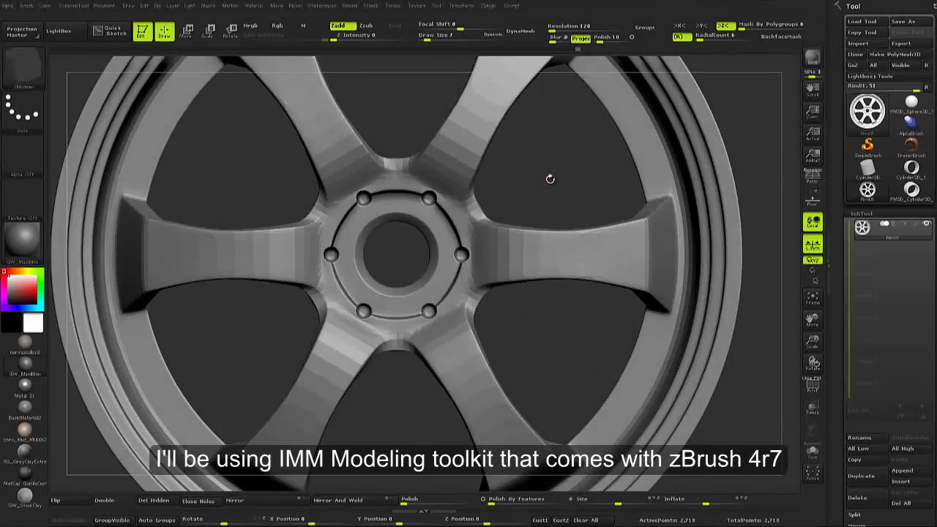
Pick the IMM_ModelKit insert brush and choose the Fasteners_18 hex nut
{"action": "key", "text": "b"}
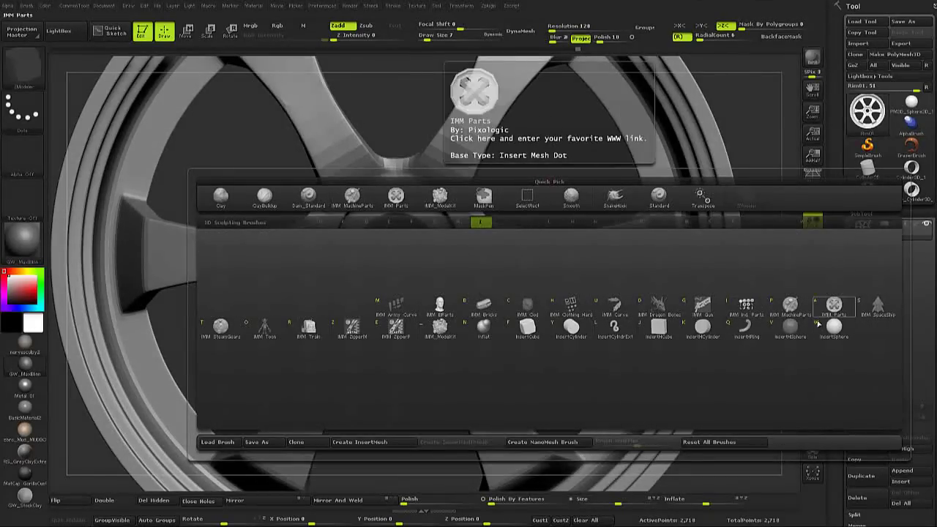
{"action": "left_click", "coordinate": [441, 329]}
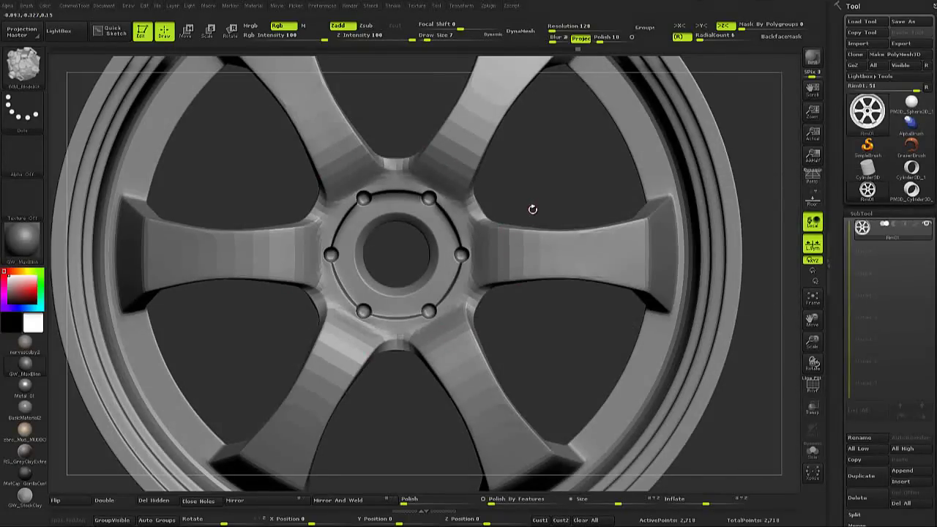
{"action": "key", "text": "m"}
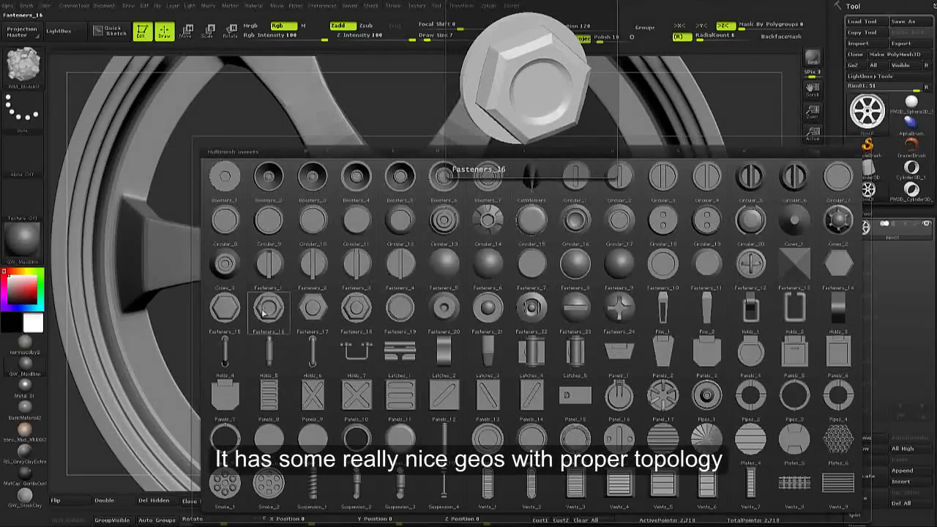
{"action": "left_click", "coordinate": [356, 314]}
{"action": "scroll", "coordinate": [464, 272], "scroll_direction": "up", "scroll_amount": 3}
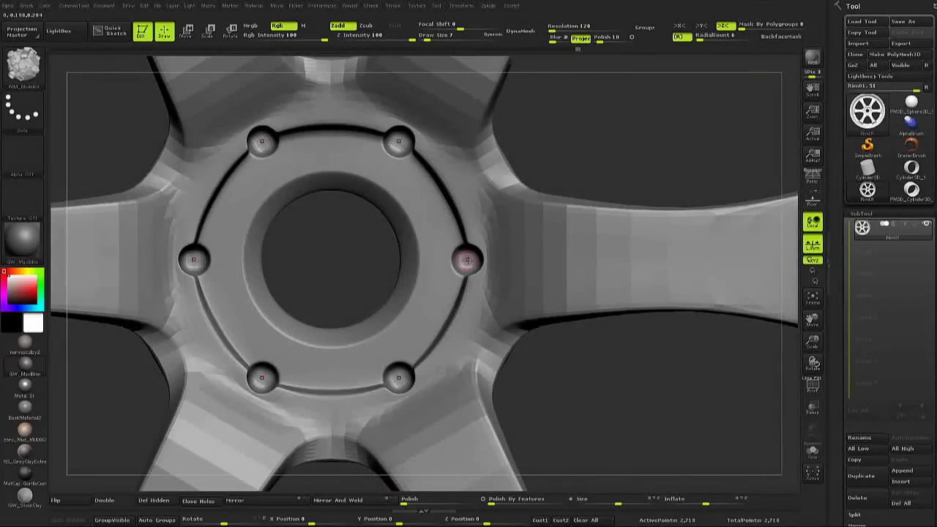
Swap all six rounded bolts on the lug bosses for Fasteners_18 hex nuts
{"action": "mouse_move", "coordinate": [473, 250]}
{"action": "left_mouse_down"}
{"action": "mouse_move", "coordinate": [467, 257]}
{"action": "mouse_move", "coordinate": [607, 278]}
{"action": "left_mouse_up"}
{"action": "key", "text": "w"}
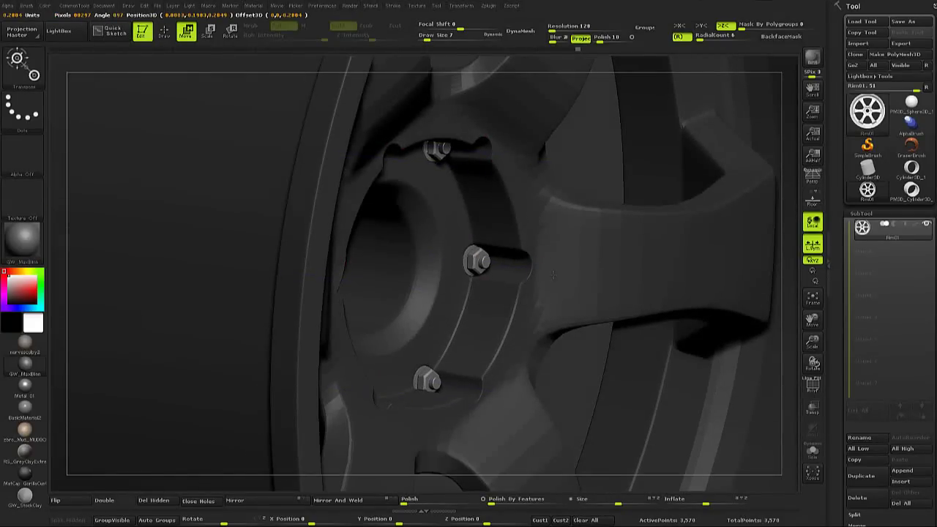
{"action": "key", "text": "q"}
{"action": "left_click_drag", "start_coordinate": [293, 308], "coordinate": [110, 345], "text": "shift"}
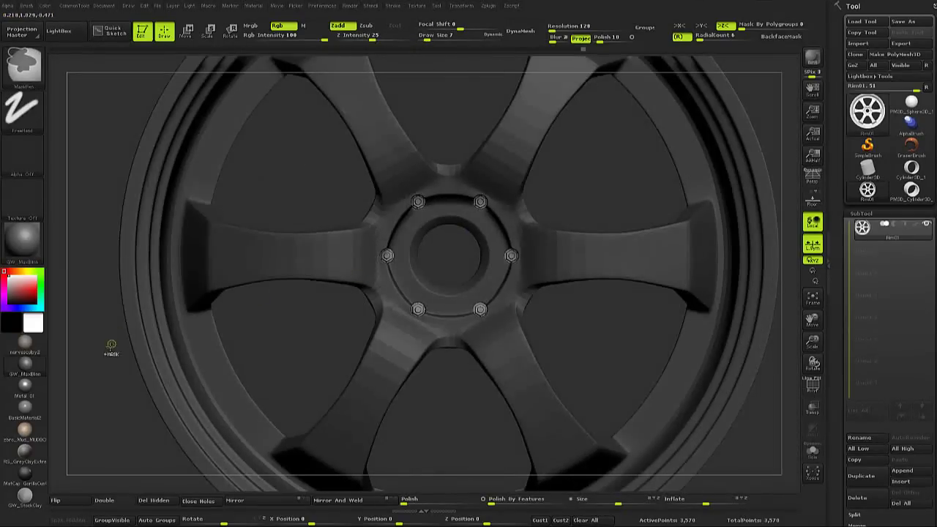
{"action": "left_click_drag", "start_coordinate": [570, 199], "coordinate": [554, 276], "text": "alt"}
Scale the six hex nuts with Transpose Scale to fit the hub bosses
{"action": "key", "text": "w"}
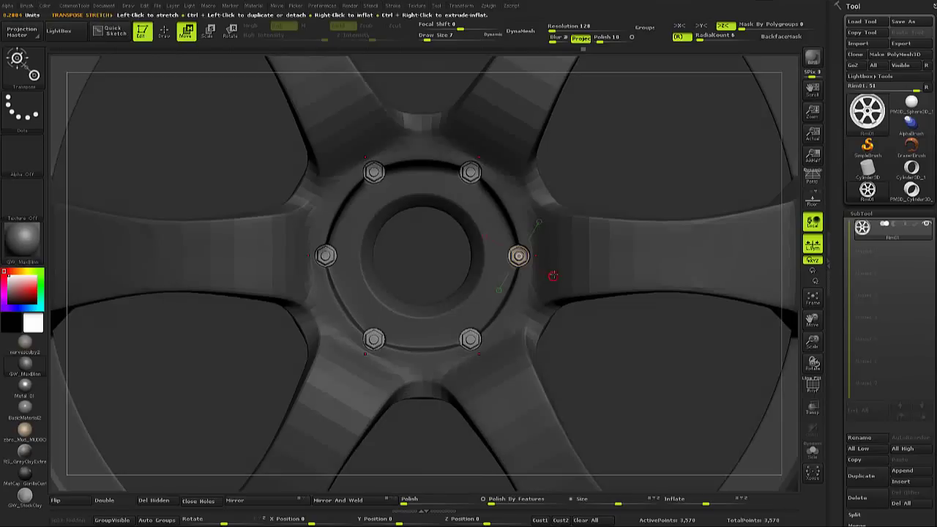
{"action": "key", "text": "e"}
{"action": "left_click_drag", "start_coordinate": [636, 326], "coordinate": [609, 306]}
{"action": "key", "text": "q"}
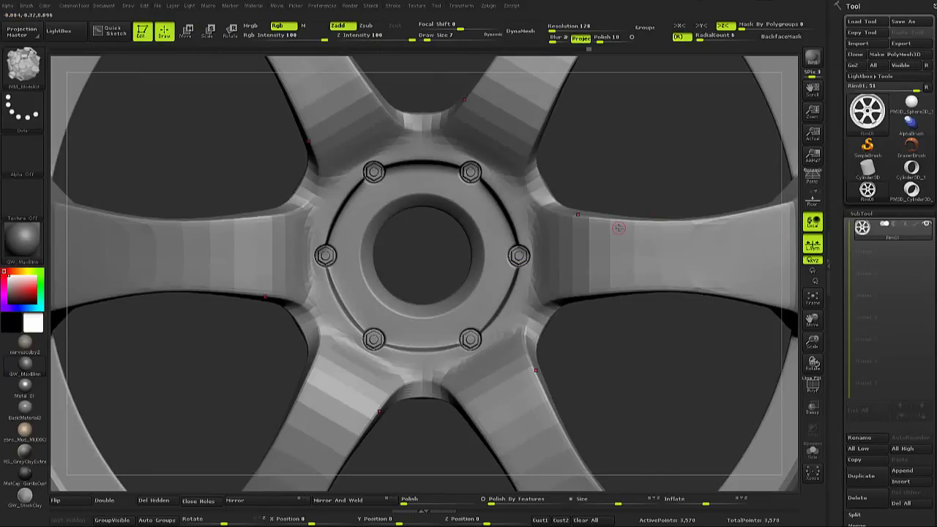
{"action": "right_click_drag", "start_coordinate": [619, 227], "coordinate": [703, 196], "text": "ctrl"}
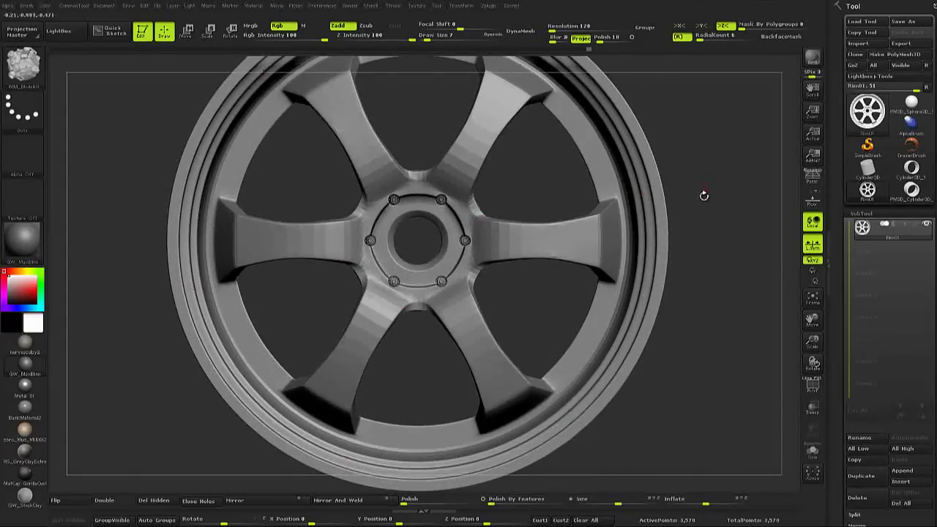
Set SmoothSubdiv to 1 level and frame the whole wheel
{"action": "key", "text": "space"}
{"action": "left_click_drag", "start_coordinate": [722, 295], "coordinate": [723, 292]}
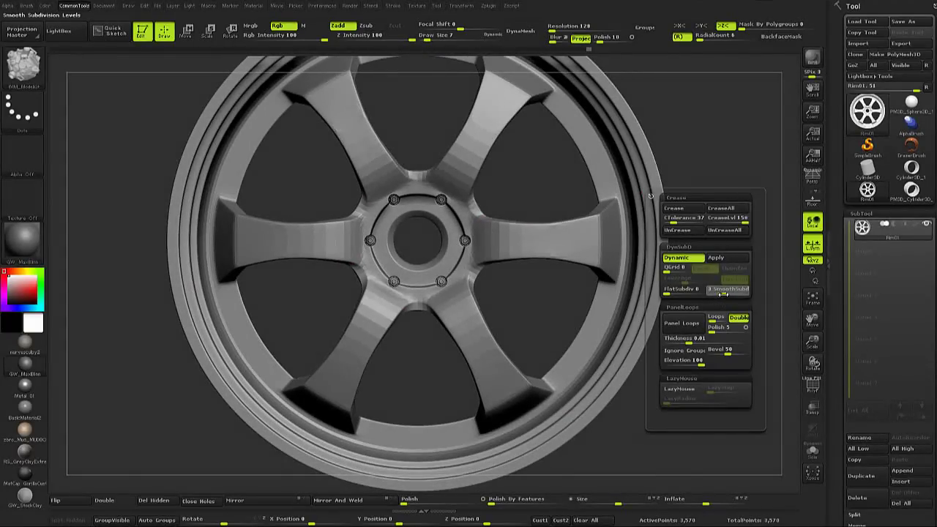
{"action": "mouse_move", "coordinate": [490, 320]}
{"action": "left_mouse_down"}
{"action": "mouse_move", "coordinate": [541, 342]}
{"action": "mouse_move", "coordinate": [364, 301]}
{"action": "mouse_move", "coordinate": [432, 353]}
{"action": "mouse_move", "coordinate": [452, 231]}
{"action": "left_mouse_up"}
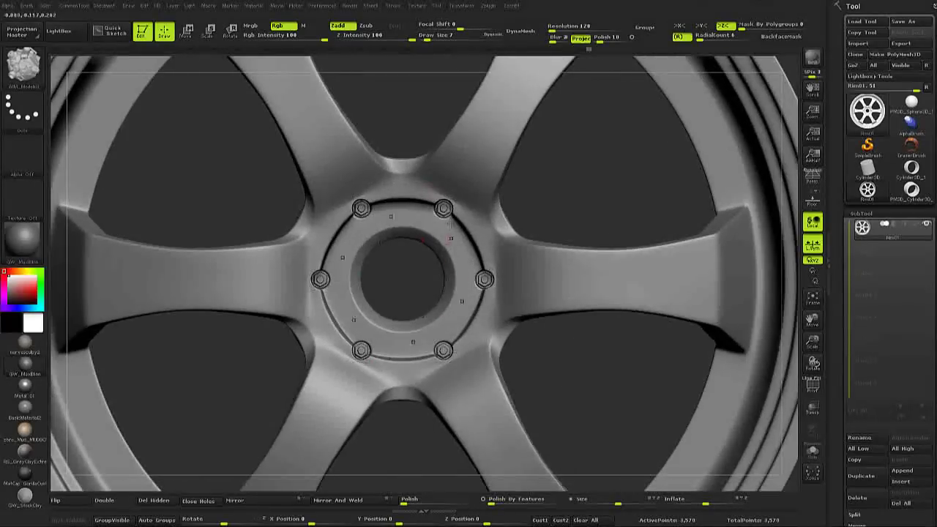
{"action": "left_click_drag", "start_coordinate": [415, 311], "coordinate": [418, 262], "text": "alt"}
{"action": "key", "text": "f"}
Try Metal 01, revert to GW_MatBlm, and show polygroup colours with wireframe
{"action": "left_click", "coordinate": [25, 384]}
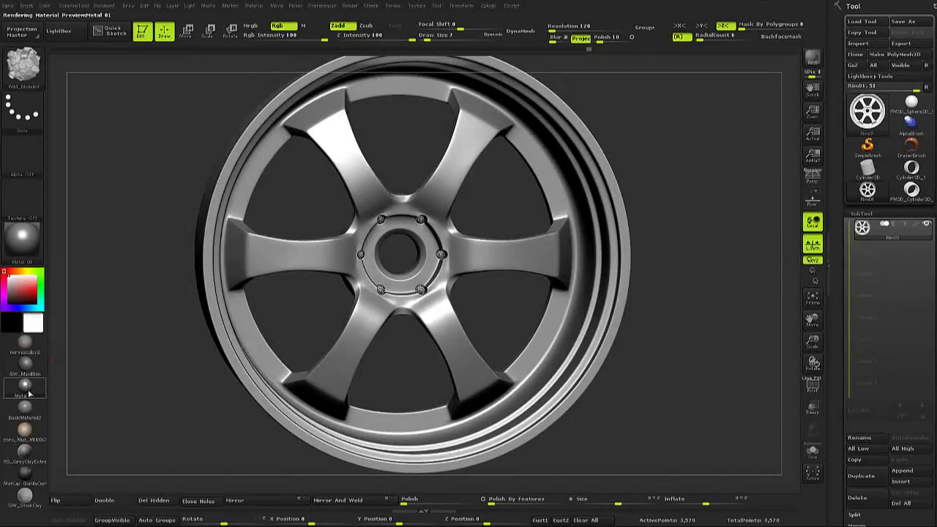
{"action": "mouse_move", "coordinate": [696, 220]}
{"action": "left_mouse_down", "text": "alt"}
{"action": "mouse_move", "coordinate": [695, 263]}
{"action": "mouse_move", "coordinate": [747, 267]}
{"action": "left_mouse_up", "text": "alt"}
{"action": "left_click", "coordinate": [25, 362]}
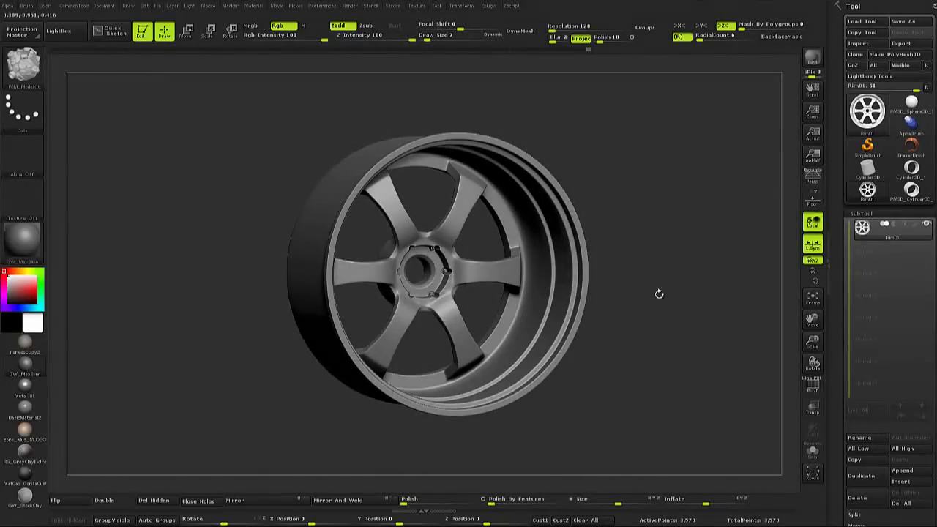
{"action": "key", "text": "space"}
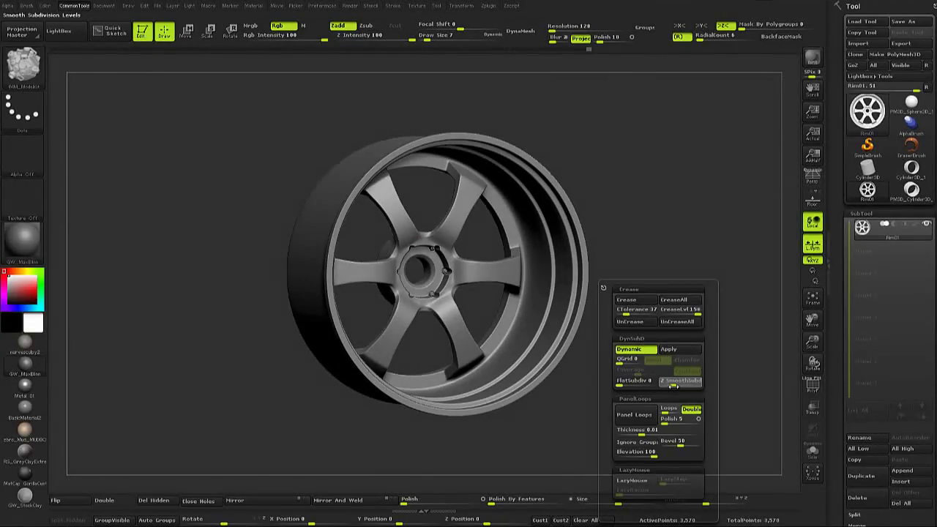
{"action": "key", "text": "shift+f"}
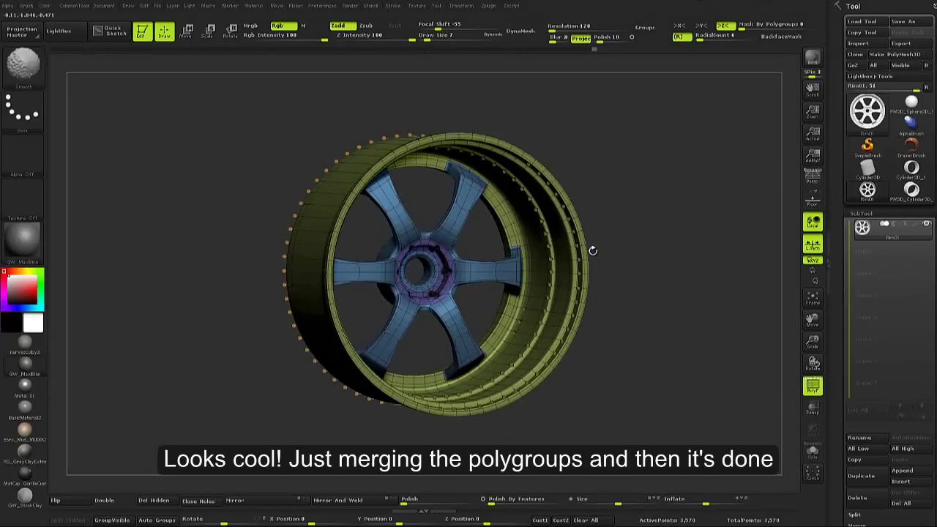
Isolate the spokes and hub with rectangle selection and group them into one polygroup
{"action": "left_click", "coordinate": [588, 262], "text": "ctrl+shift"}
{"action": "left_click", "coordinate": [615, 262], "text": "ctrl+shift"}
{"action": "key", "text": "ctrl+w"}
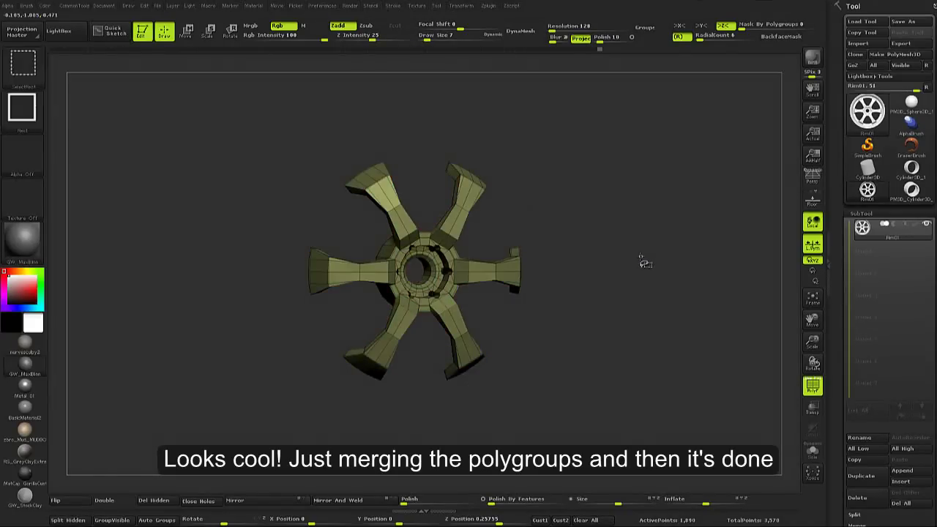
{"action": "left_click", "coordinate": [644, 263], "text": "ctrl+shift"}
{"action": "key", "text": "ctrl+z"}
{"action": "key", "text": "ctrl+w"}
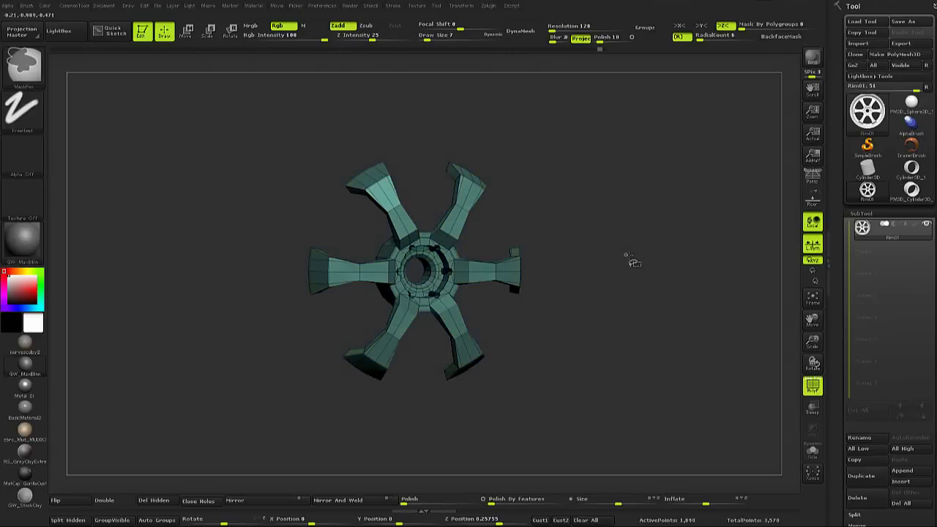
Unhide the rim and turn off the polygroup wireframe display
{"action": "left_click", "coordinate": [634, 263], "text": "ctrl+shift"}
{"action": "key", "text": "shift+f"}
{"action": "key", "text": "shift+f"}
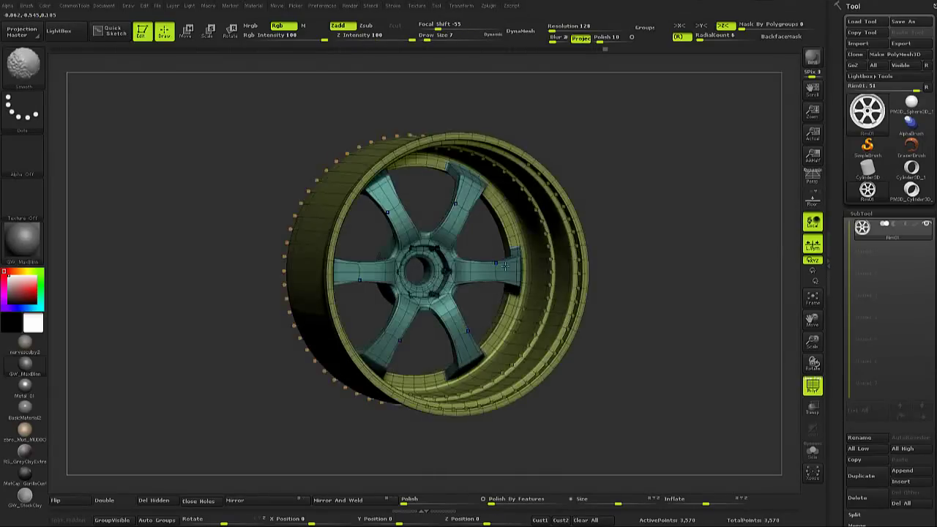
{"action": "key", "text": "shift+f"}
{"action": "key", "text": "space"}
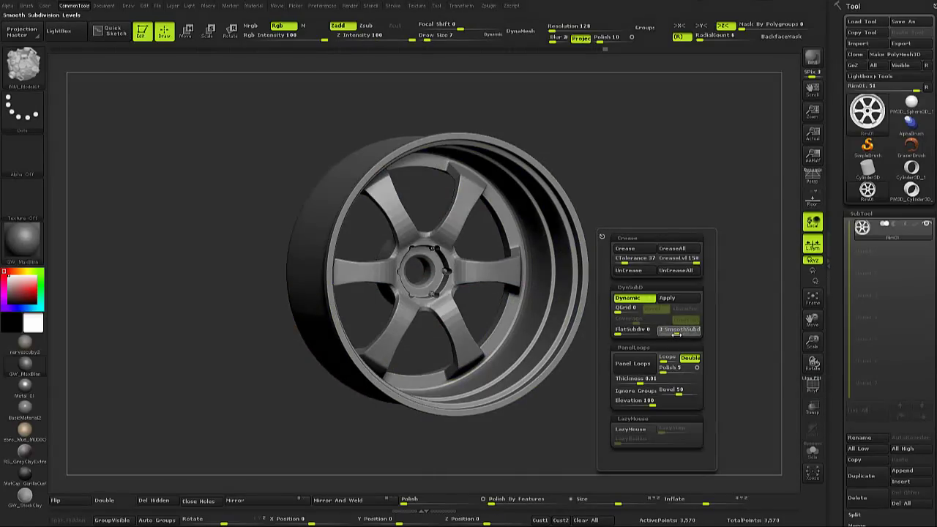
{"action": "left_click_drag", "start_coordinate": [598, 234], "coordinate": [512, 241], "text": "shift"}
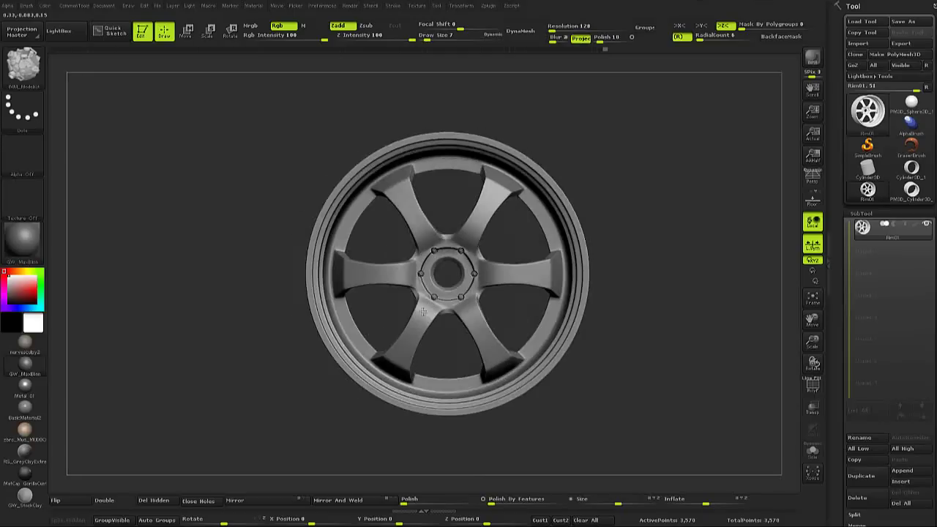
Turn on the floor grid and frame the six-spoke wheel centred and enlarged above it
{"action": "scroll", "coordinate": [407, 216], "scroll_direction": "up", "scroll_amount": 5}
{"action": "scroll", "coordinate": [409, 216], "scroll_direction": "down", "scroll_amount": 5}
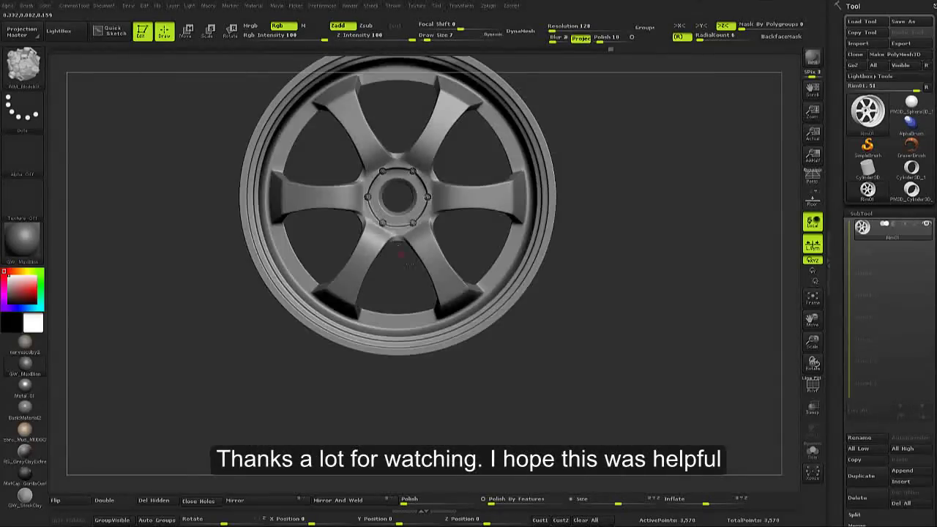
{"action": "left_click_drag", "start_coordinate": [376, 265], "coordinate": [459, 344], "text": "alt"}
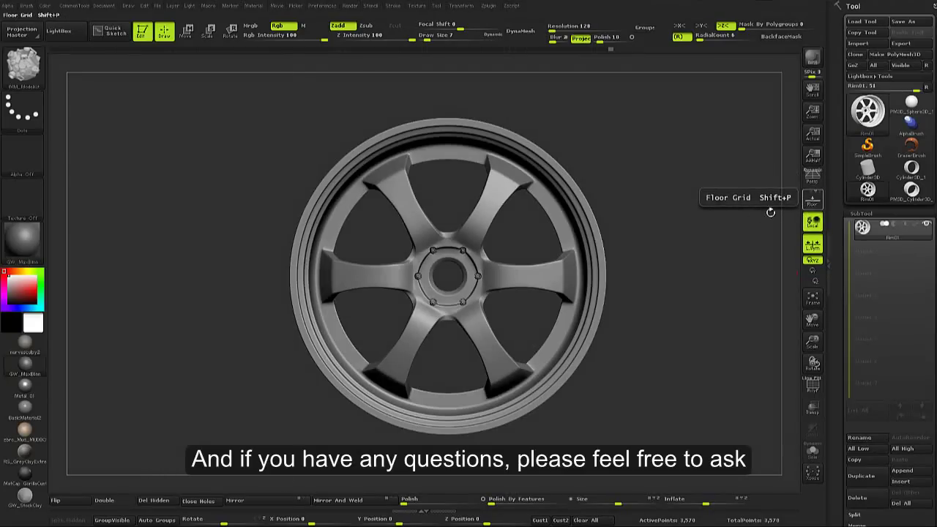
{"action": "left_click", "coordinate": [812, 199]}
{"action": "left_click_drag", "start_coordinate": [696, 183], "coordinate": [623, 191]}
{"action": "left_click_drag", "start_coordinate": [464, 105], "coordinate": [575, 268], "text": "alt"}
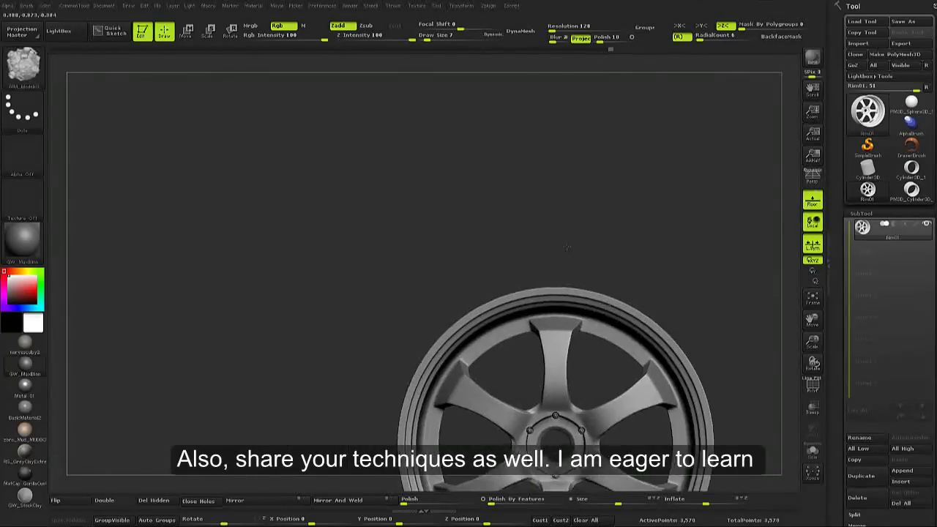
{"action": "key", "text": "f"}
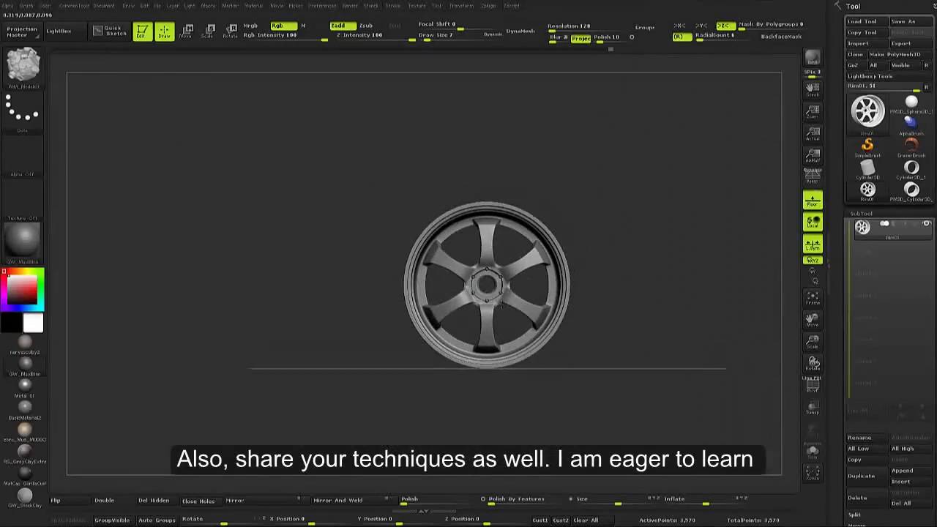
{"action": "left_click_drag", "start_coordinate": [533, 242], "coordinate": [534, 280], "text": "alt"}
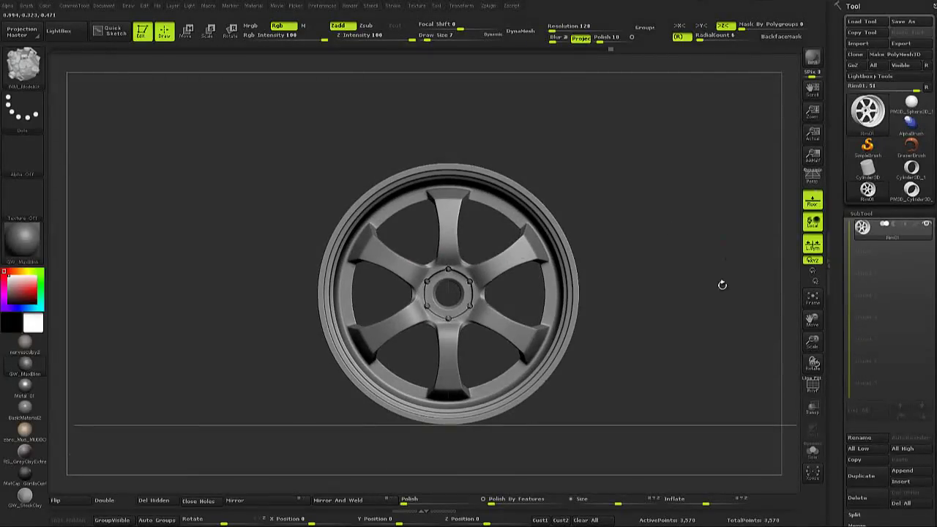